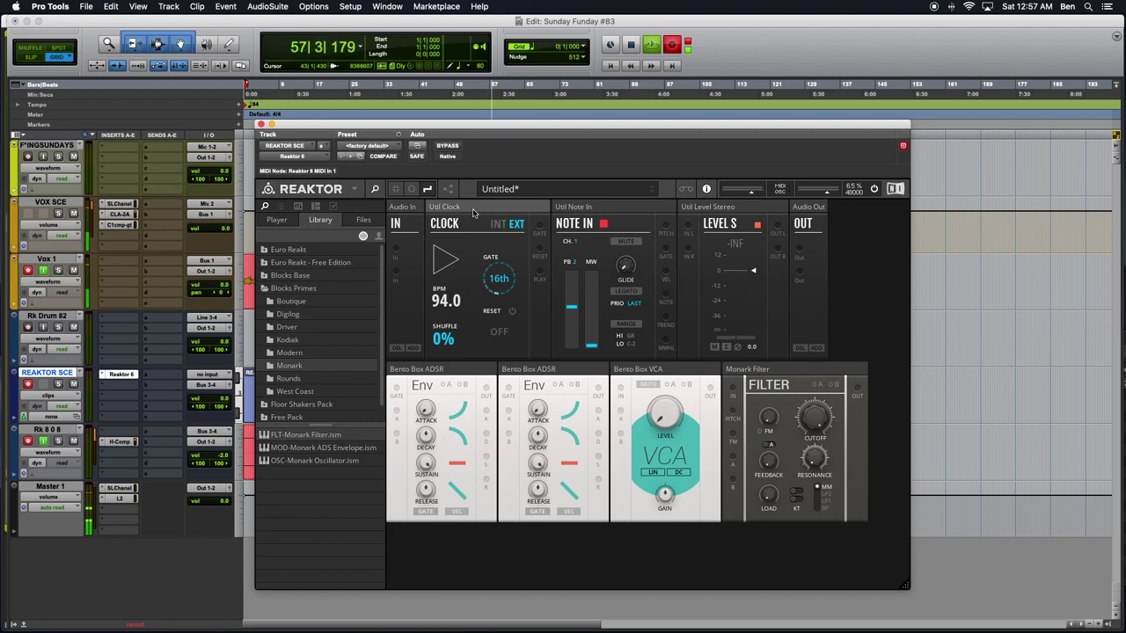
- Delete the Util Clock block and move the Monark Filter between the two Bento Box ADSR envelopes
mouse_move(565, 207)
key(BackSpace)
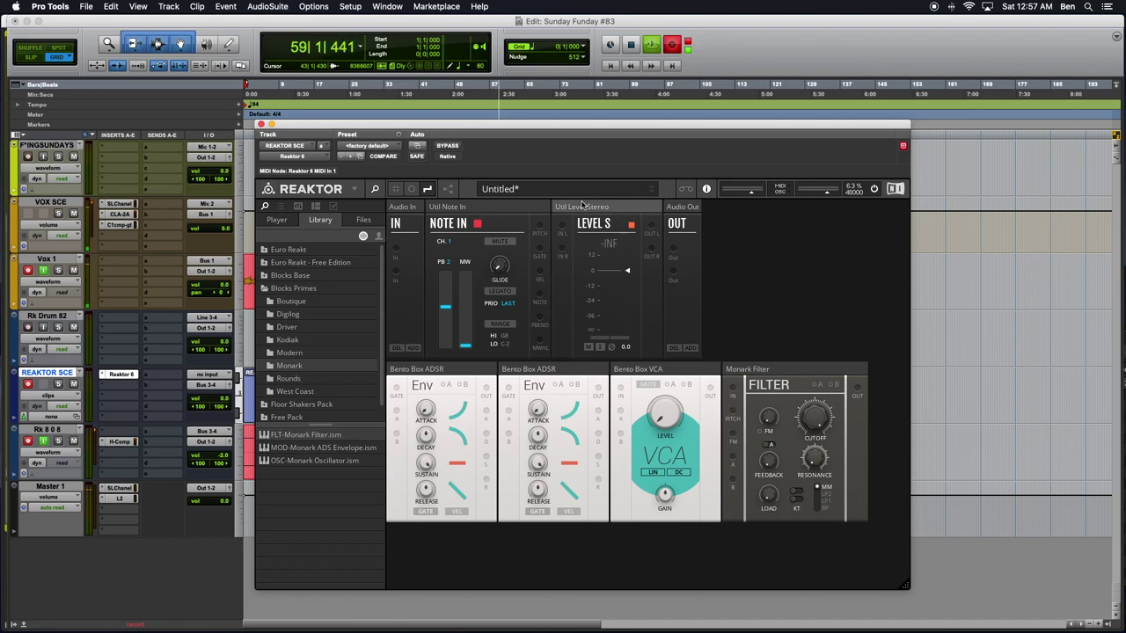
drag(797, 373, 643, 394)
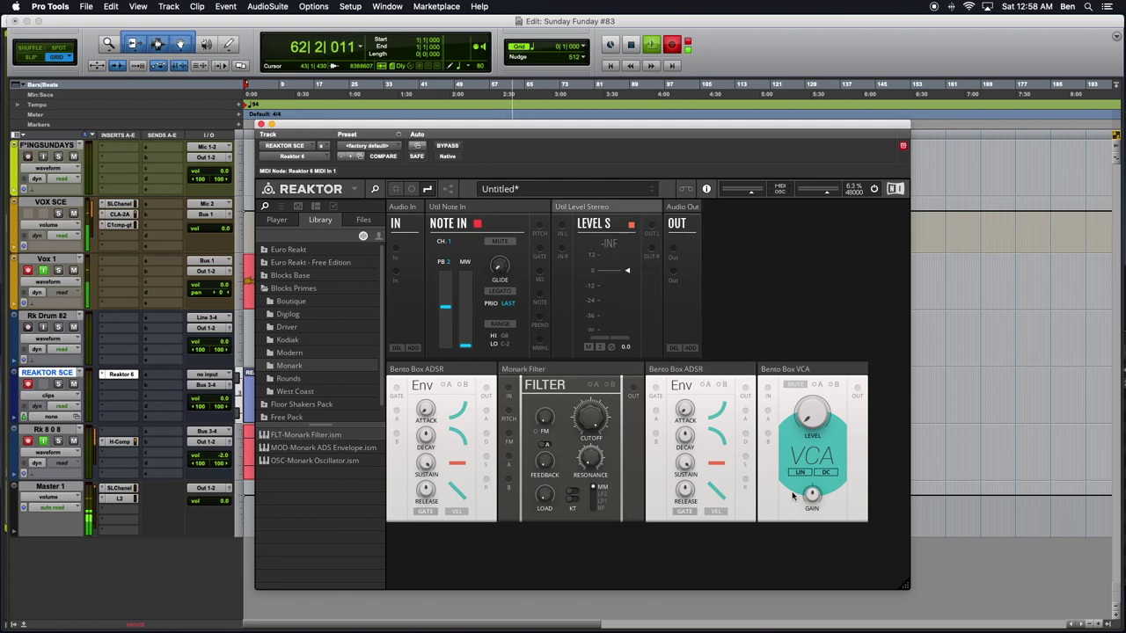
- Arrange all blocks in one row, with the envelopes, filter and VCA between Note In and Level Stereo, and fit the plug-in window to it
click(374, 192)
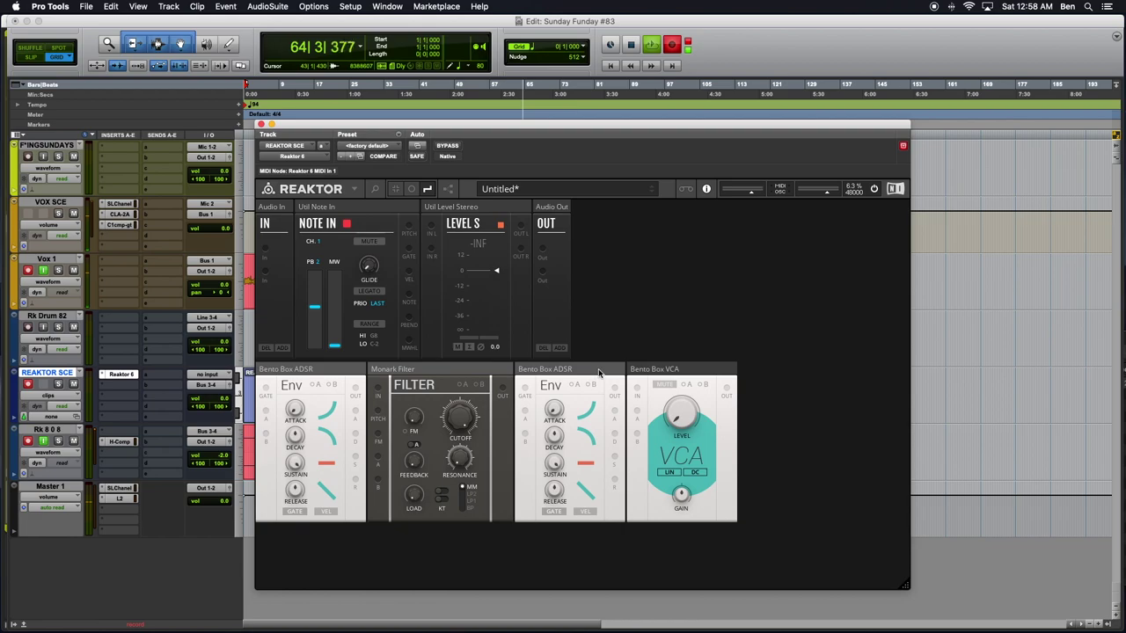
drag(269, 372, 550, 236)
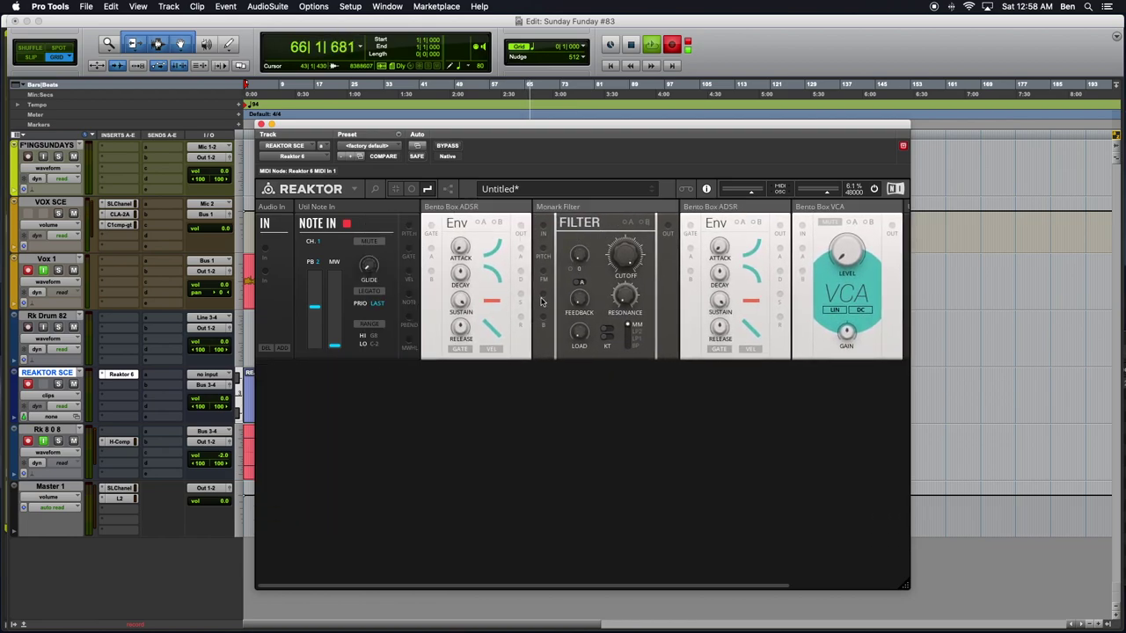
scroll(541, 302, right, 3)
drag(912, 594, 1055, 372)
drag(616, 123, 495, 278)
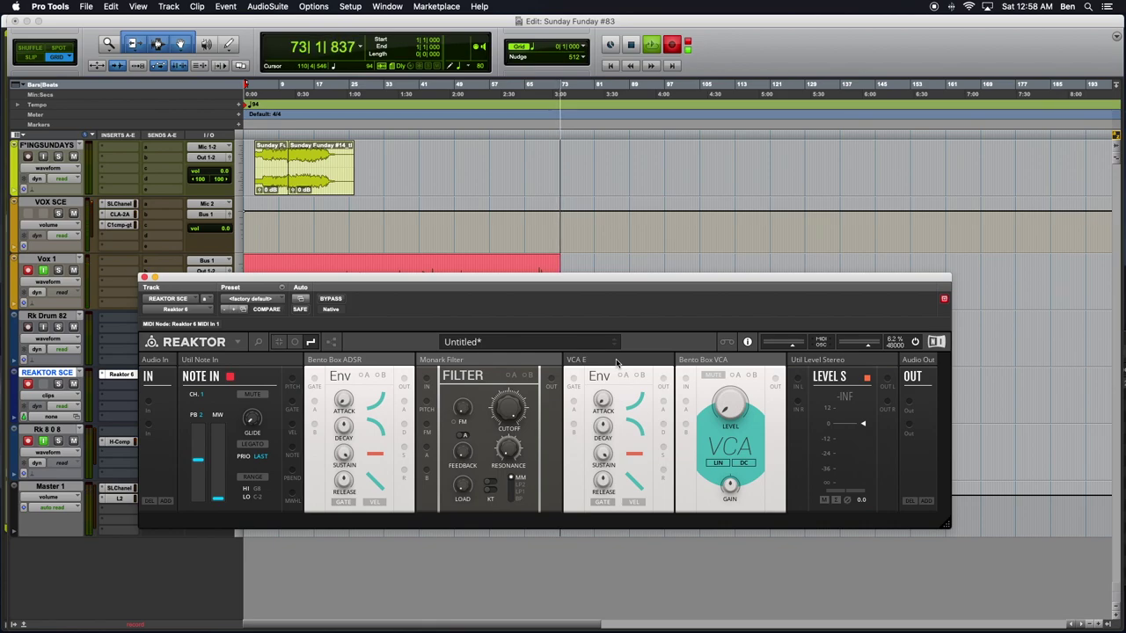
- Name the envelope beside the VCA "VCA Env" and connect its output to the VCA's A modulation input with a teal cable
text(nv)
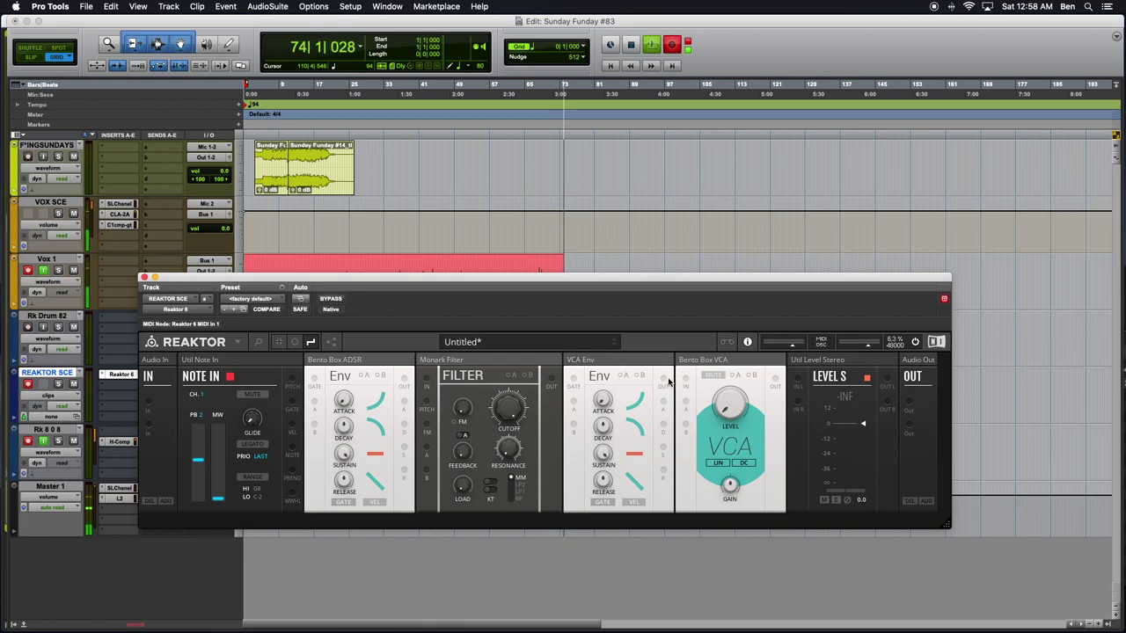
drag(665, 380, 685, 403)
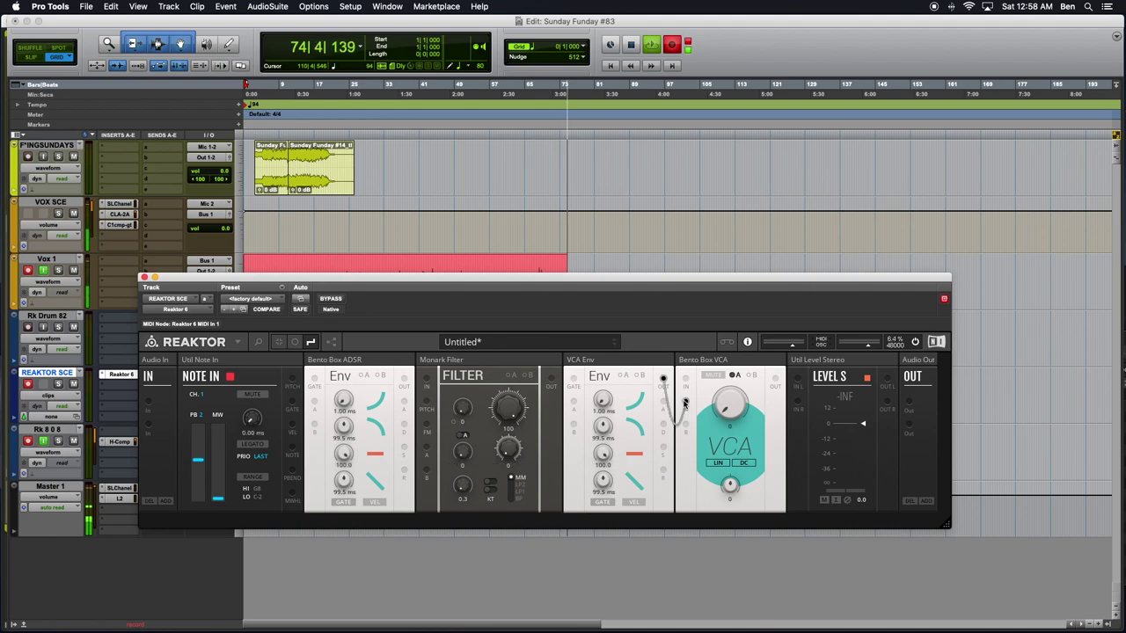
right_click(684, 402)
mouse_move(704, 402)
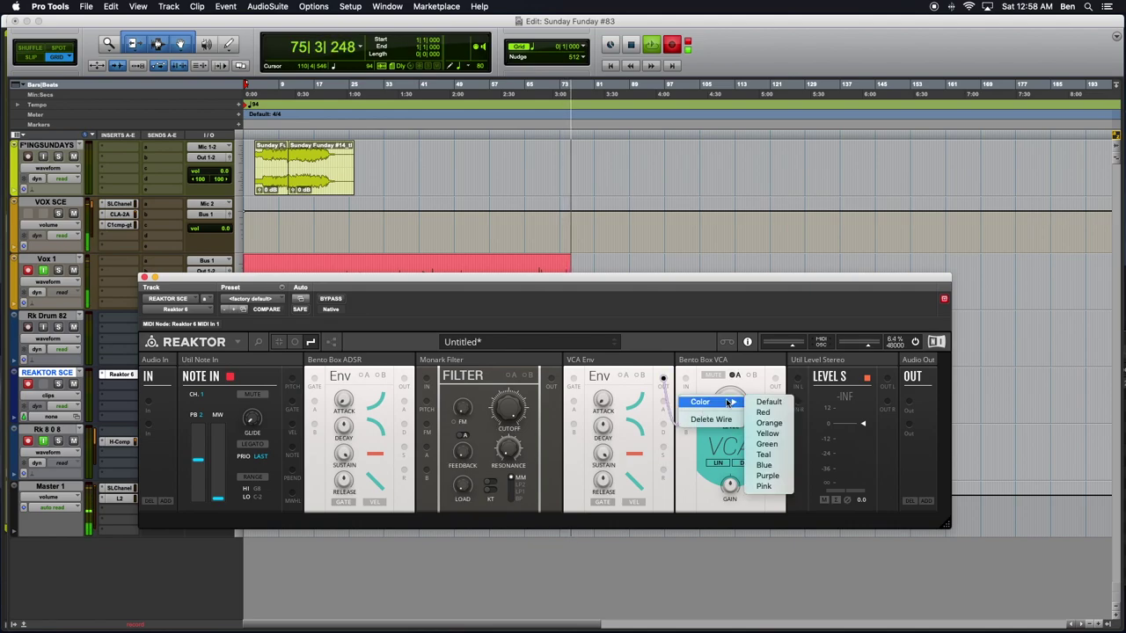
click(763, 455)
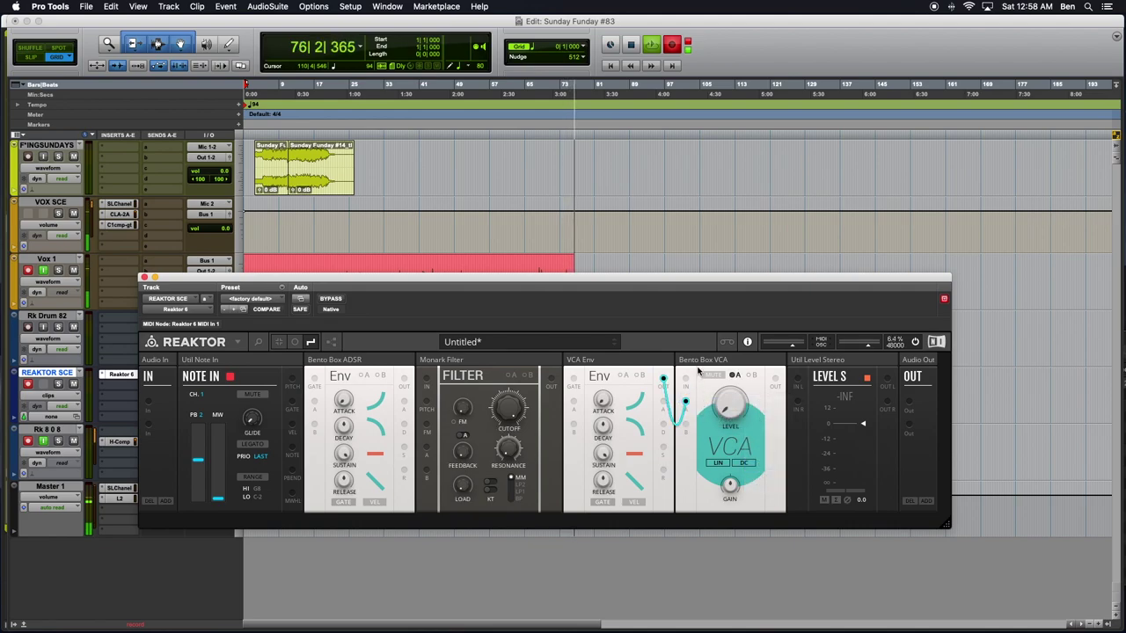
- Raise the A modulation amount for the VCA level and lengthen the VCA Env release to about 1.07 s
click(734, 376)
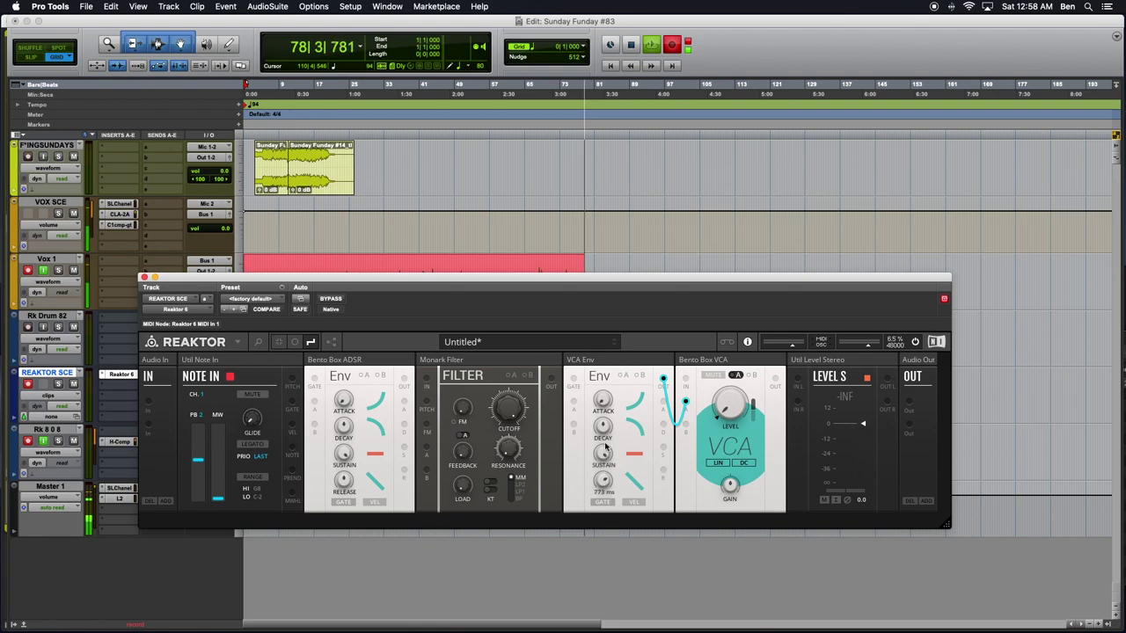
drag(604, 442, 601, 442)
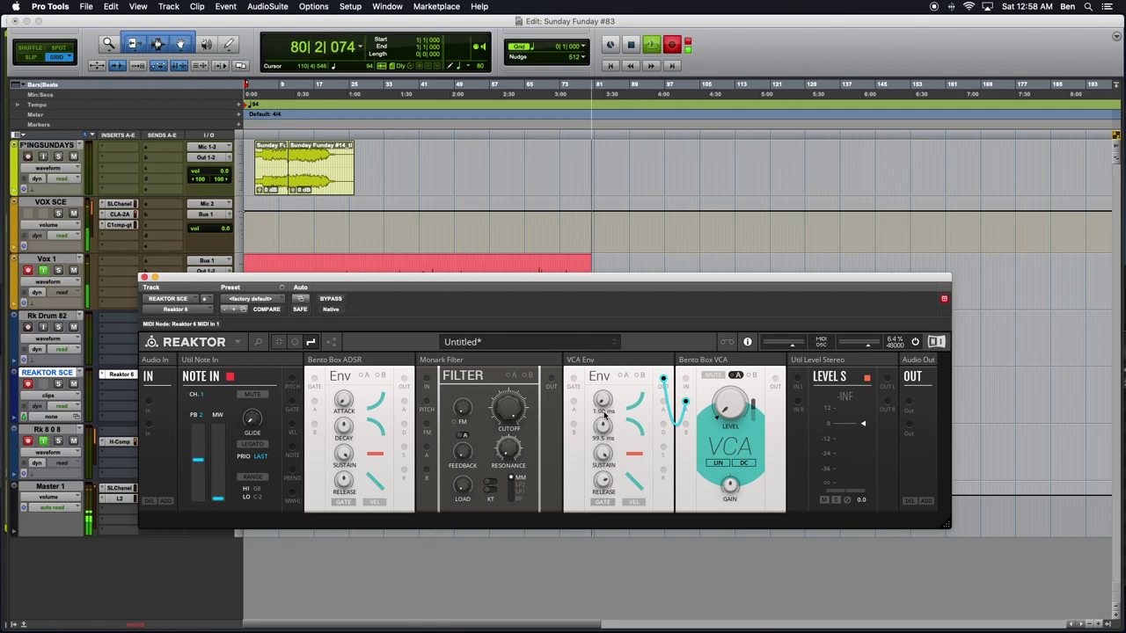
- Connect the VCA output to both Level Stereo inputs with blue cables, and the Level Stereo output to both Audio Out inputs
mouse_move(775, 379)
mouse_down()
mouse_move(808, 380)
mouse_move(797, 380)
mouse_up()
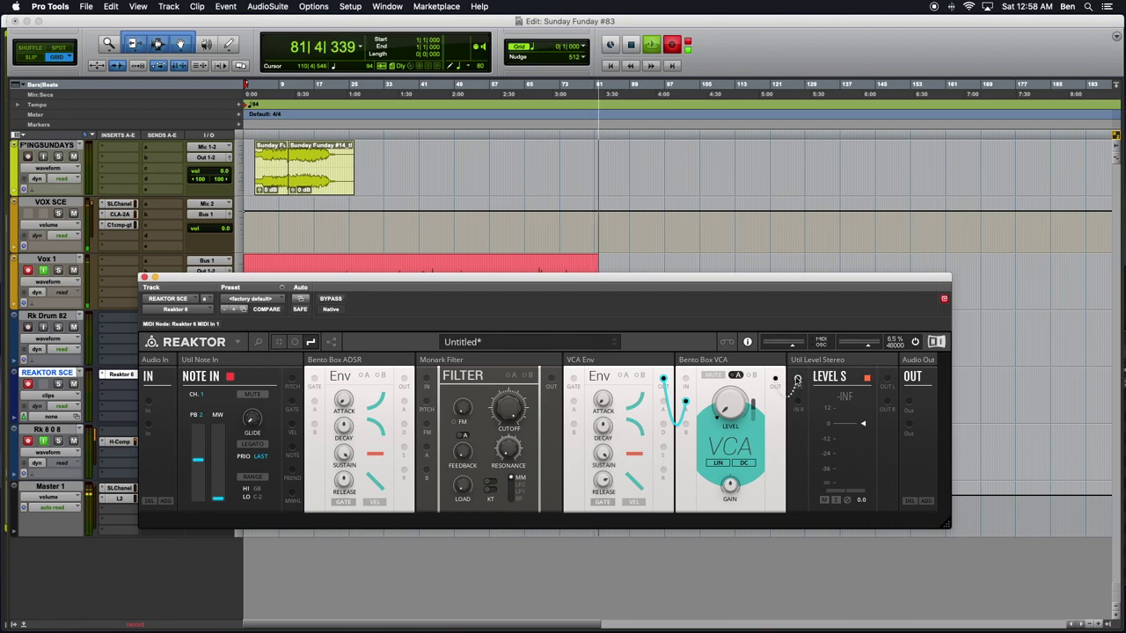
right_click(797, 381)
mouse_move(814, 380)
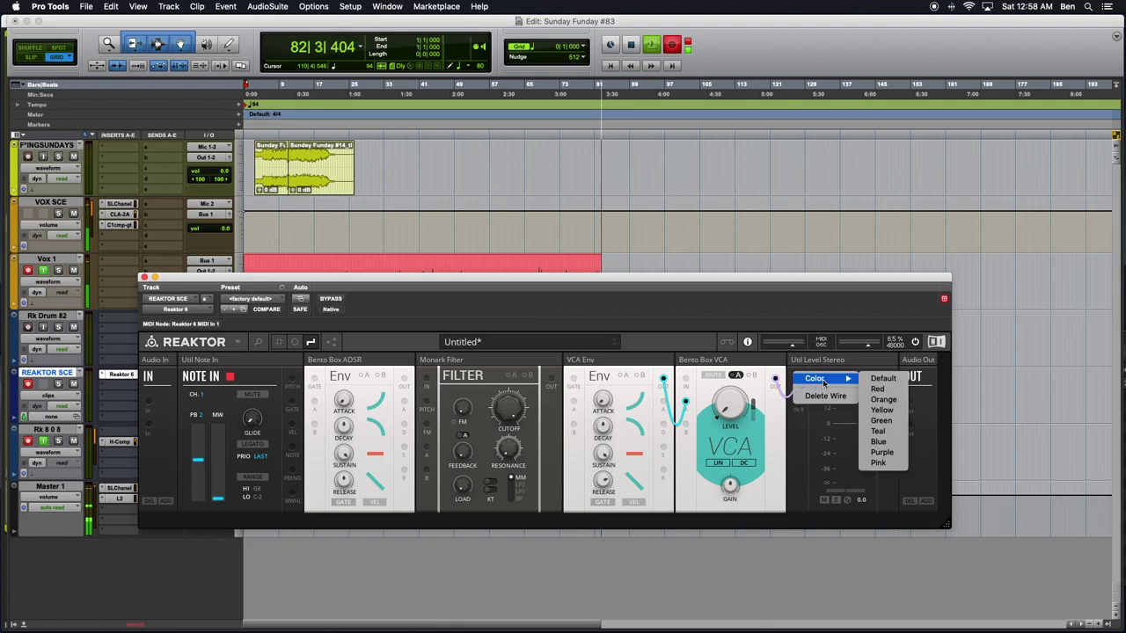
click(880, 444)
drag(775, 381, 796, 402)
drag(887, 379, 908, 426)
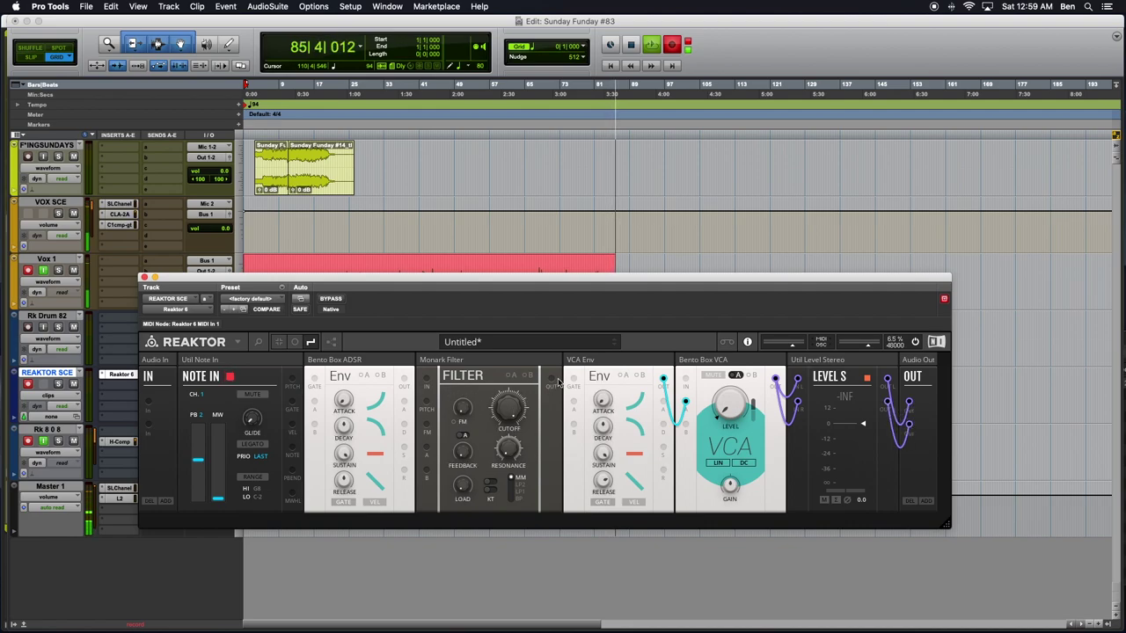
- Connect the Monark Filter output to the VCA's audio input with a blue cable
drag(552, 380, 685, 380)
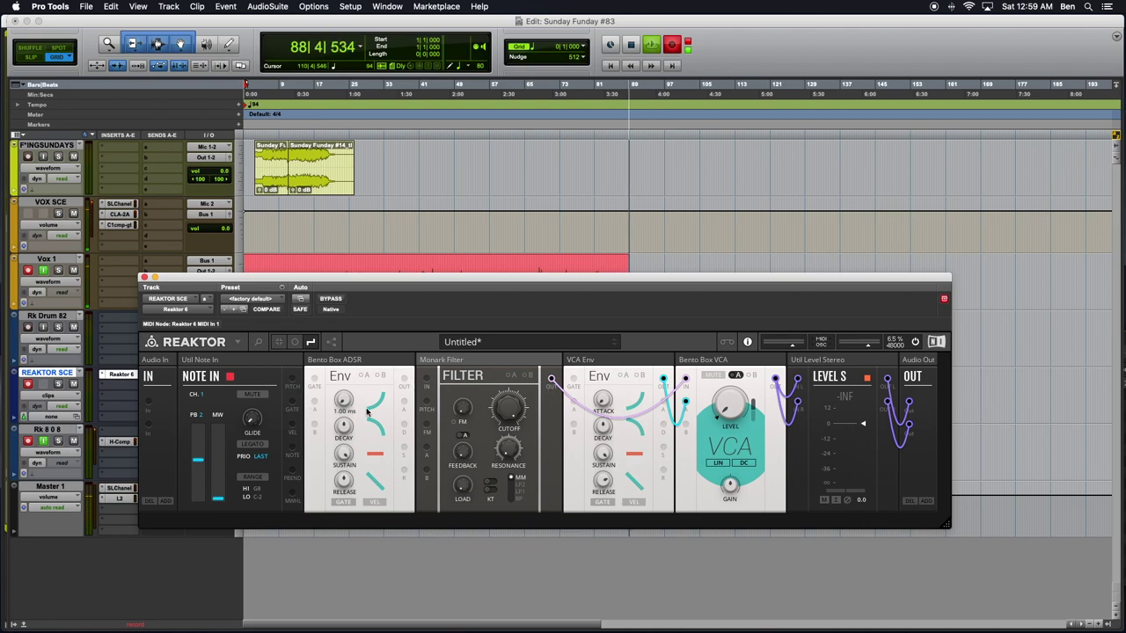
mouse_move(464, 380)
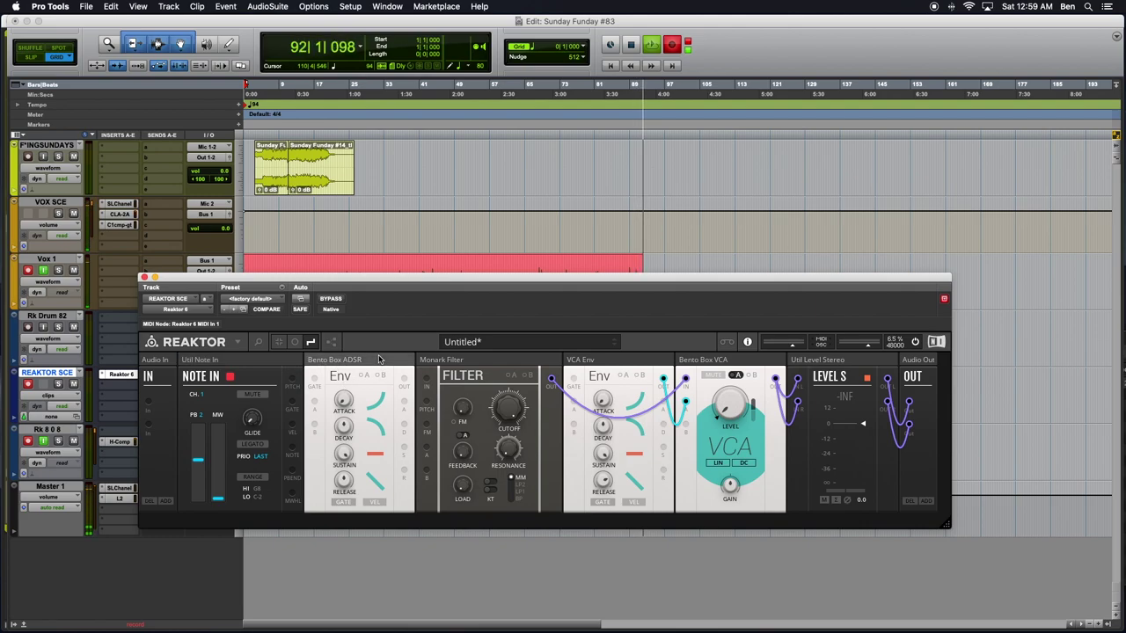
- Connect the first envelope's output to the Monark Filter's B modulation input with a teal cable
mouse_move(361, 362)
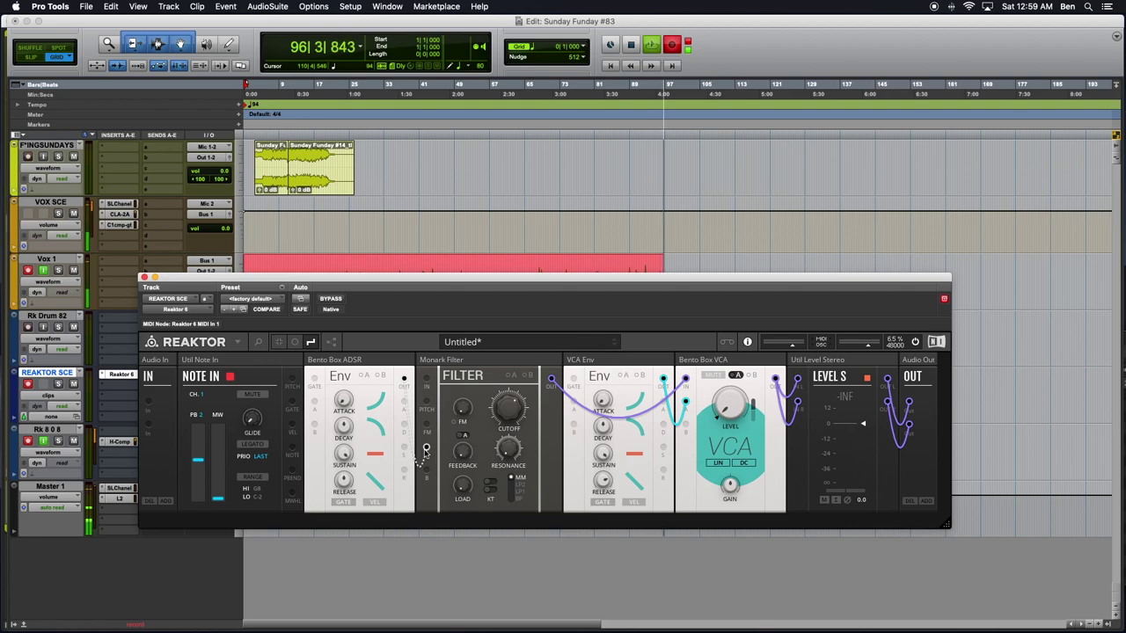
drag(426, 449, 426, 473)
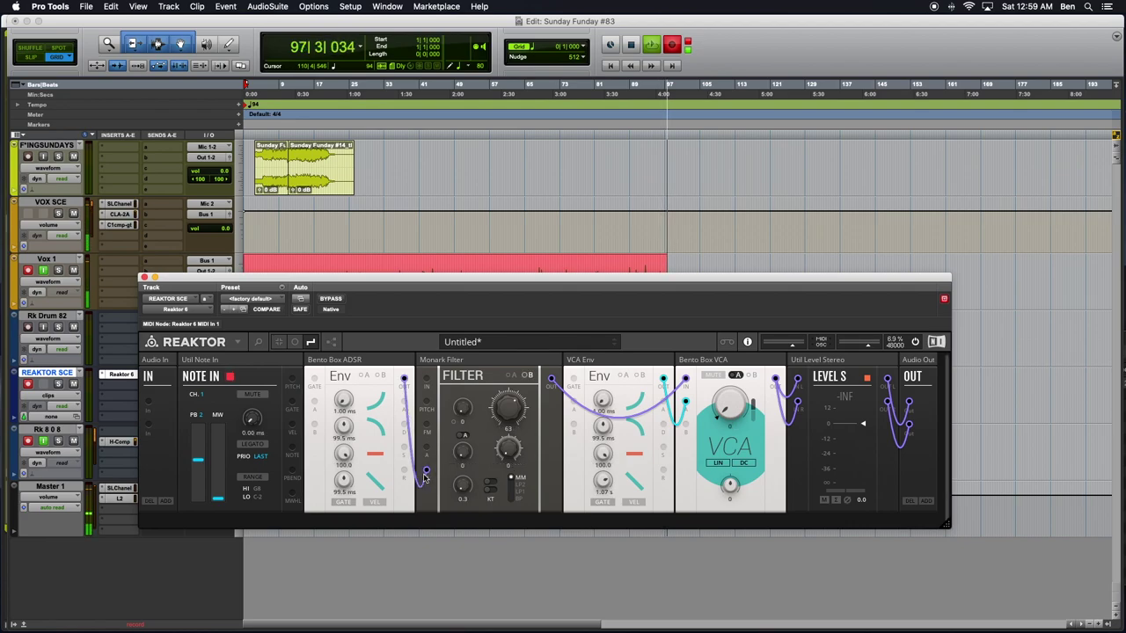
right_click(425, 473)
mouse_move(444, 470)
click(514, 537)
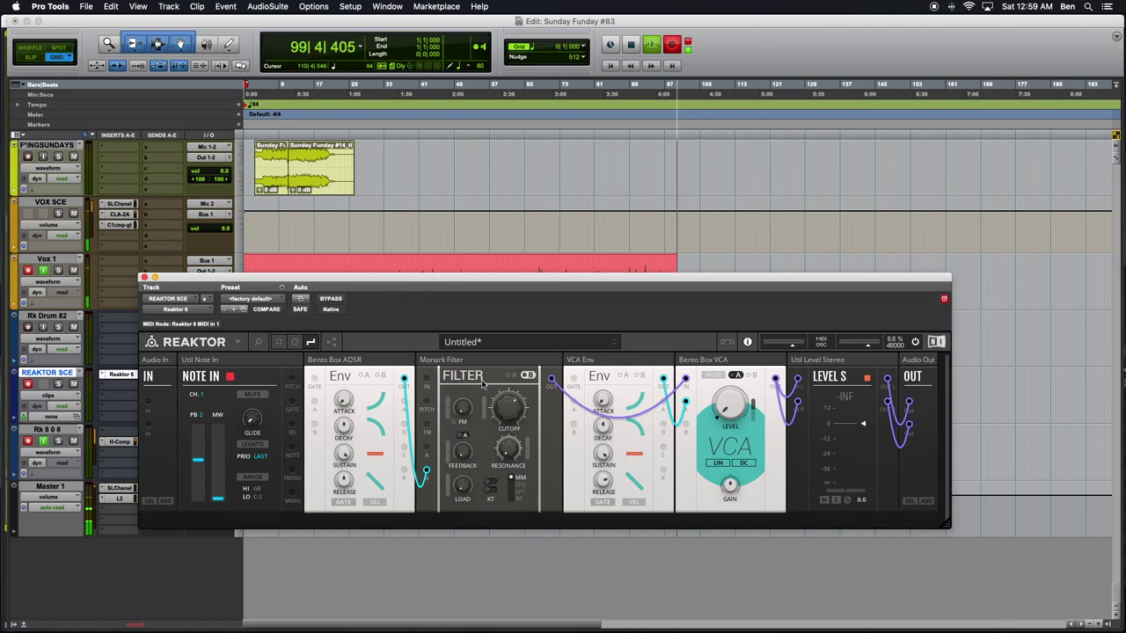
- Connect the Note In gate output to the first envelope's gate input with a green cable
drag(314, 384, 292, 403)
right_click(310, 372)
mouse_move(334, 377)
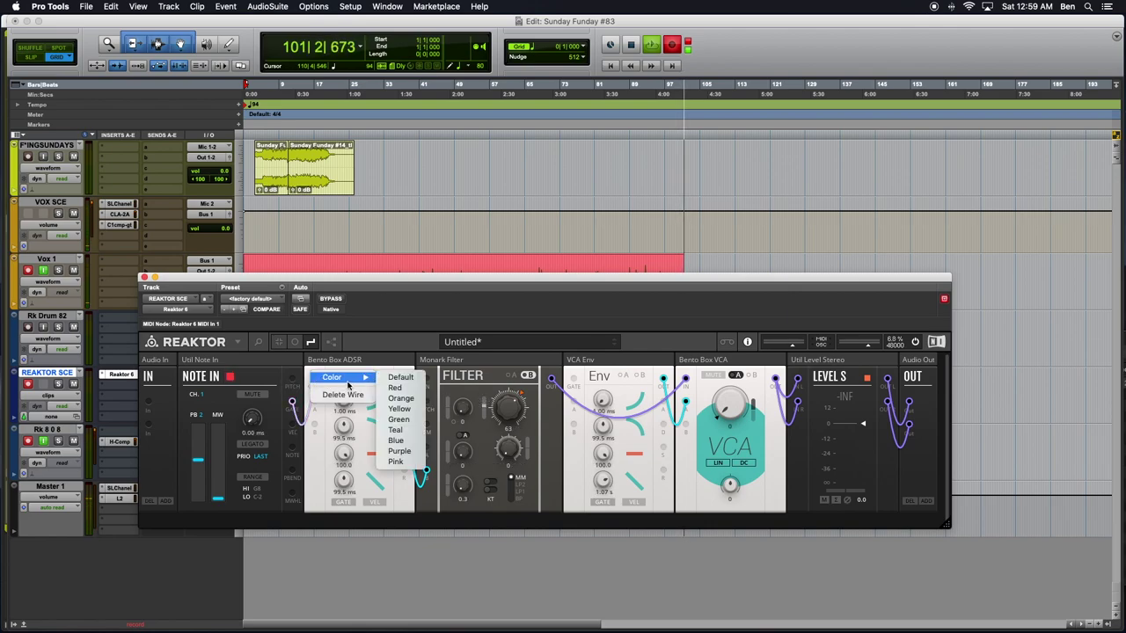
click(406, 422)
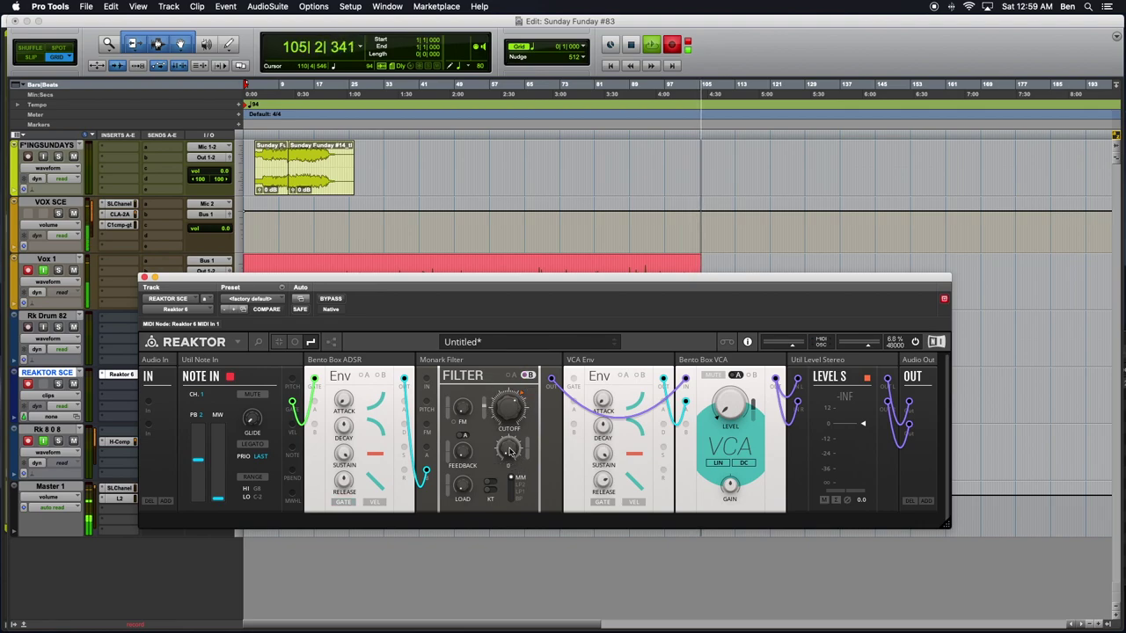
- Connect the Note In gate output to the VCA Env gate input as well, and lower the Monark Filter cutoff
mouse_move(511, 451)
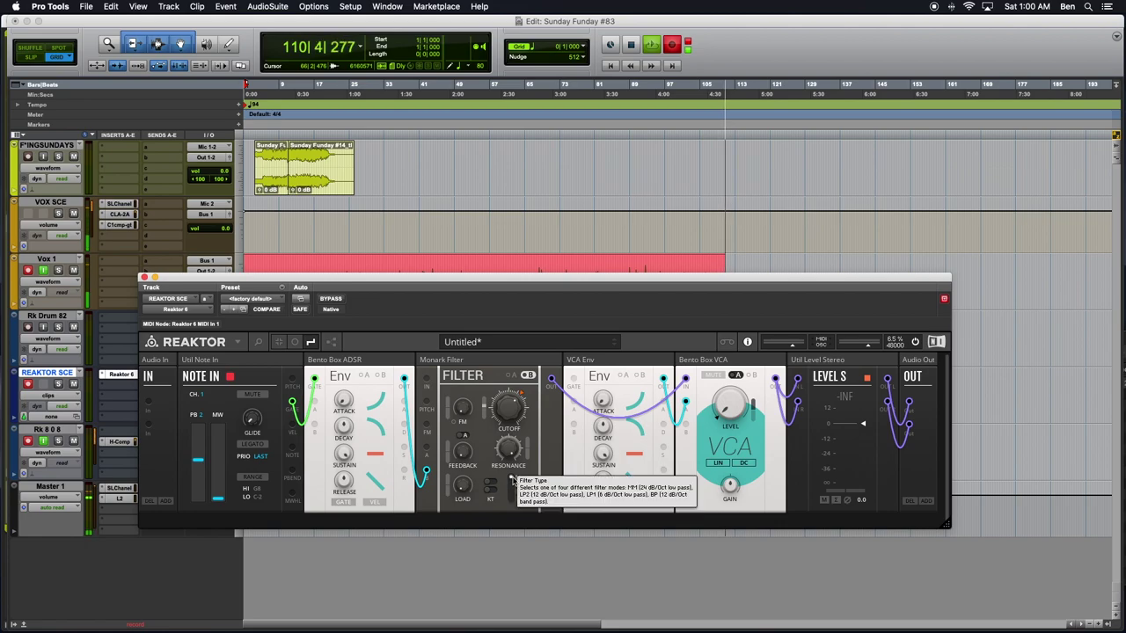
mouse_move(495, 410)
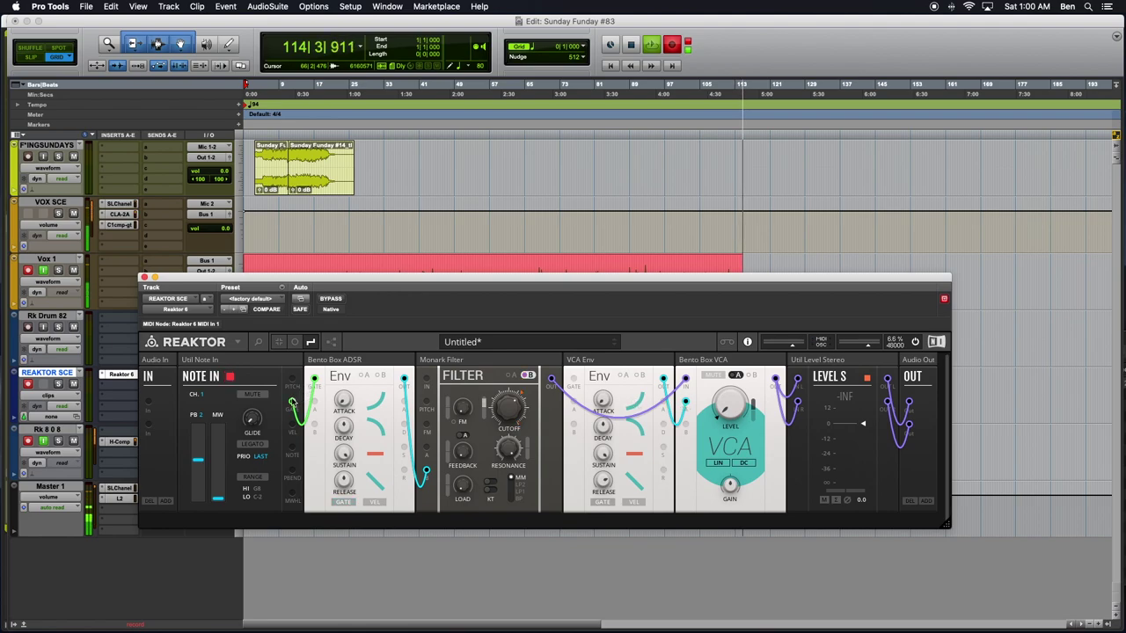
drag(292, 402, 572, 383)
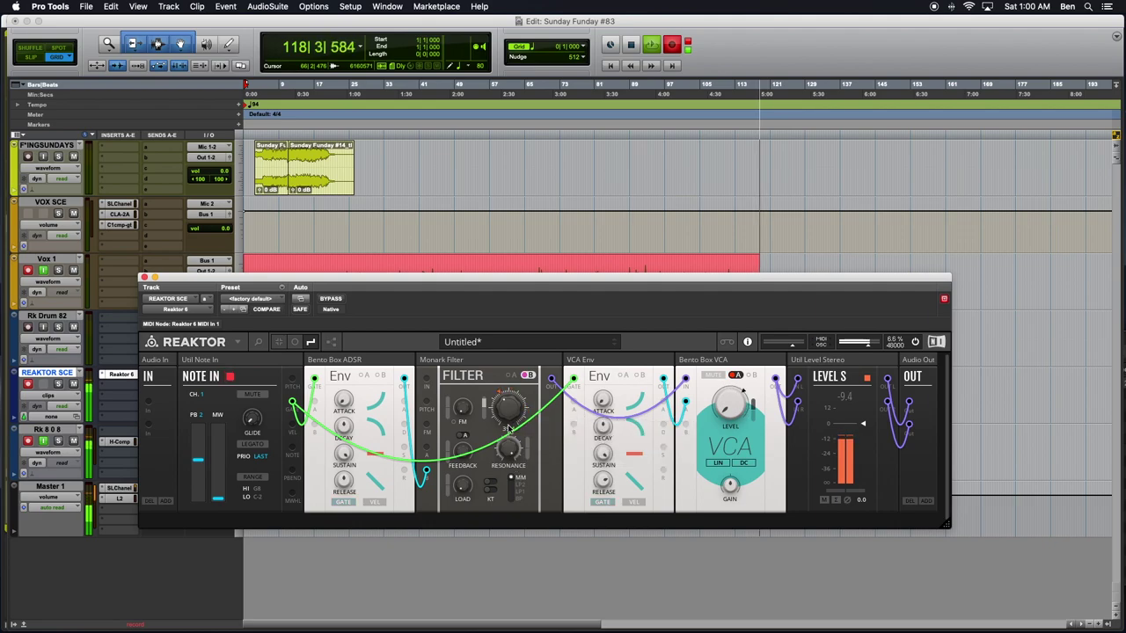
mouse_move(508, 410)
mouse_down()
mouse_move(509, 431)
mouse_move(507, 422)
mouse_up()
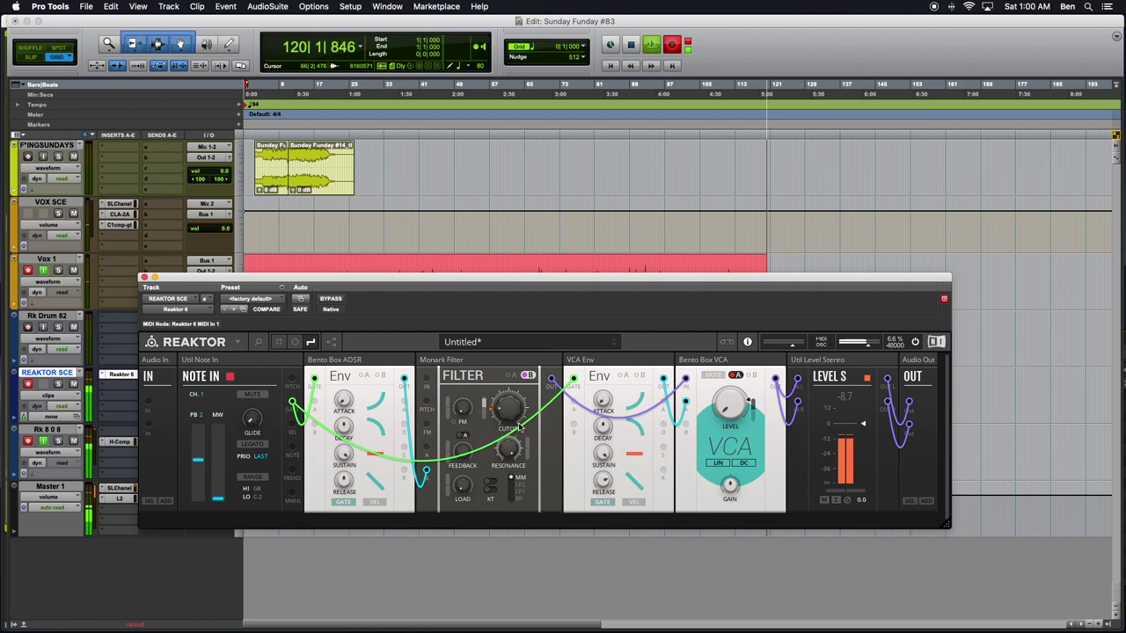
- Rename the first Bento Box ADSR block as FLT Env
double_click(349, 361)
text(FLT Env)
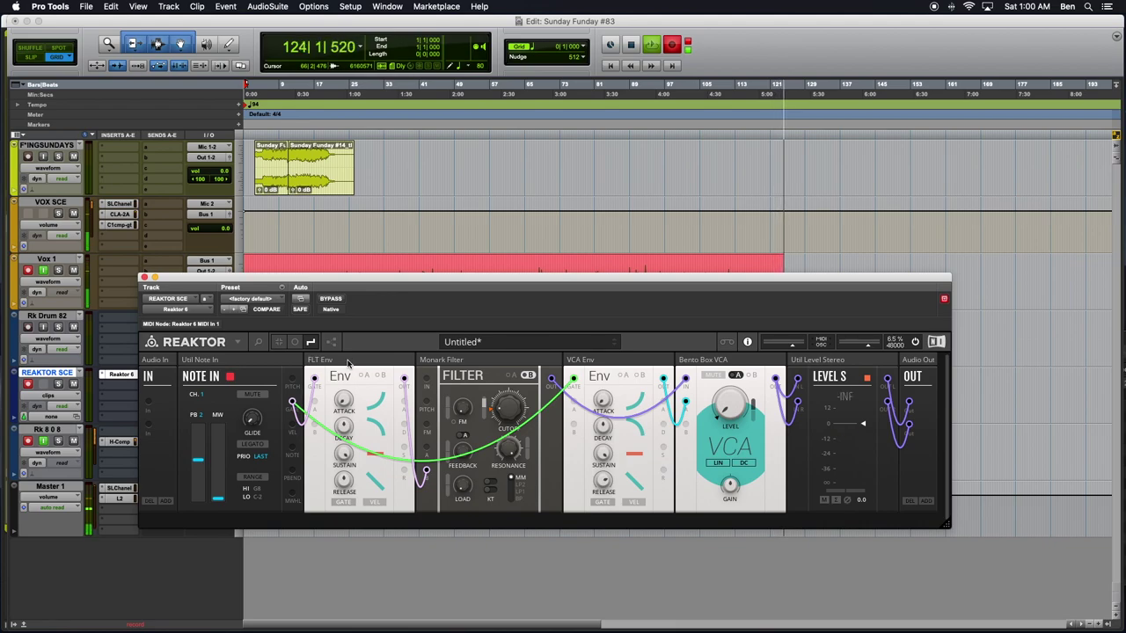
key(BackSpace)
key(Return)
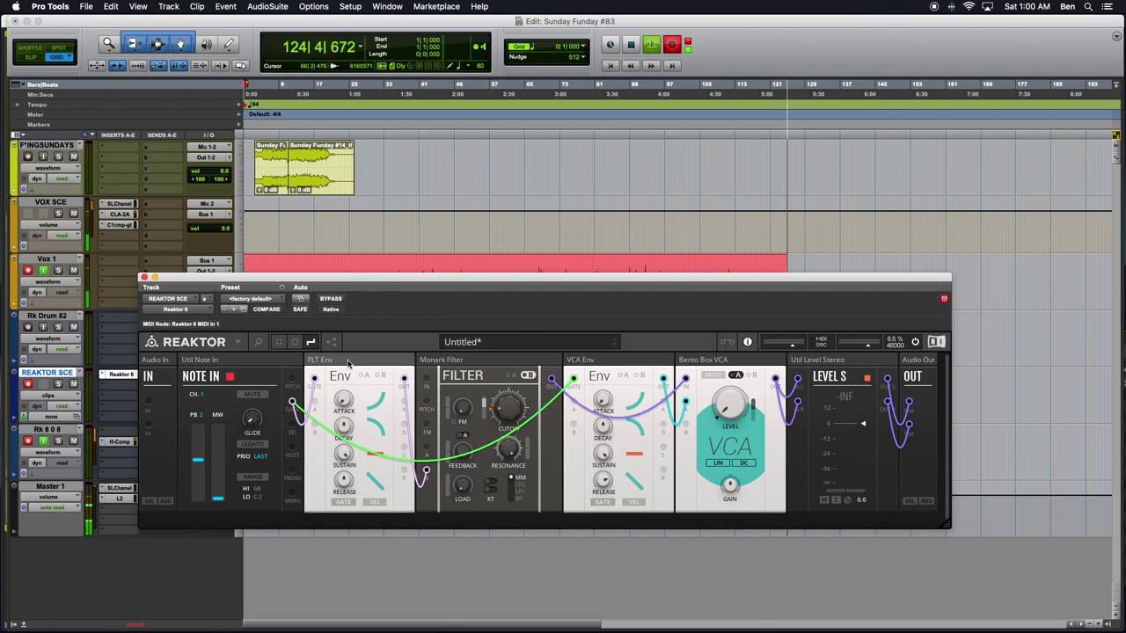
- Adjust the B modulation amount on the filter cutoff and set the FLT Env release to about 197 ms
click(484, 403)
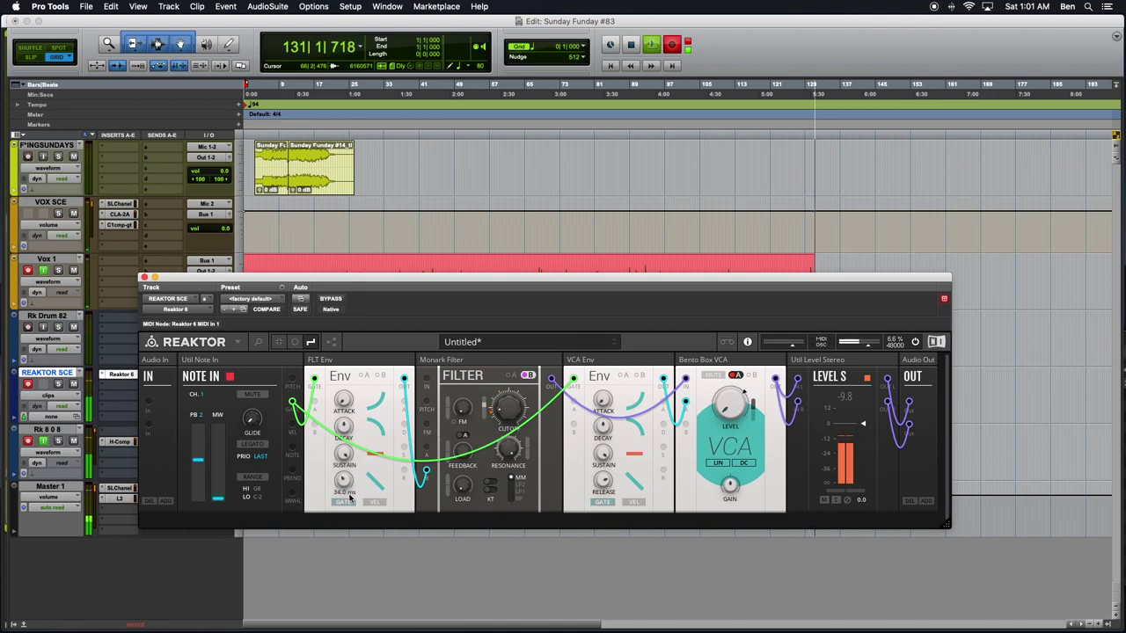
mouse_move(340, 477)
mouse_down()
mouse_move(339, 447)
mouse_move(339, 461)
mouse_up()
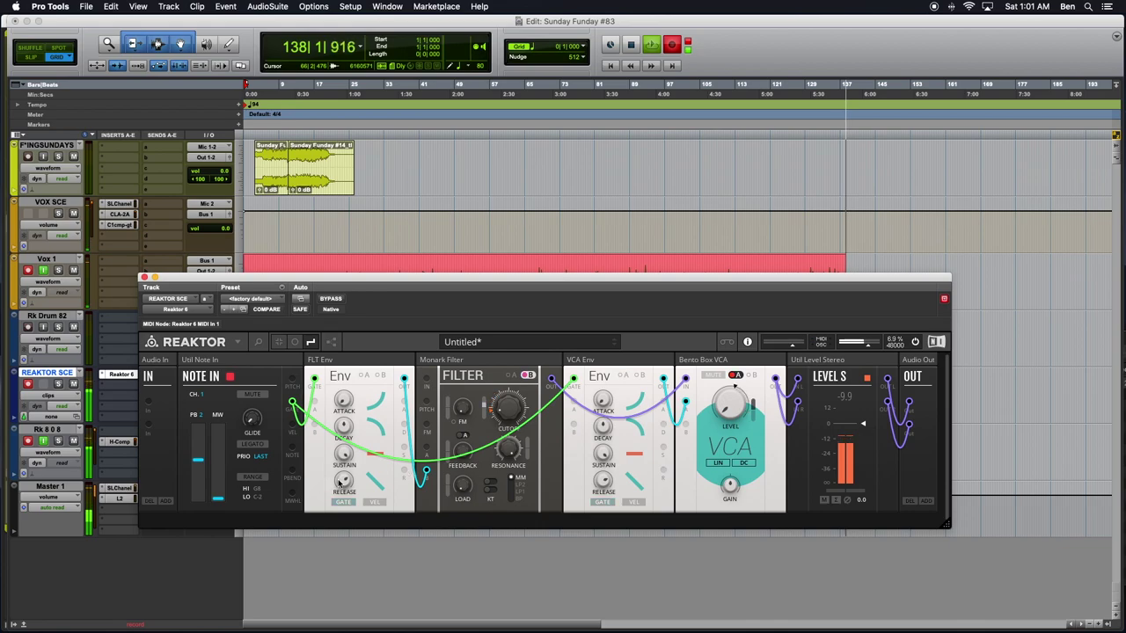
mouse_move(338, 482)
mouse_down()
mouse_move(345, 458)
mouse_move(341, 496)
mouse_up()
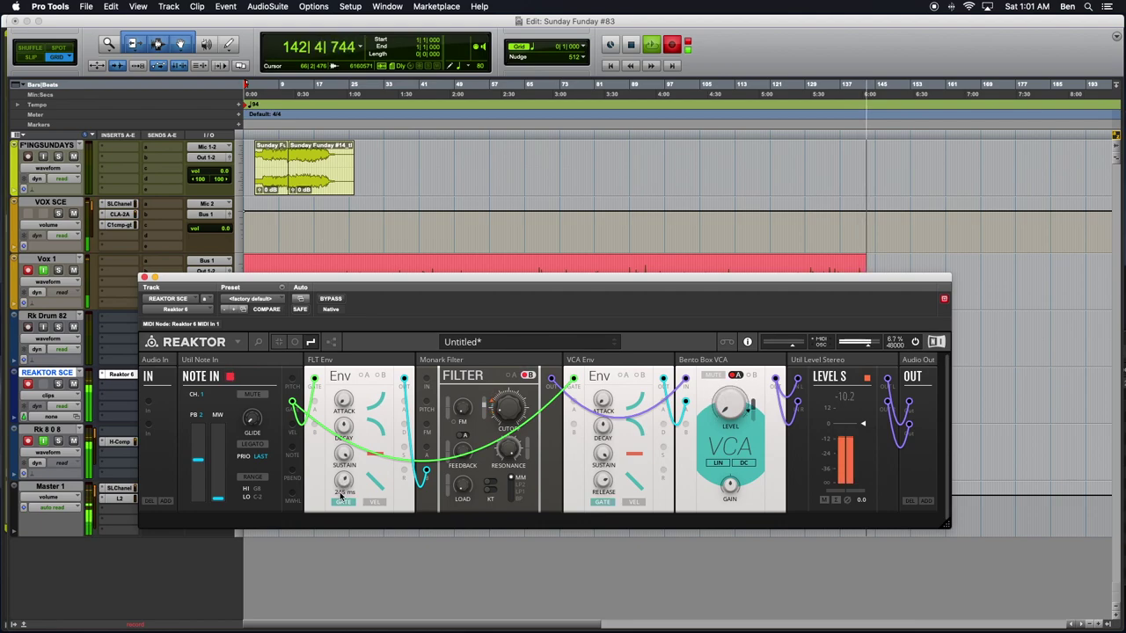
mouse_move(340, 499)
mouse_down()
mouse_move(343, 517)
mouse_move(339, 502)
mouse_up()
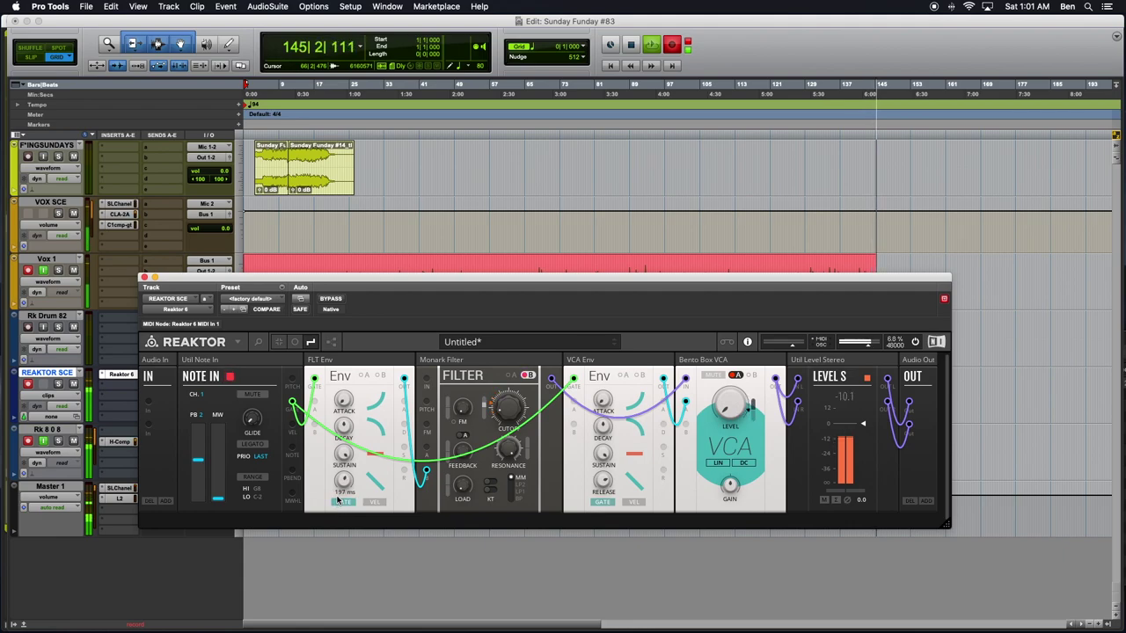
- Raise the Monark Filter feedback to about 85.5 and fine-tune the FLT Env release
drag(463, 452, 463, 254)
drag(449, 292, 450, 276)
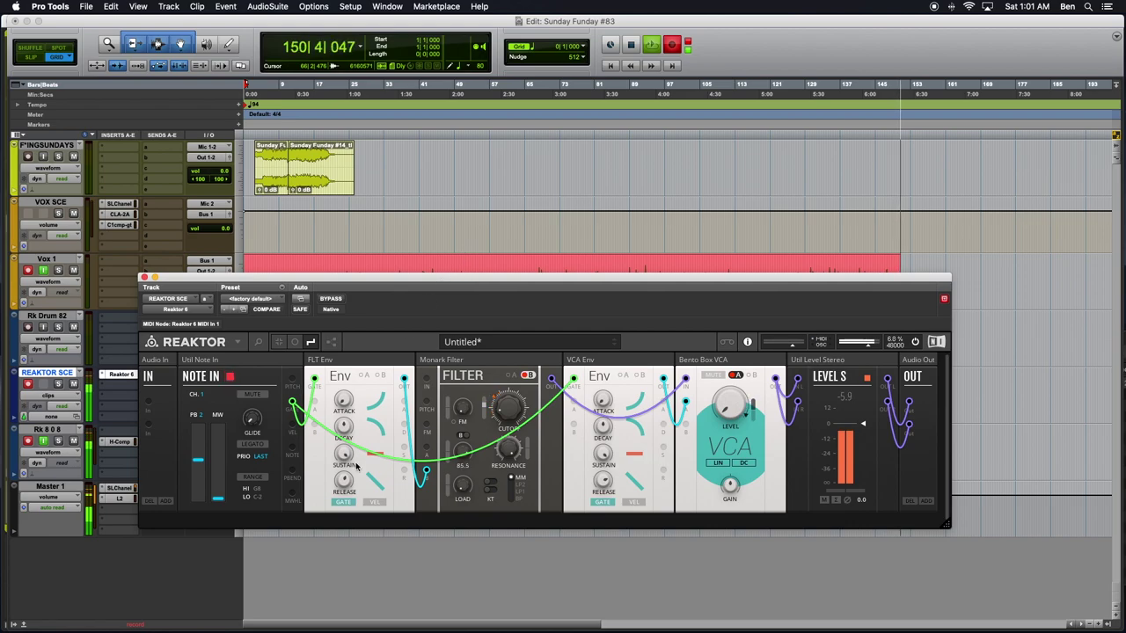
mouse_move(343, 472)
mouse_move(343, 472)
mouse_down()
mouse_move(358, 393)
mouse_move(340, 475)
mouse_up()
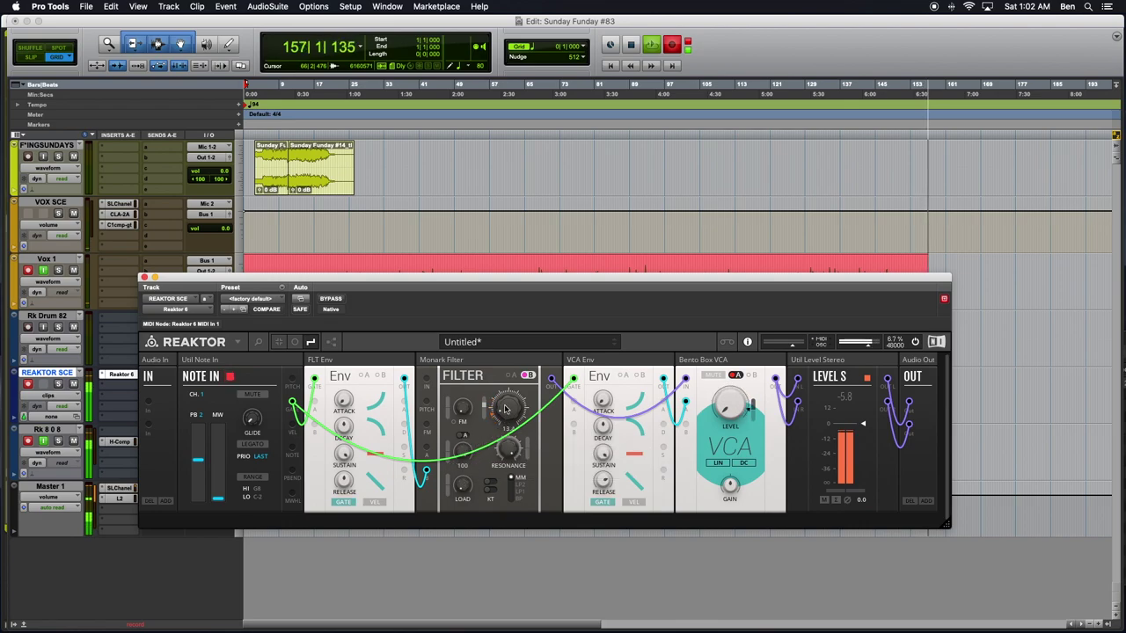
- Raise the Monark Filter cutoff and lower the Level Stereo output to about -11.4 dB
drag(505, 411, 506, 383)
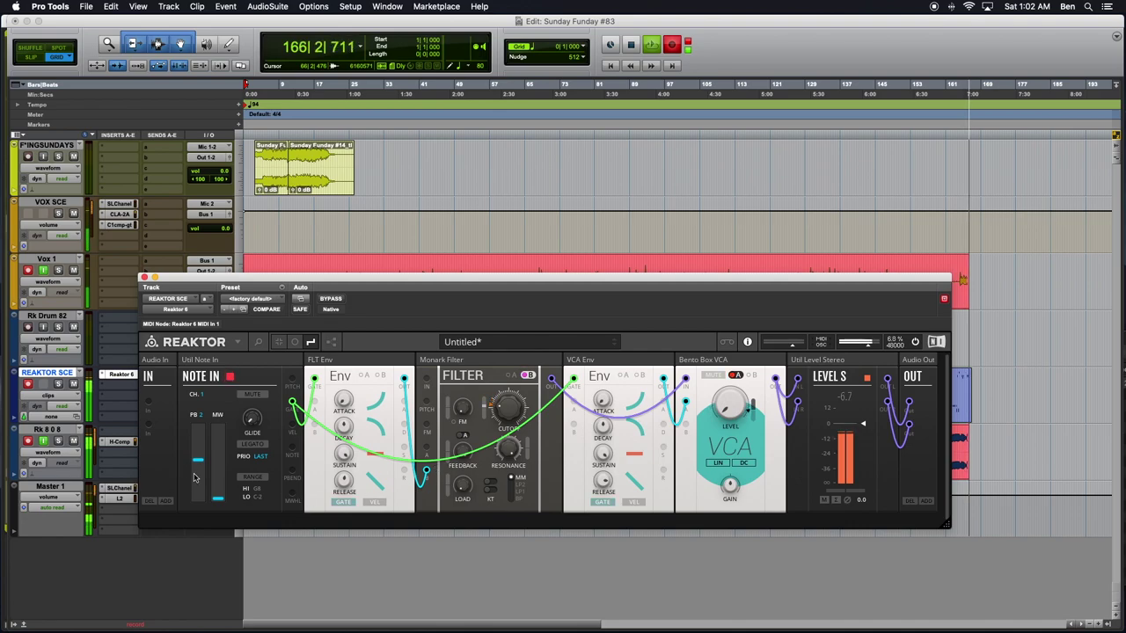
drag(864, 423, 858, 453)
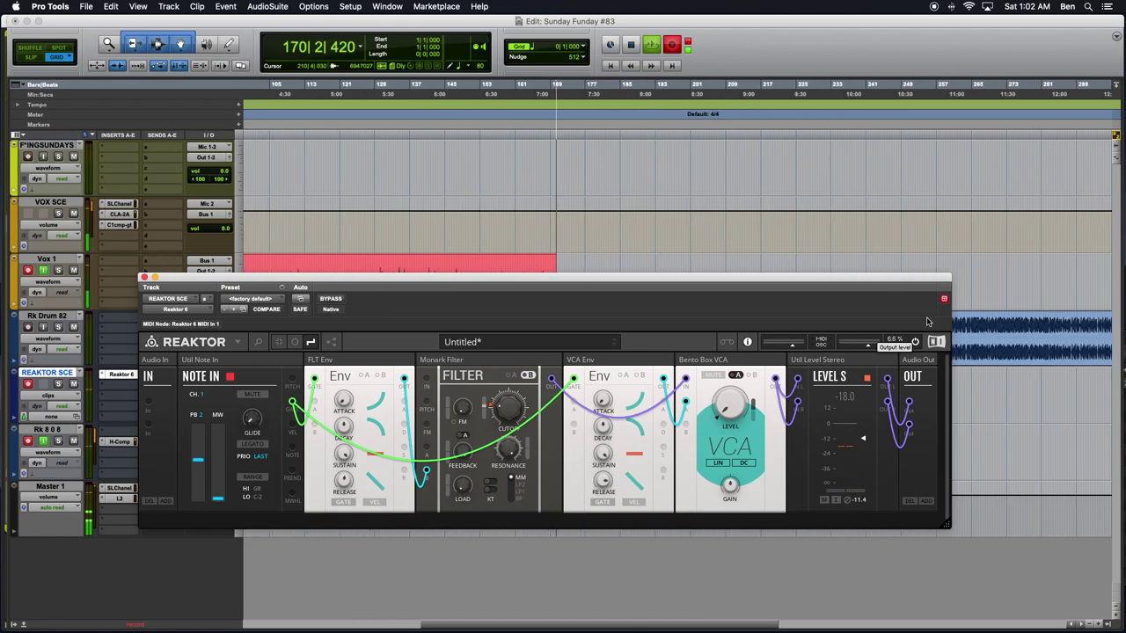
- Move the Rk Drum 82 clip later in the timeline so it starts at bar 353
drag(717, 280, 703, 446)
scroll(549, 355, right, 10)
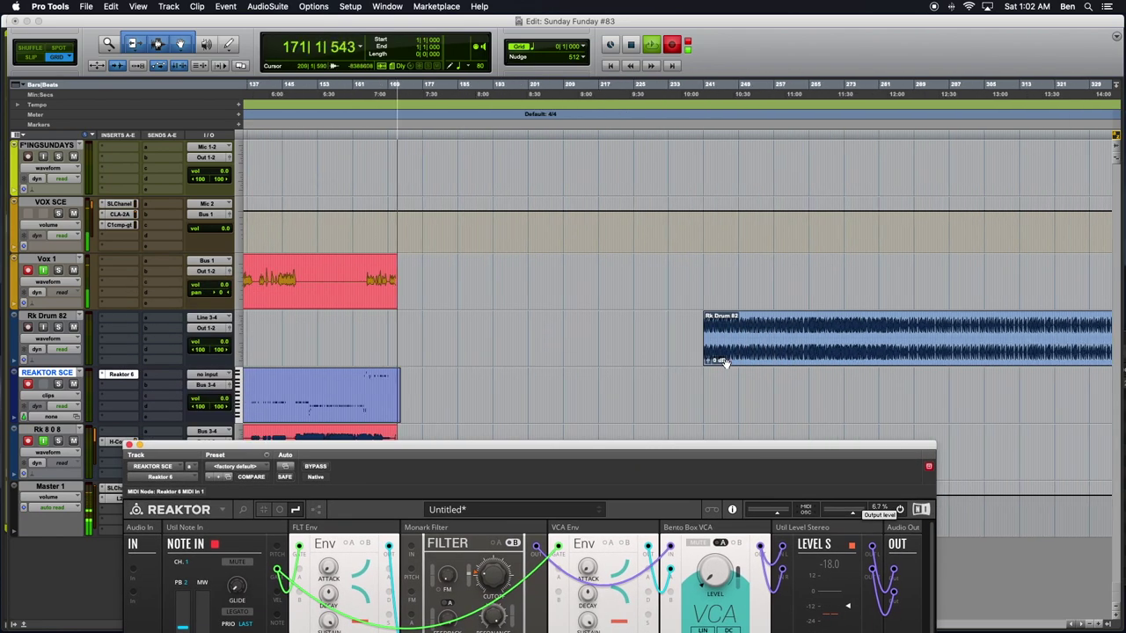
drag(512, 361, 1003, 355)
drag(618, 448, 675, 257)
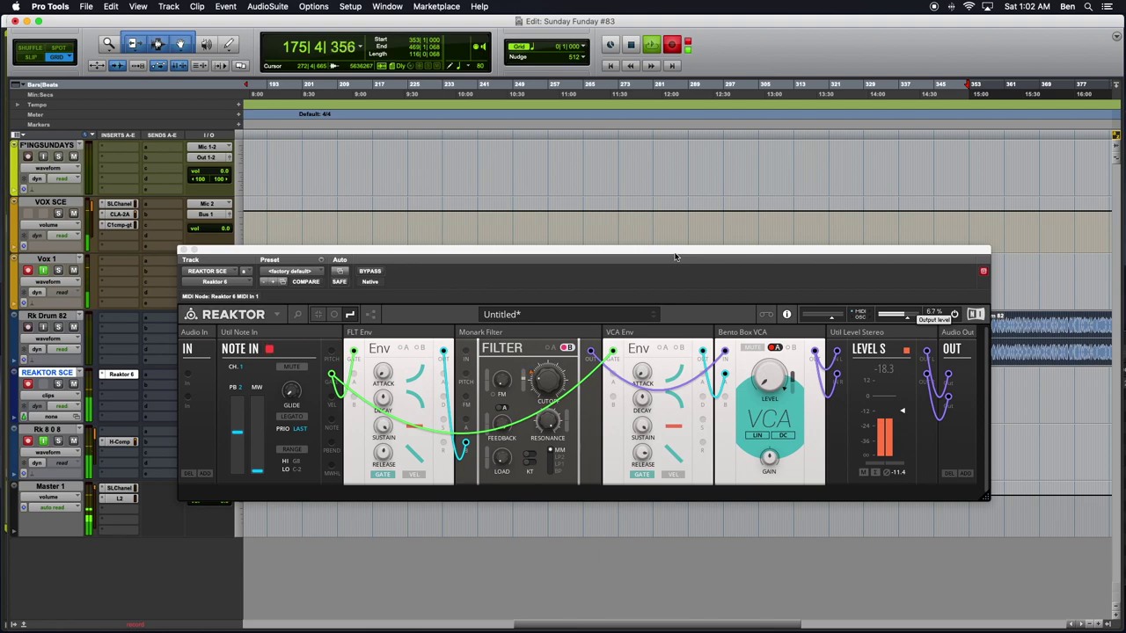
drag(495, 254, 459, 313)
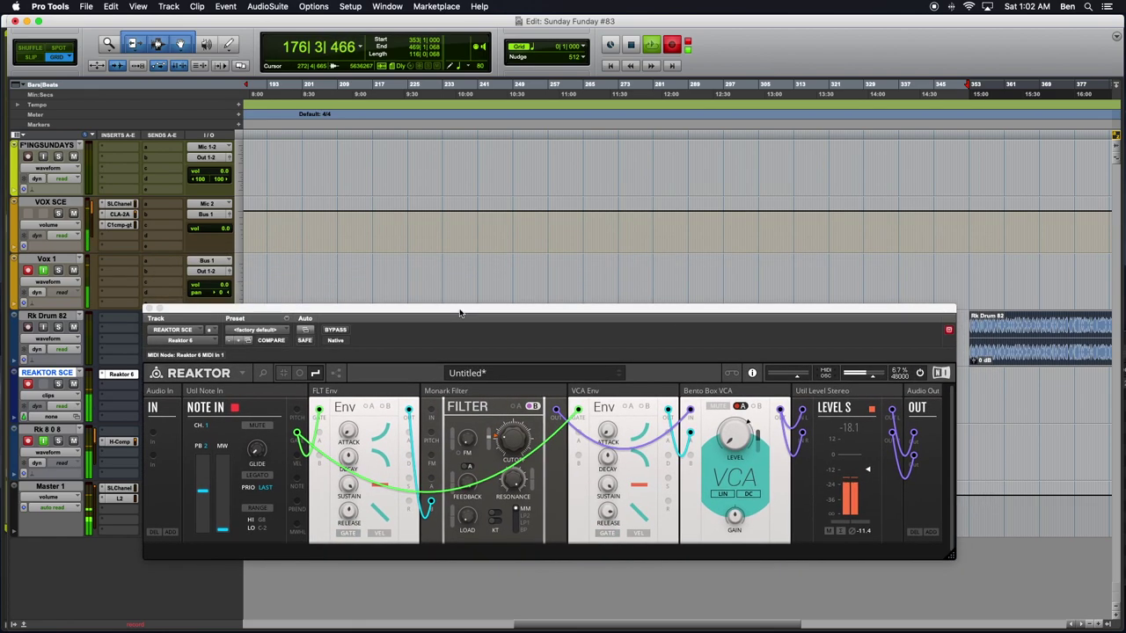
- Wire the Note In pitch output to the Monark Filter's A modulation input and colour the wire red
mouse_move(328, 391)
click(473, 399)
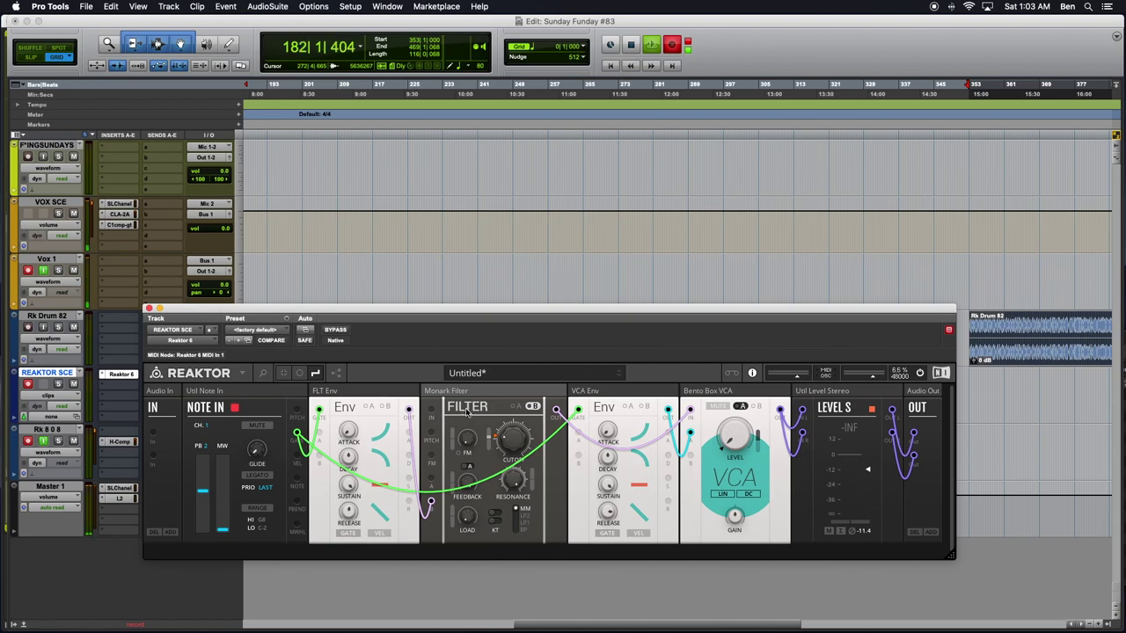
click(244, 398)
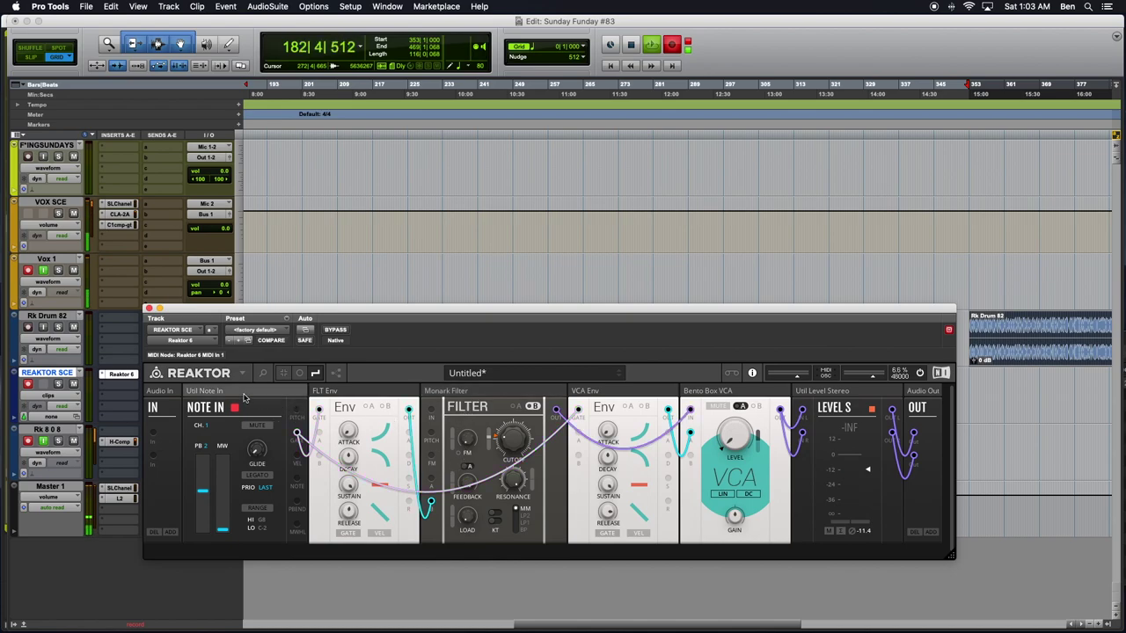
drag(419, 458, 430, 482)
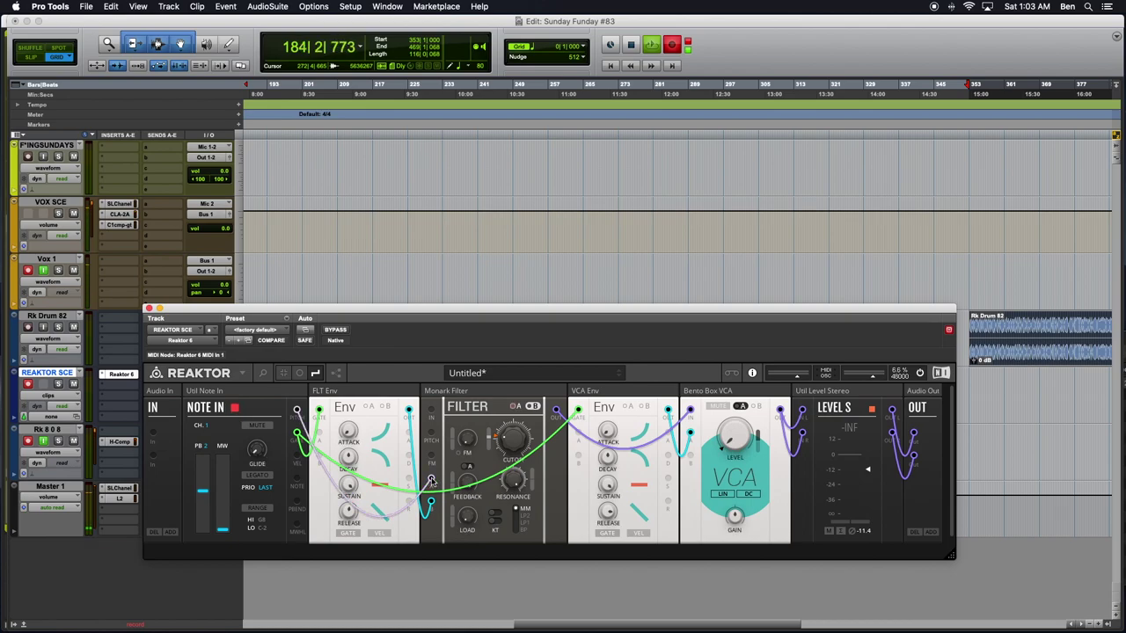
right_click(431, 481)
mouse_move(447, 476)
click(515, 490)
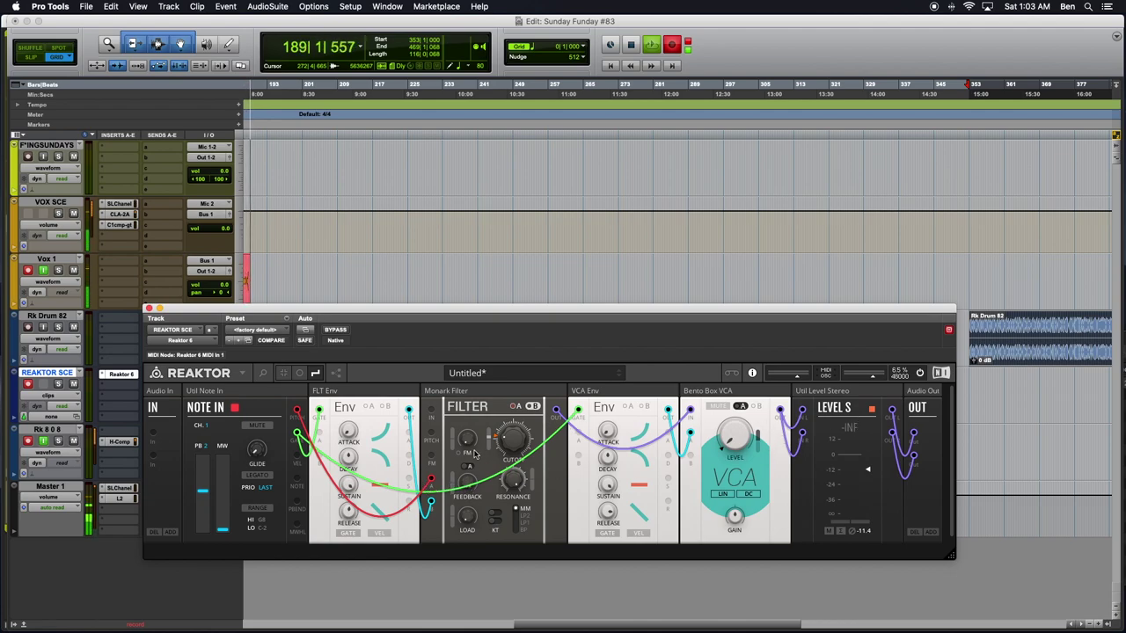
- Select modulation source A on the Monark Filter and adjust the filter's cutoff and resonance
click(516, 407)
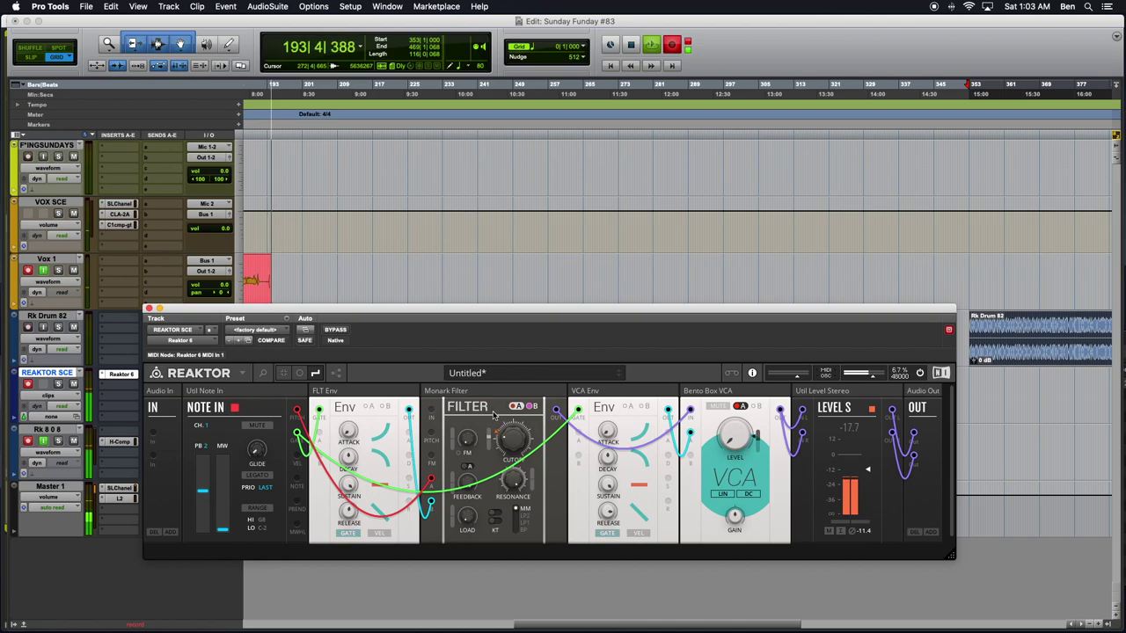
drag(514, 439, 516, 472)
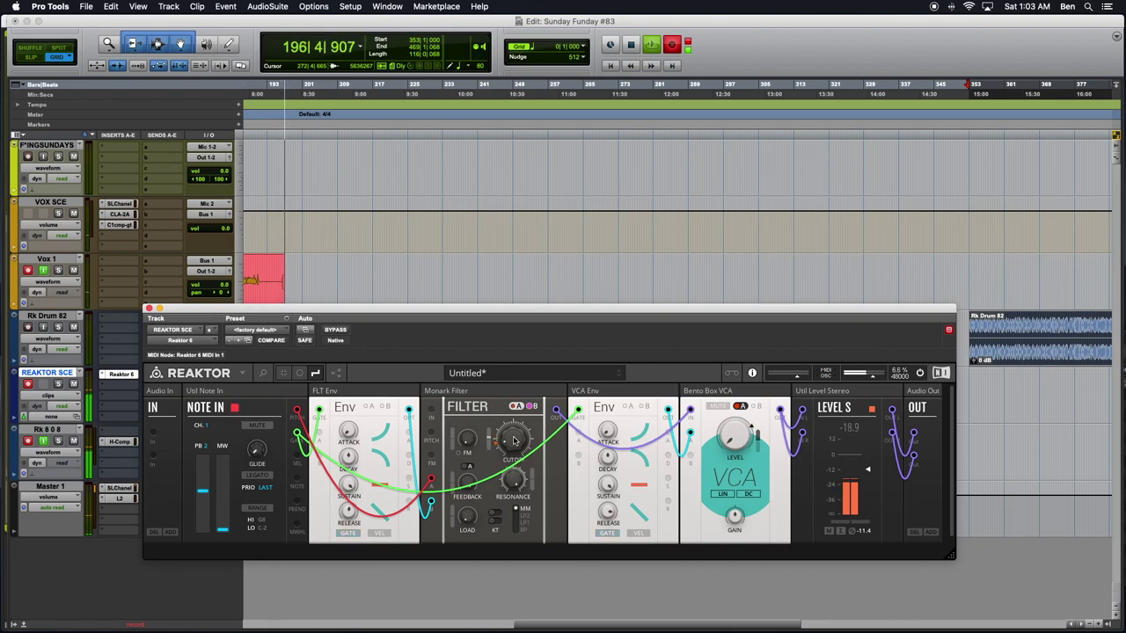
mouse_move(489, 438)
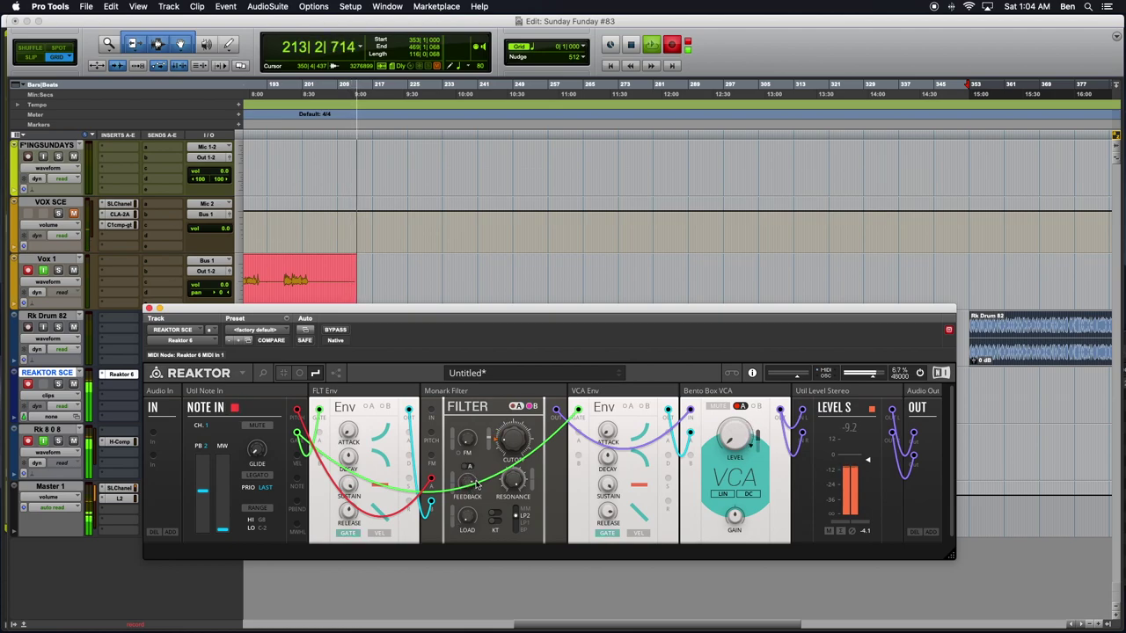
drag(507, 460, 506, 448)
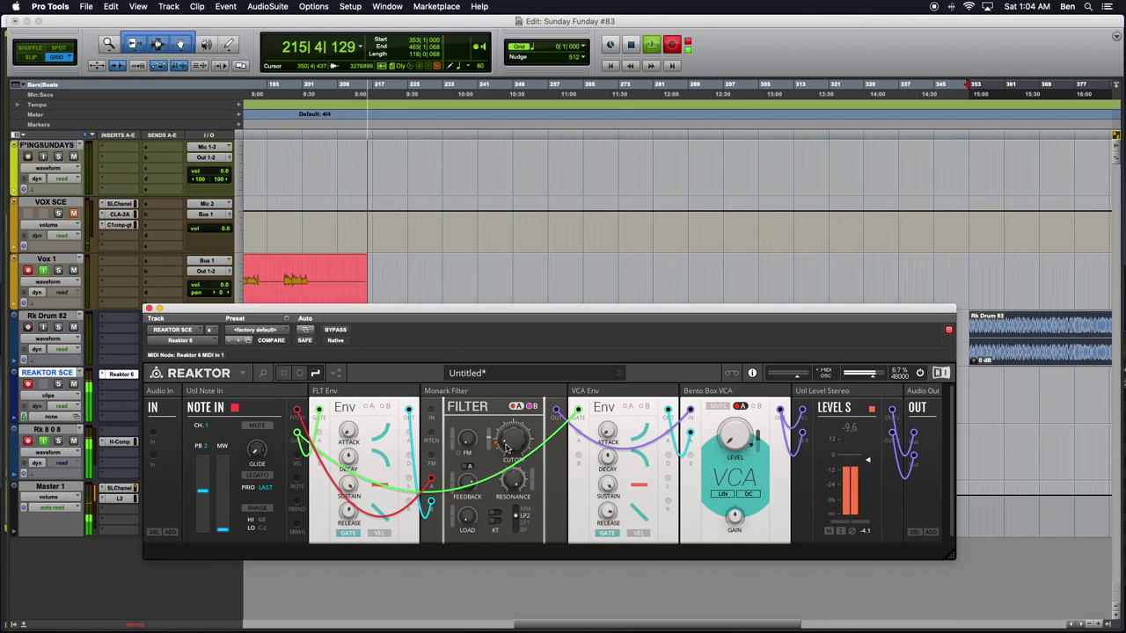
drag(519, 480, 523, 483)
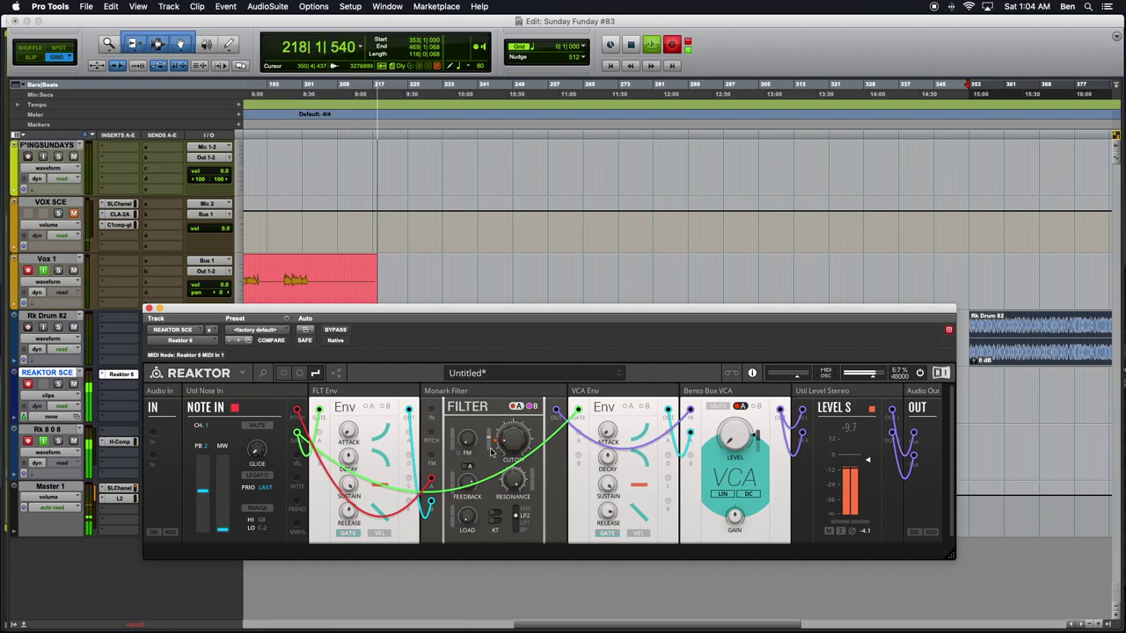
- Adjust the Monark Filter's cutoff modulation, switching to source B and back to source A
click(533, 406)
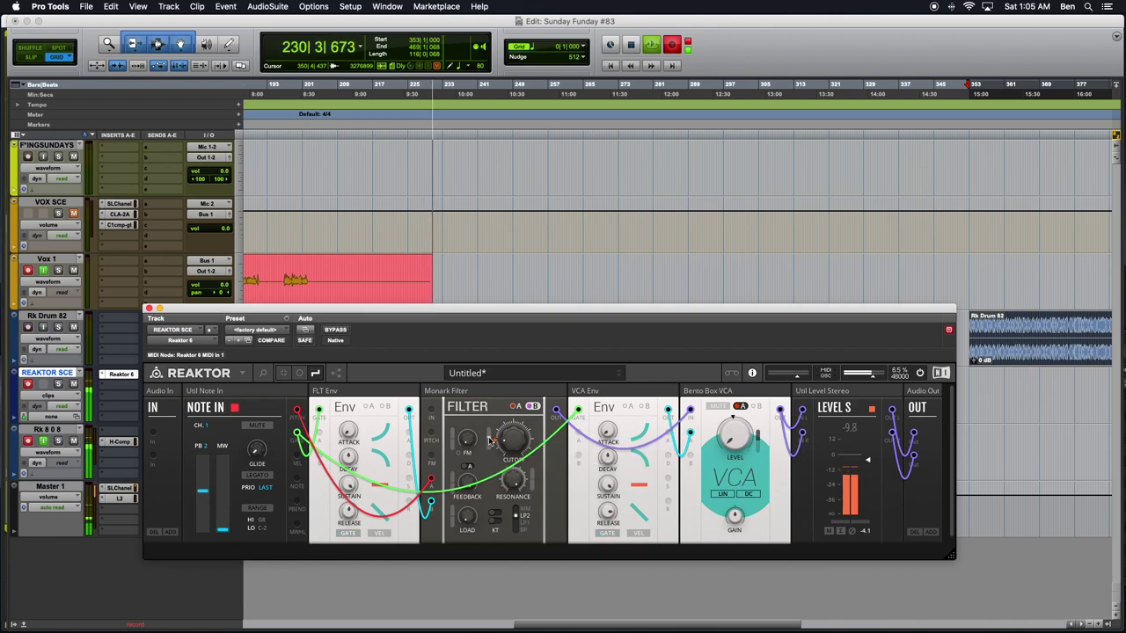
click(517, 407)
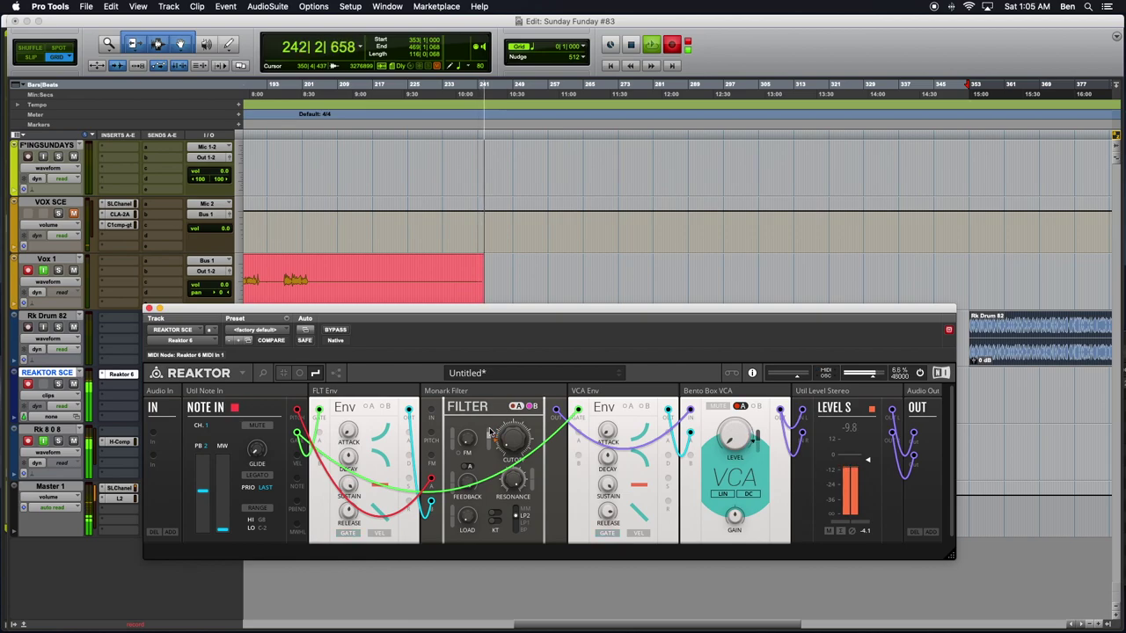
mouse_move(489, 434)
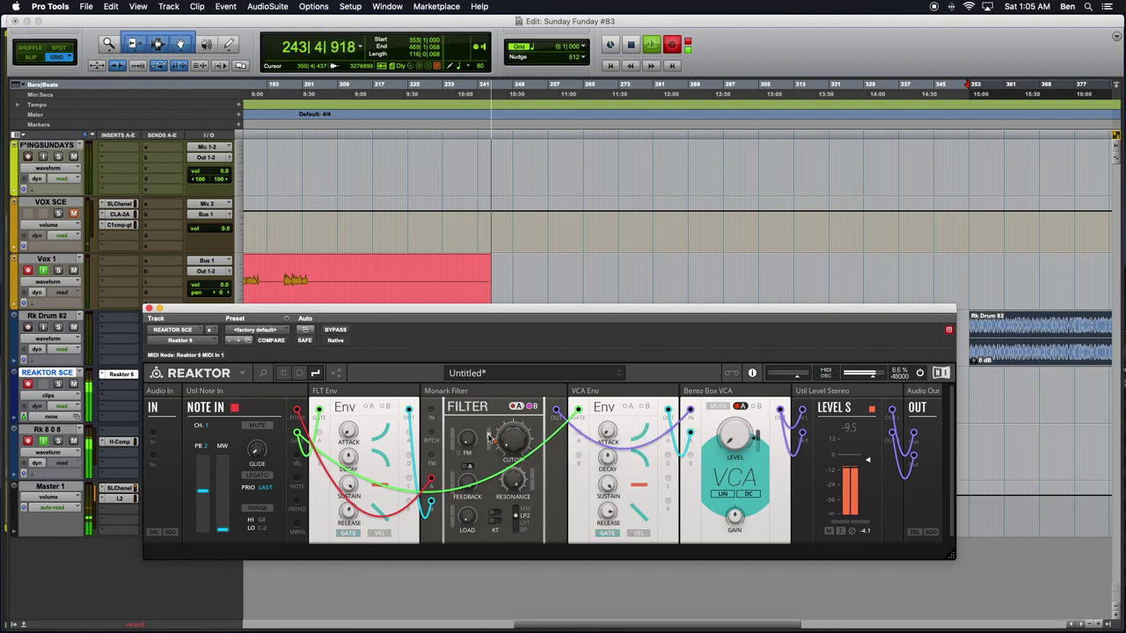
- Select modulation source B on the Monark Filter and set the FLT Env release to about 103 ms
click(531, 407)
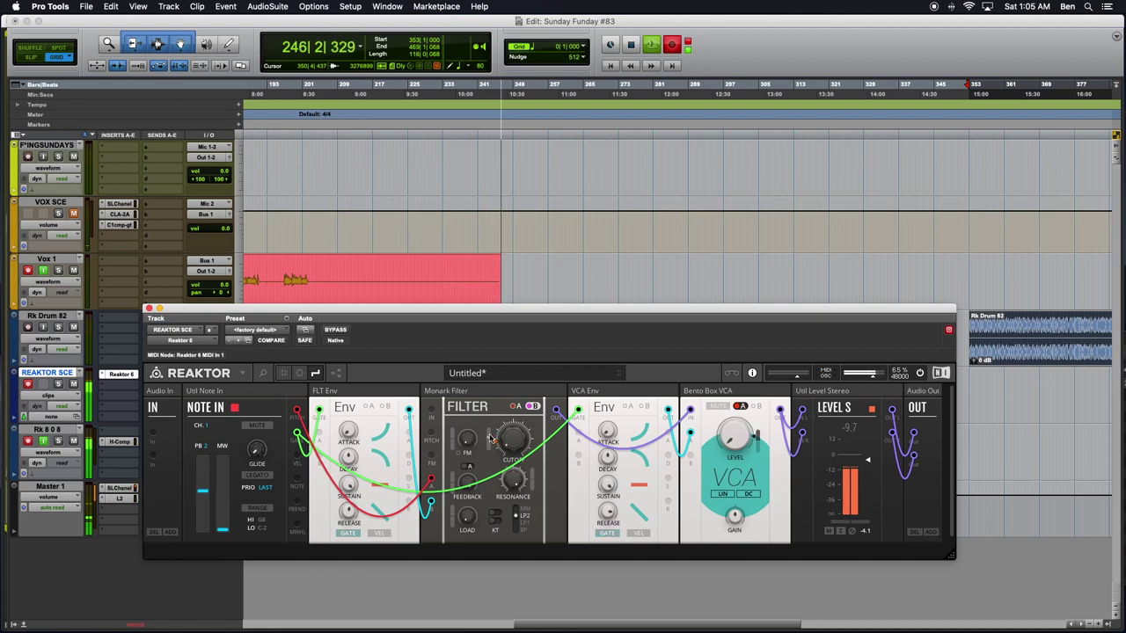
mouse_move(348, 517)
mouse_down()
mouse_move(346, 499)
mouse_move(347, 513)
mouse_up()
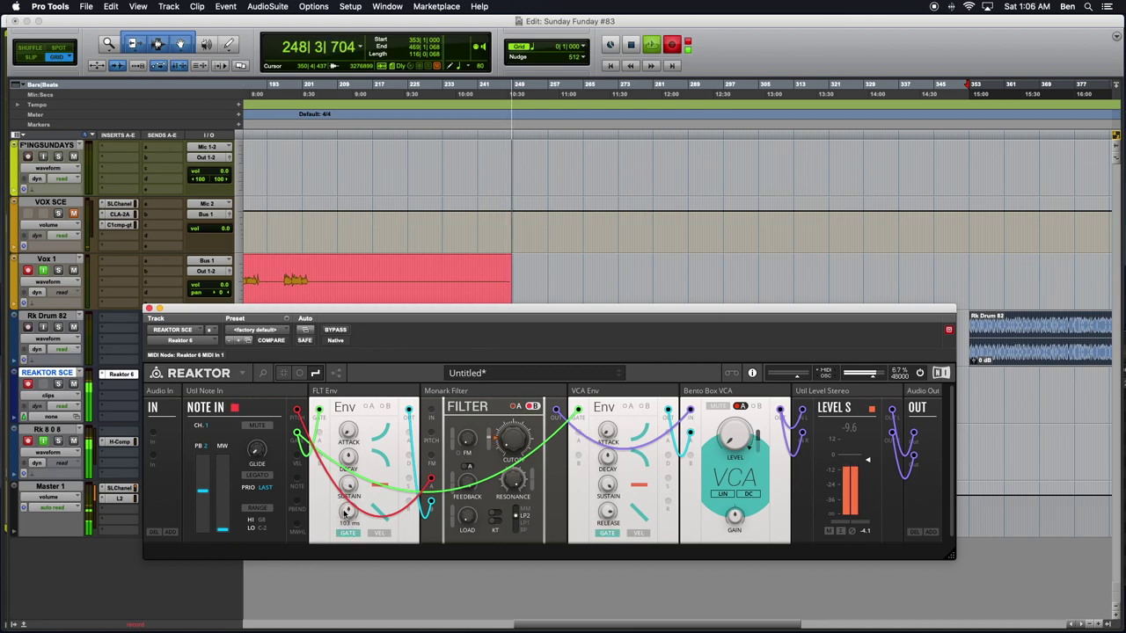
mouse_move(344, 469)
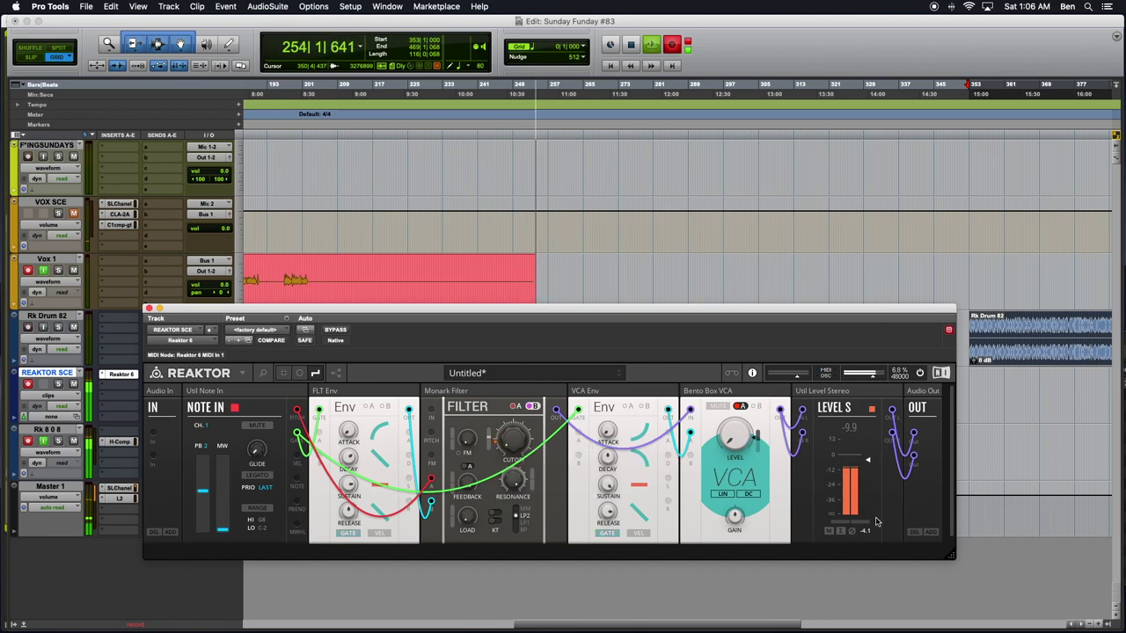
- Unmute the VOX SCE track, and reposition and enlarge the Reaktor window to leave empty rack space below the blocks
click(77, 214)
drag(546, 309, 483, 292)
drag(888, 538, 1124, 556)
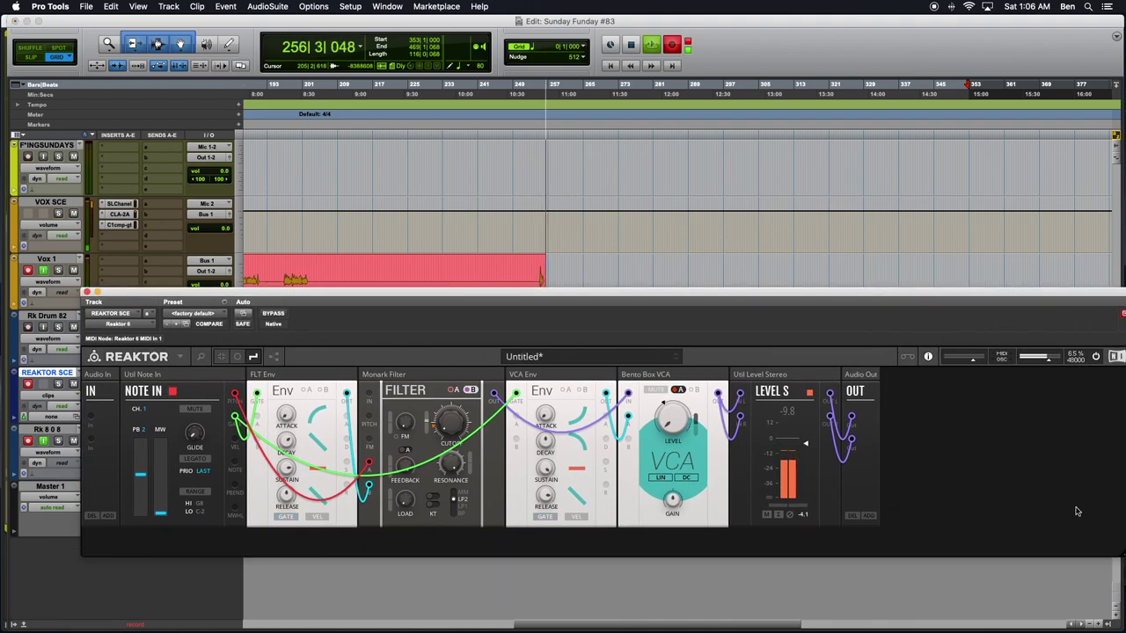
drag(892, 330, 886, 288)
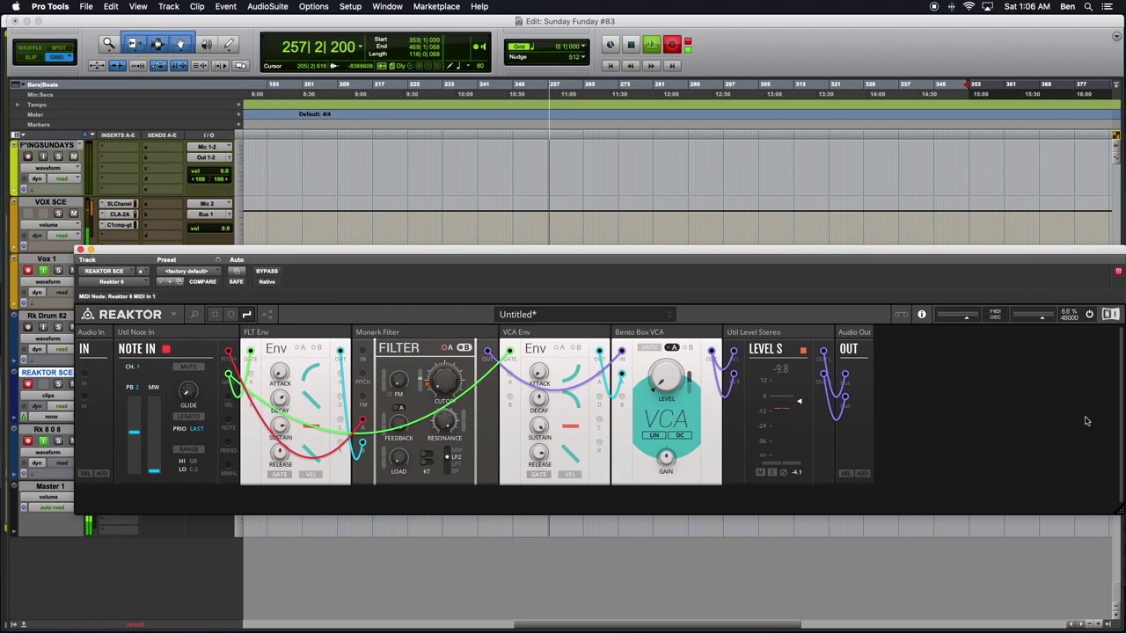
drag(1119, 513, 927, 549)
drag(809, 251, 909, 187)
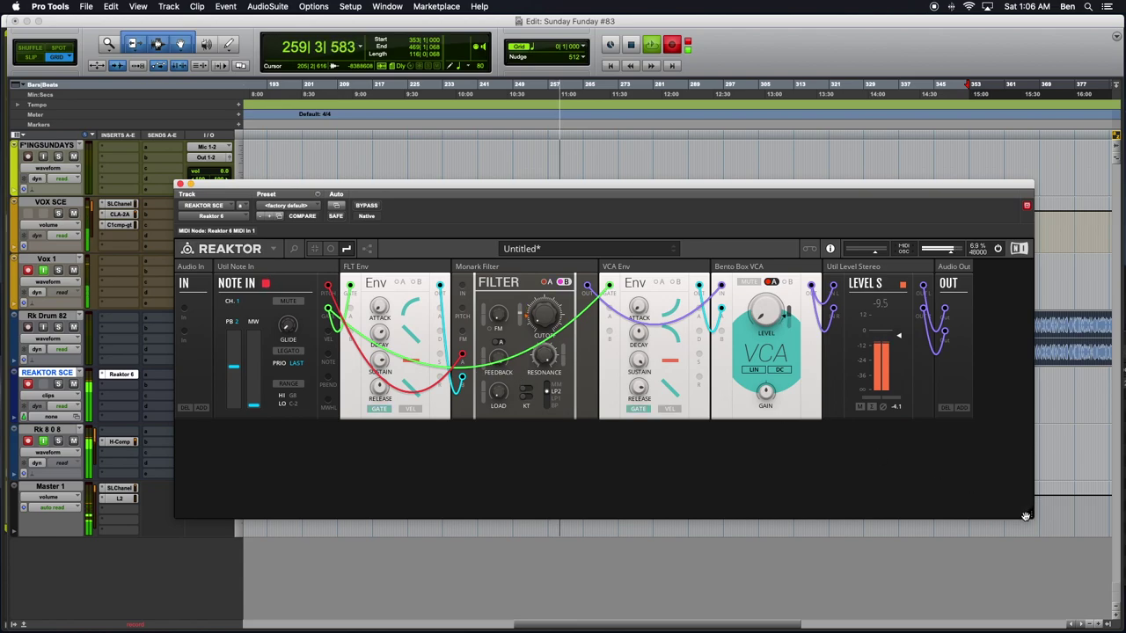
drag(1032, 515, 1017, 566)
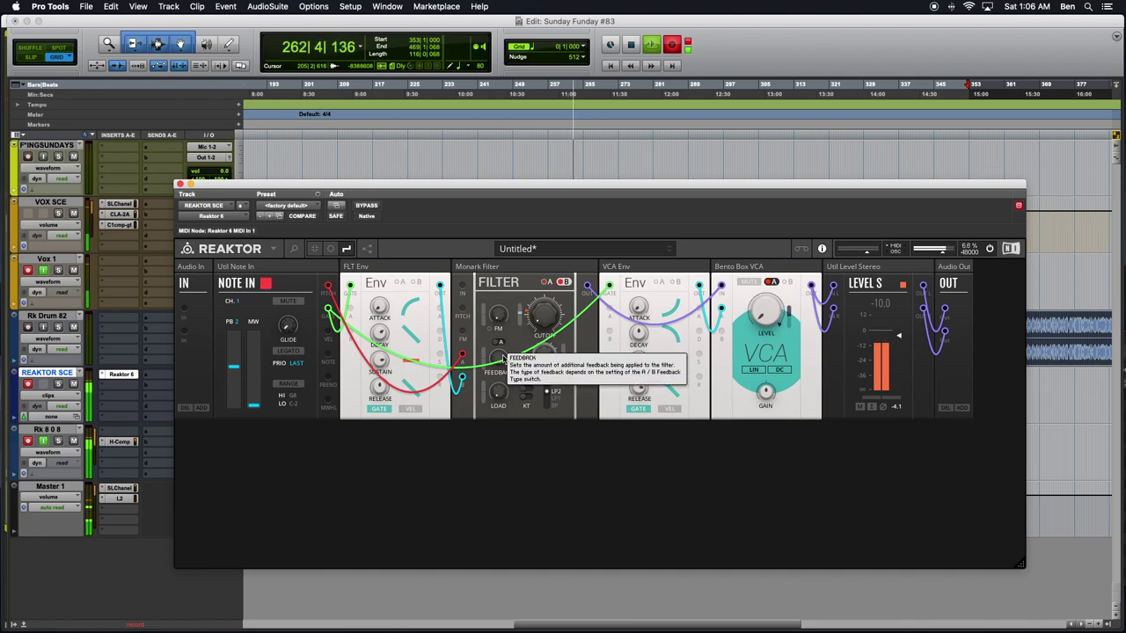
- Search the blocks for "dist" and add the Toy Box Floor Shakers Pack EFX-Multiband Distortion block to the rack
double_click(427, 490)
text(distr)
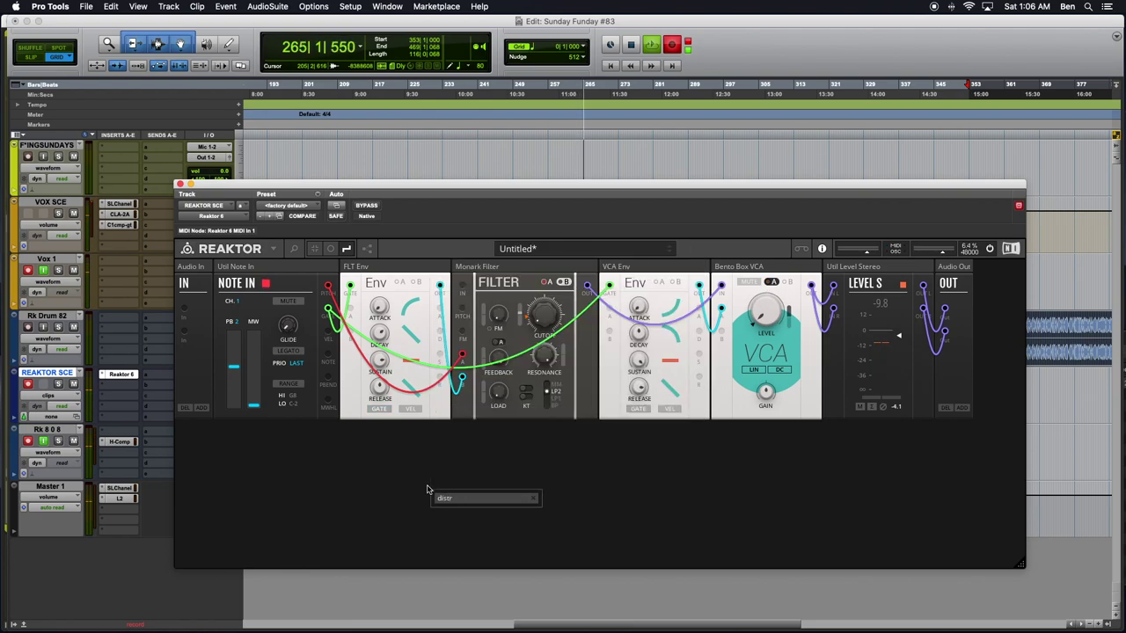
key(BackSpace)
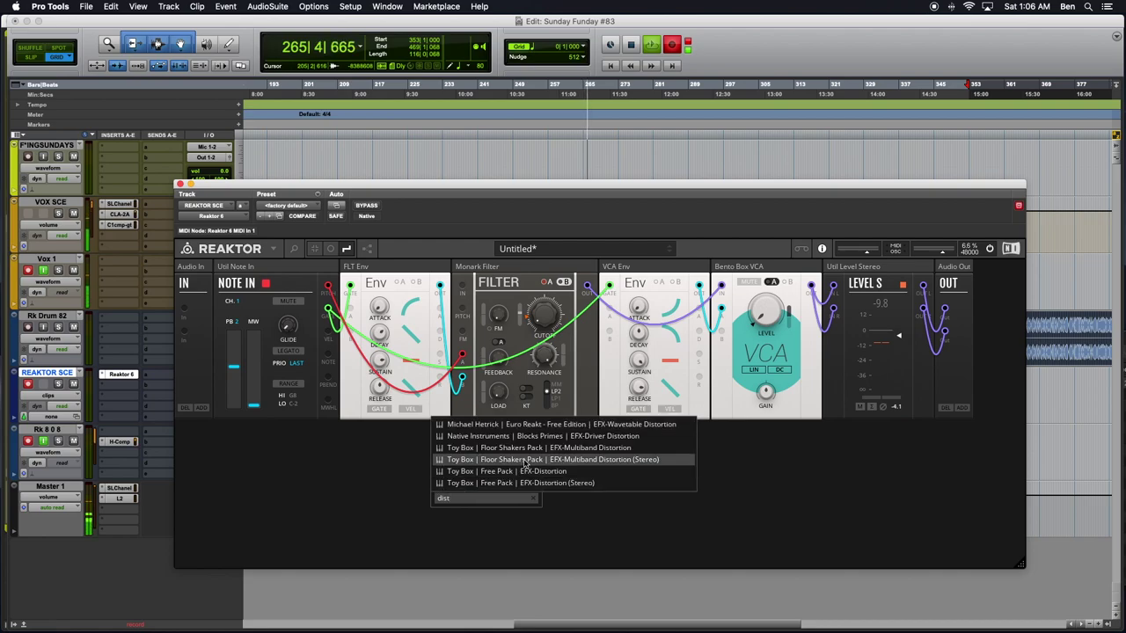
click(594, 449)
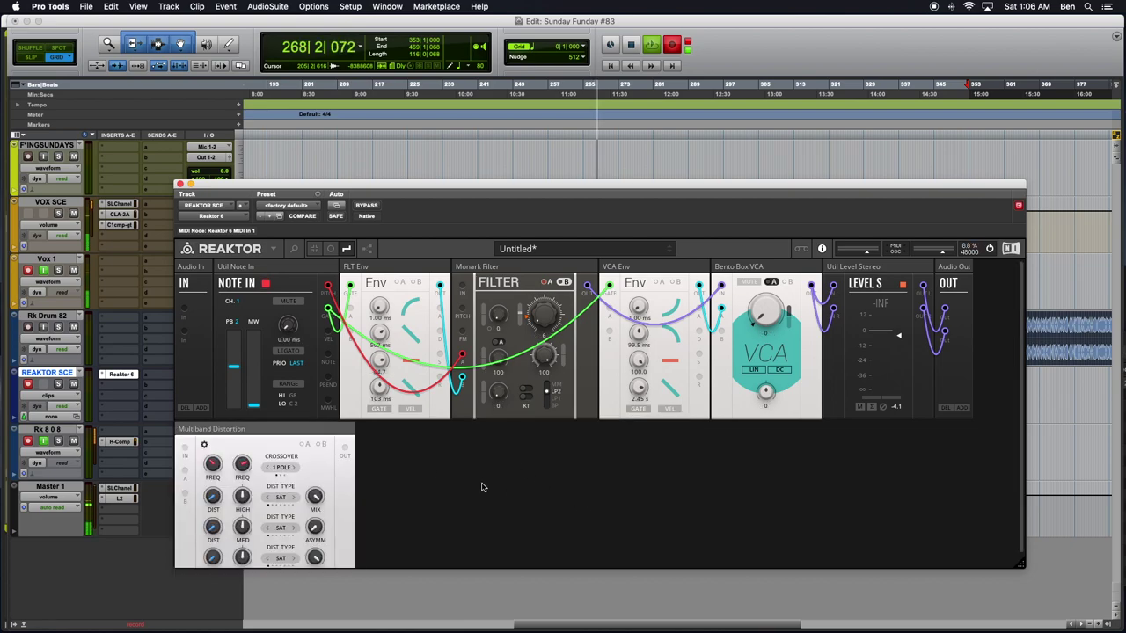
scroll(440, 471, down, 1)
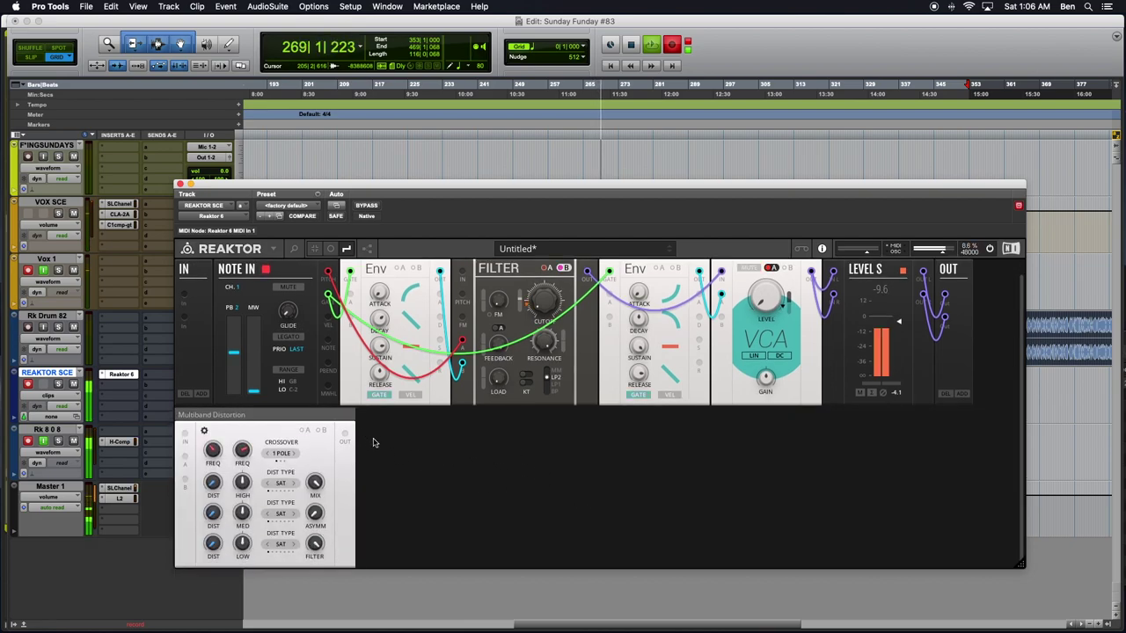
- Search for "Driver" and add the Blocks Primes EFX-Driver Distortion block beside the Multiband Distortion
double_click(532, 498)
text(Driver)
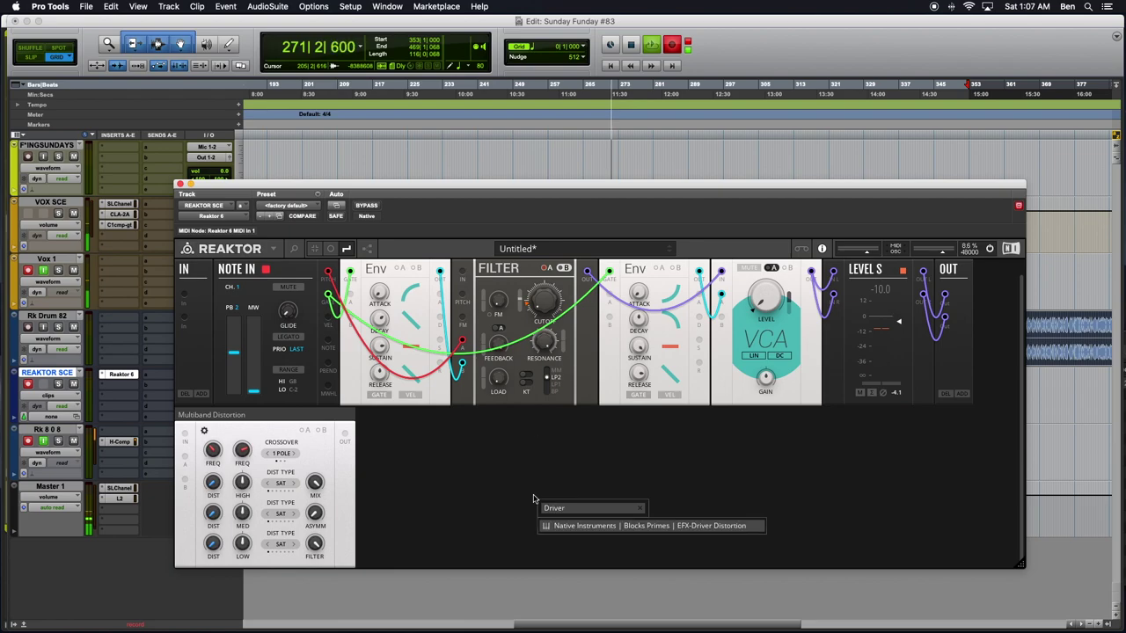
click(583, 527)
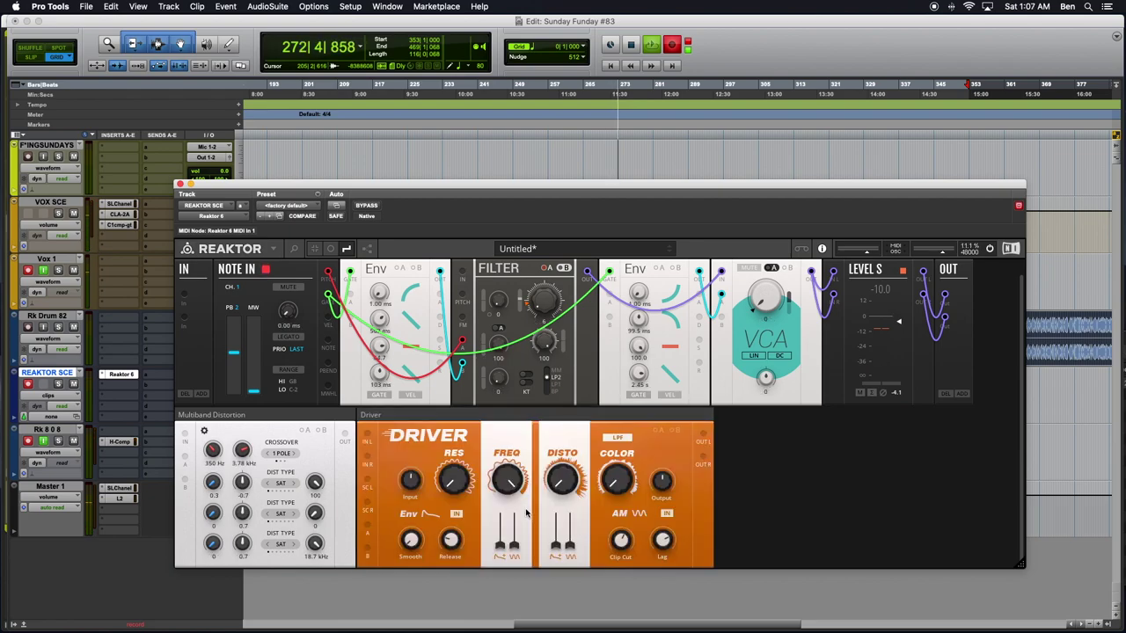
- Search for "Toy Box Mix" and add the Free Pack MIX-4 Ch Mixer (Stereo) block beside the Driver
double_click(792, 462)
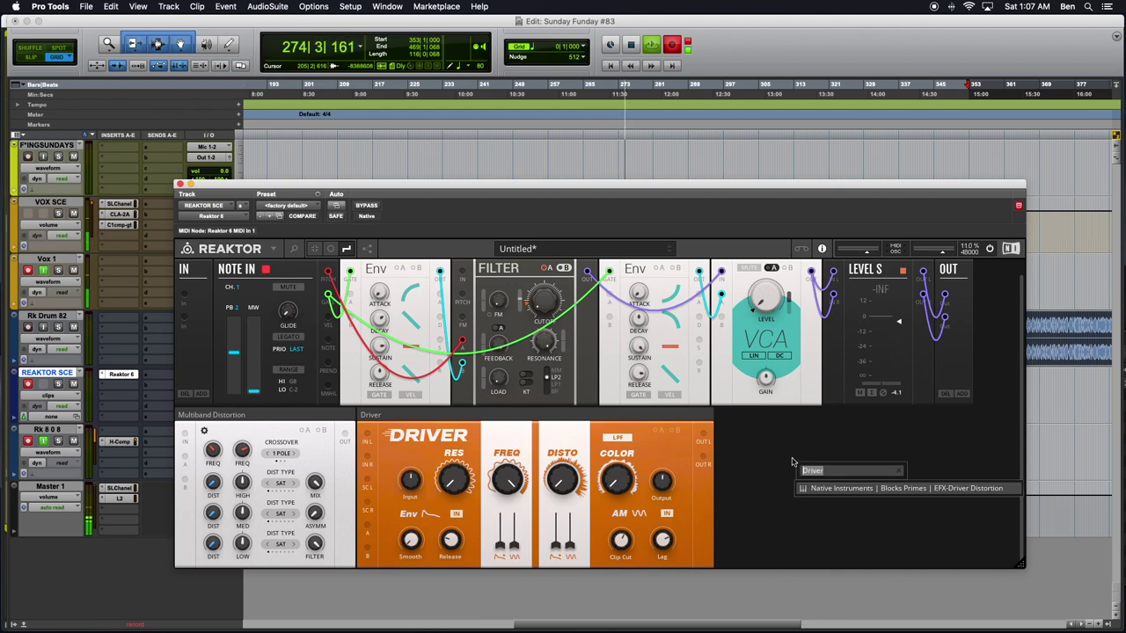
text(Toy Box)
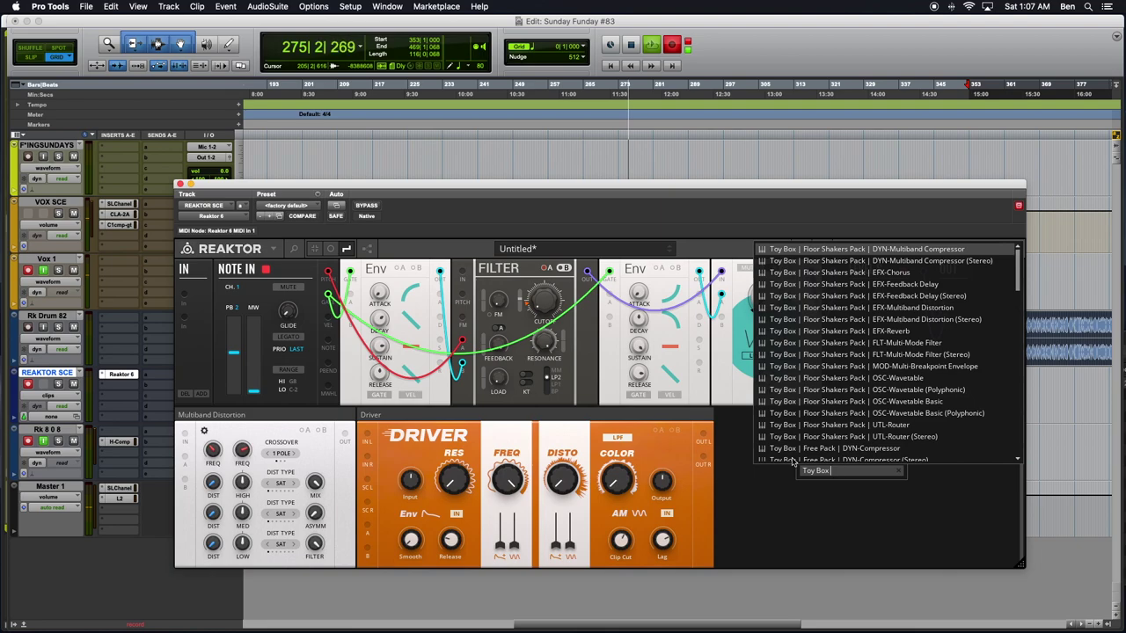
text( Mix)
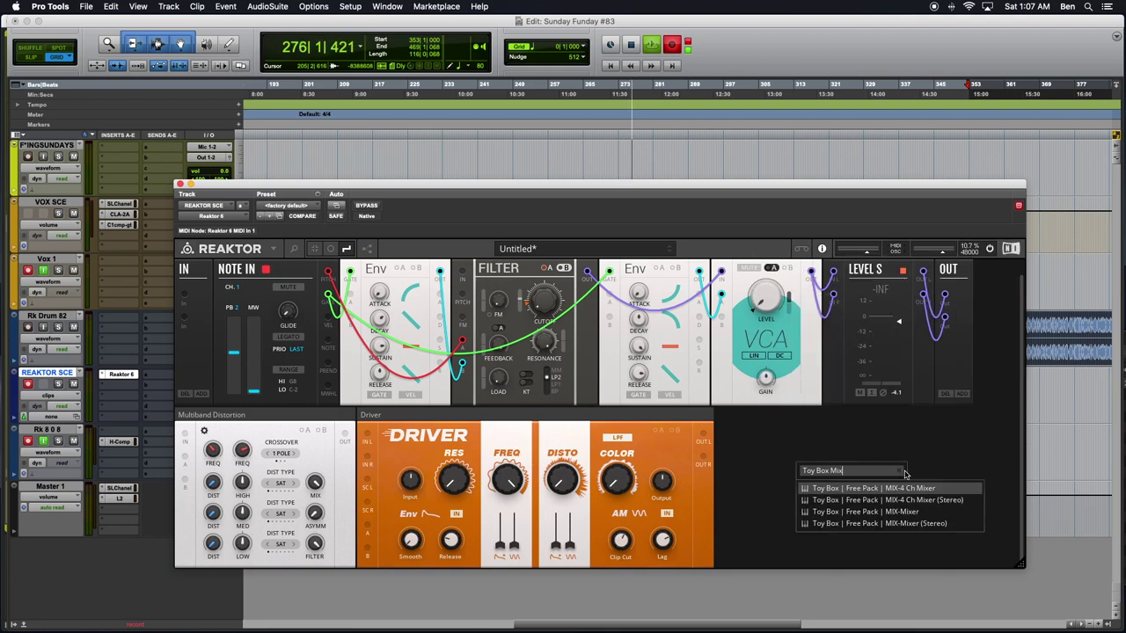
click(804, 501)
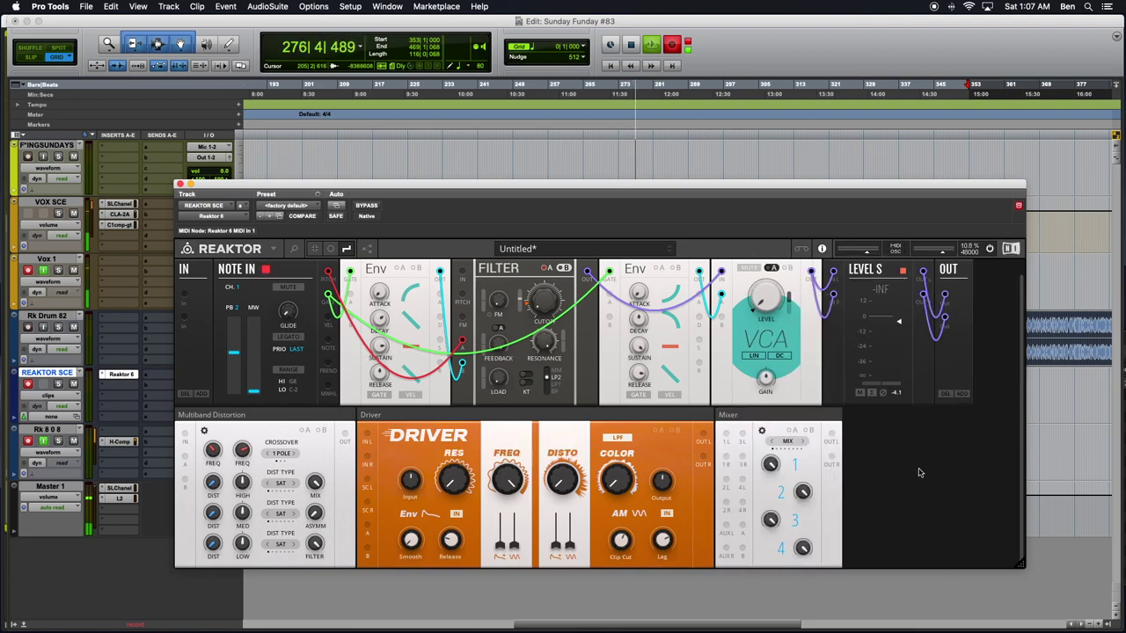
- Wire the Mixer's left output to the Level Stereo block's left input and change the wire's colour
drag(829, 437, 833, 271)
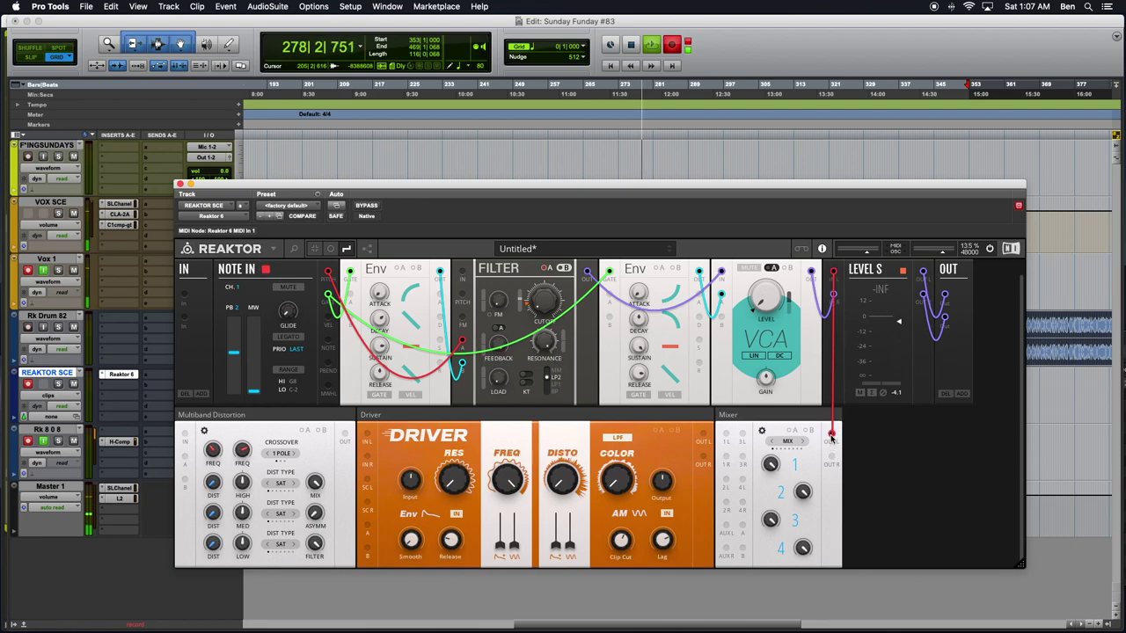
right_click(831, 268)
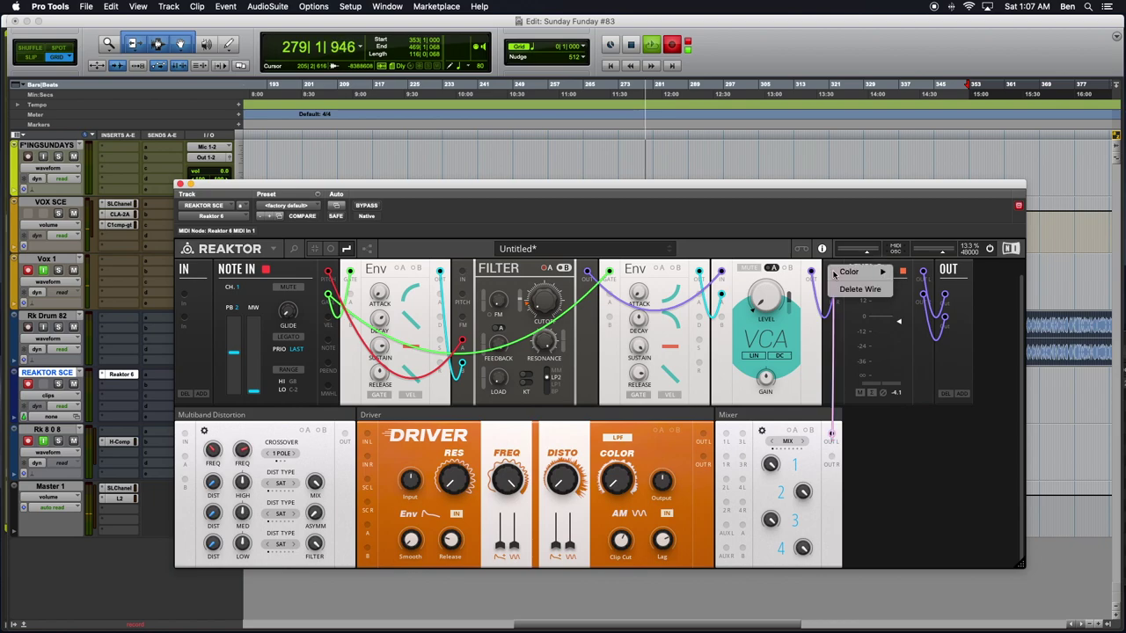
mouse_move(852, 272)
click(916, 346)
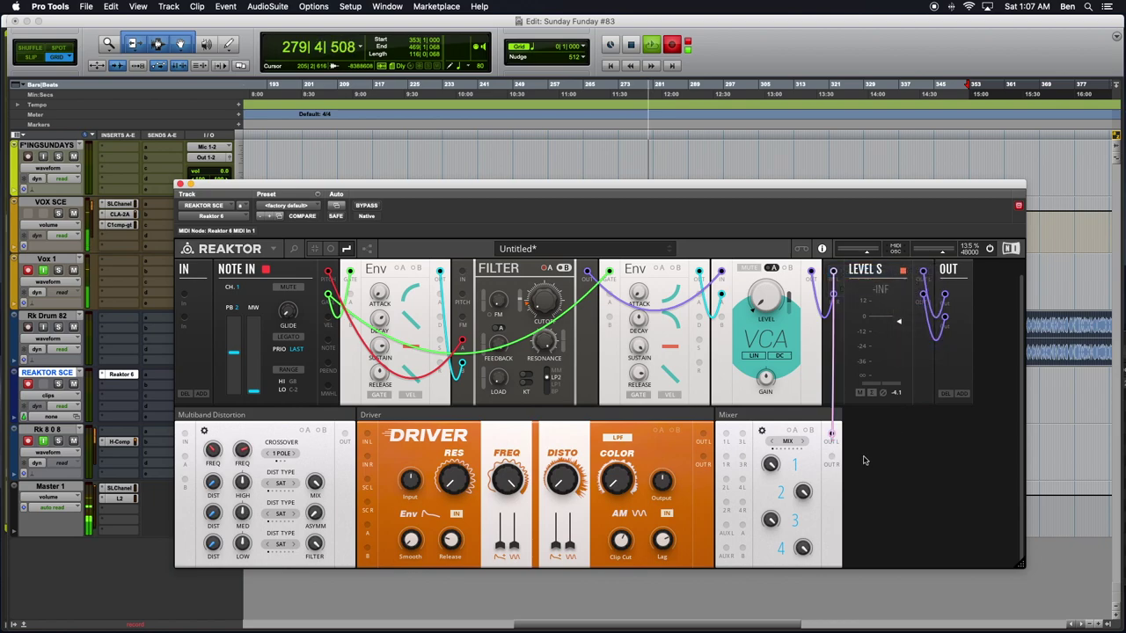
- Wire the Mixer's right output to the Level Stereo's right input and the VCA output to Mixer inputs 1 L and 1 R
drag(835, 299, 831, 462)
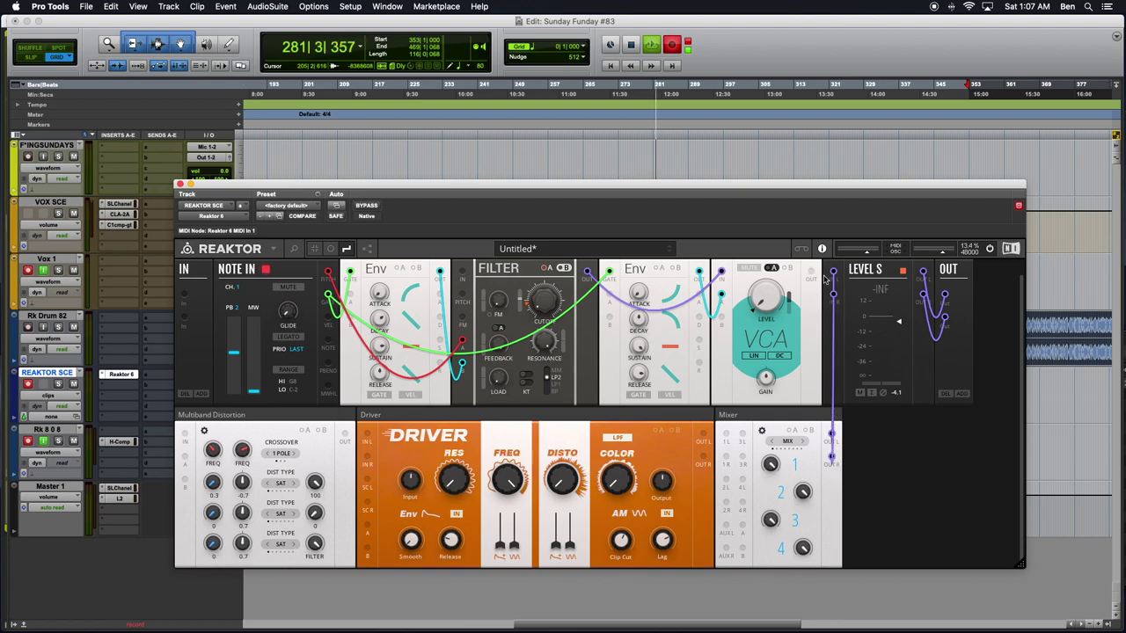
drag(726, 444, 725, 435)
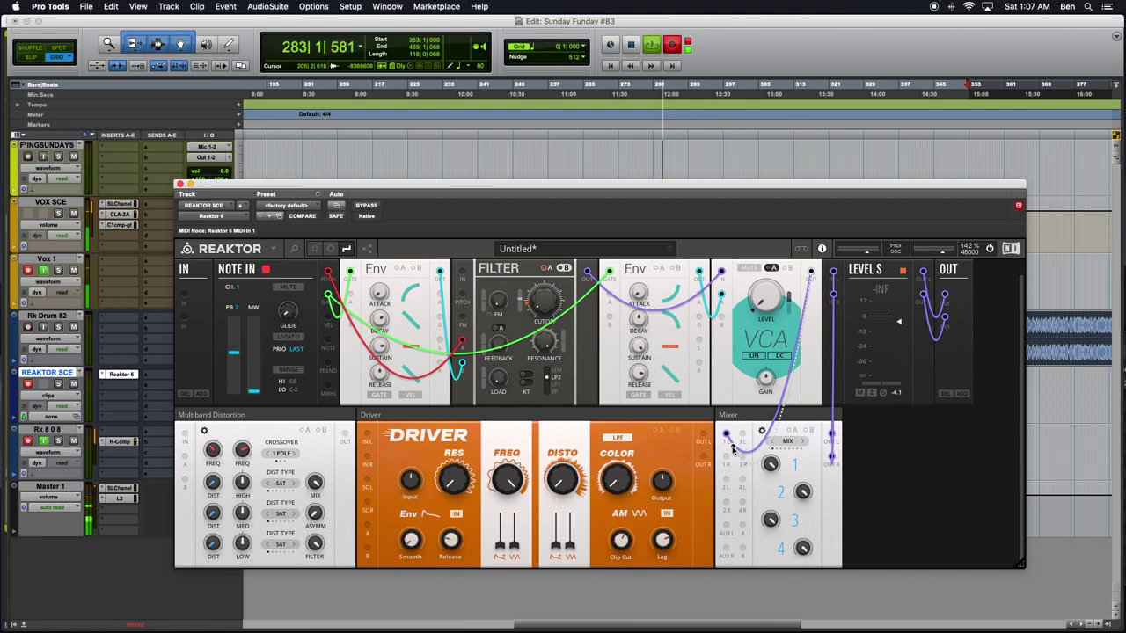
drag(809, 273, 727, 456)
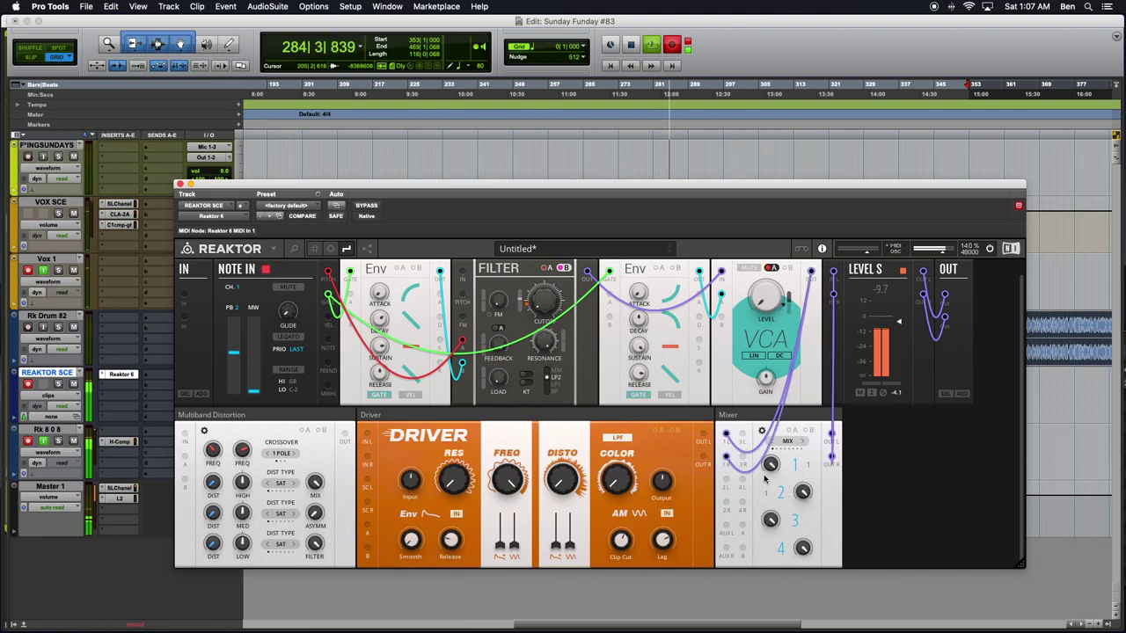
drag(770, 463, 770, 533)
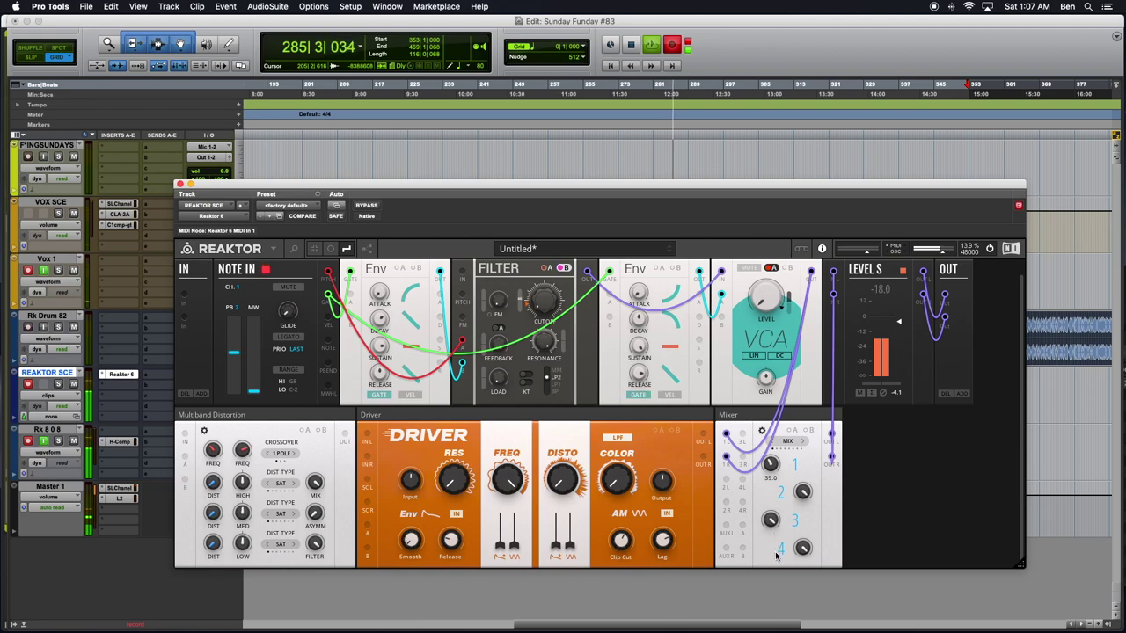
drag(770, 460, 771, 458)
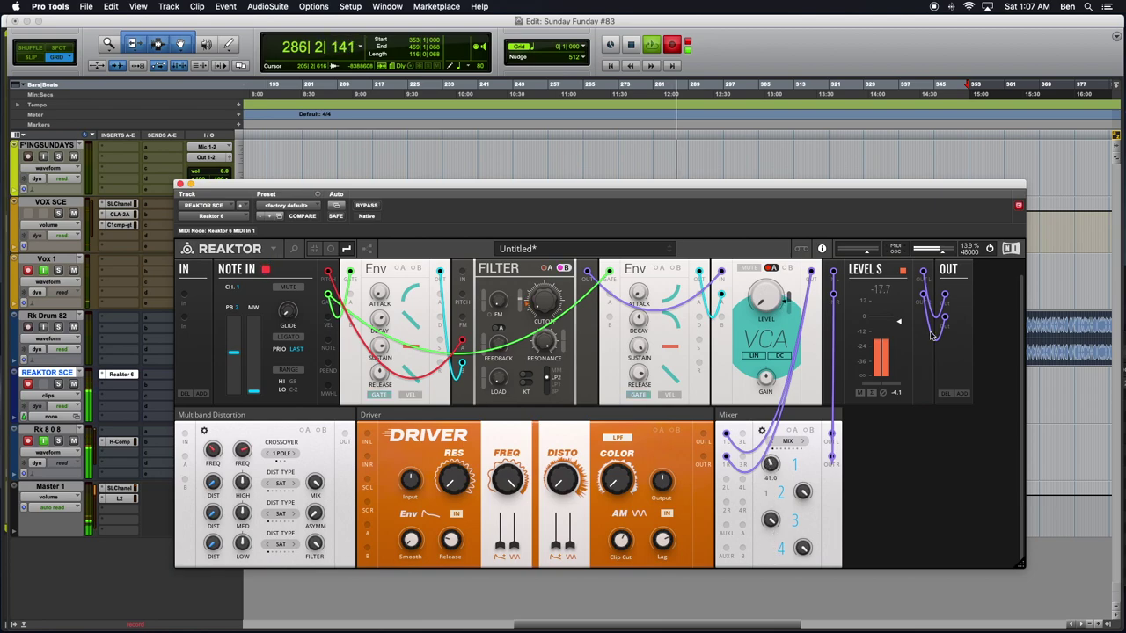
- Move the Mixer between the VCA Env and the VCA, and move the FLT Env in front of the Multiband Distortion
drag(816, 415, 813, 264)
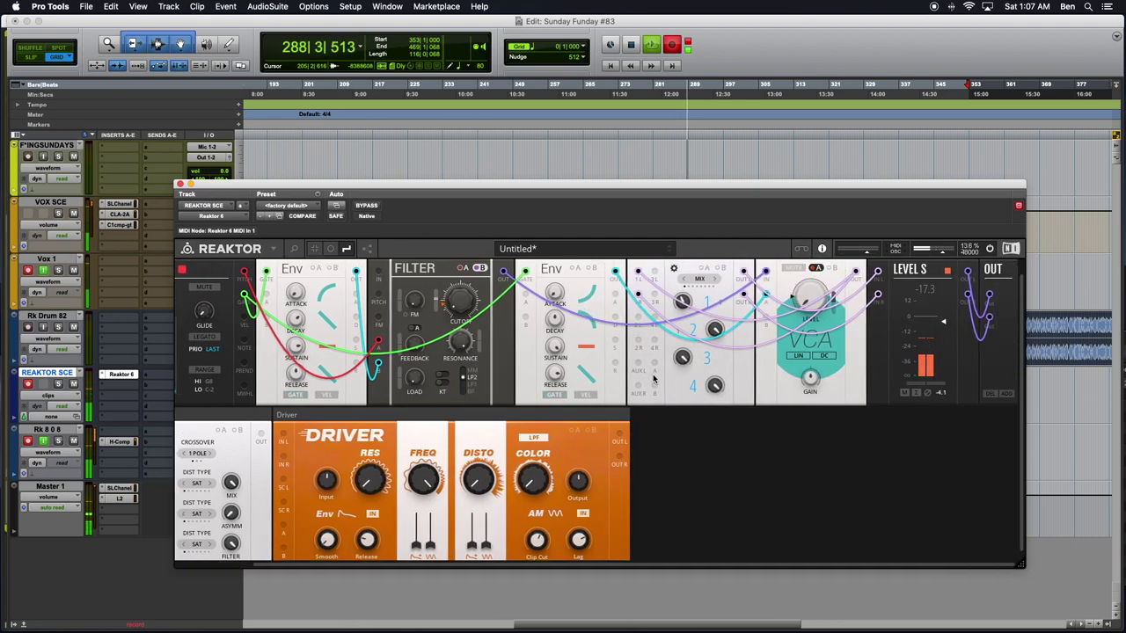
scroll(440, 291, left, 3)
scroll(422, 281, up, 1)
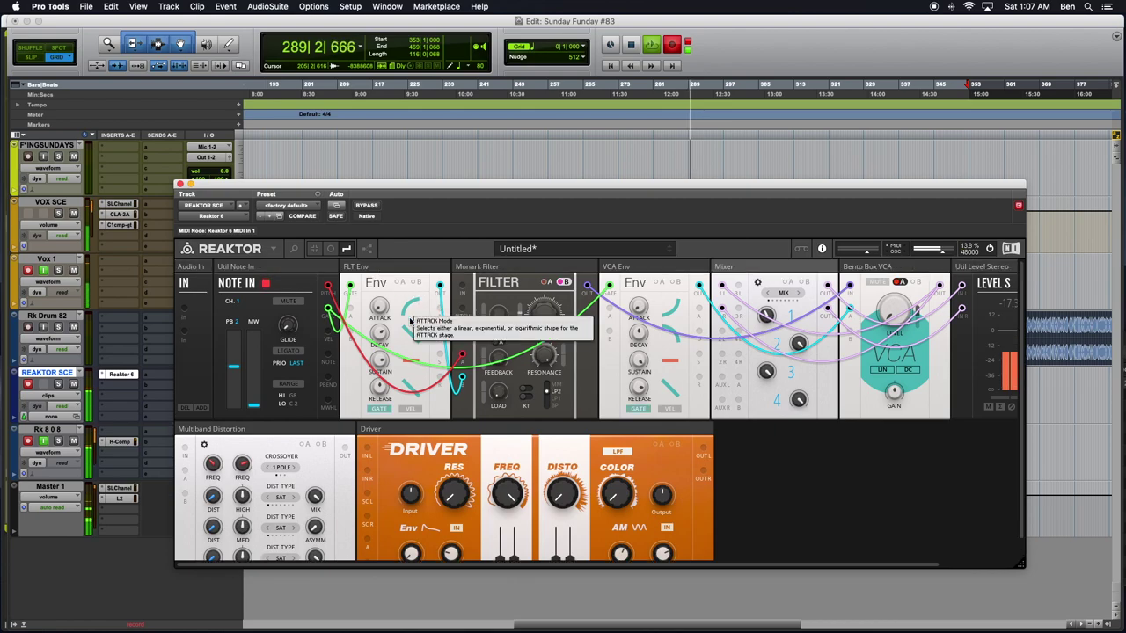
drag(407, 266, 240, 429)
scroll(396, 280, down, 1)
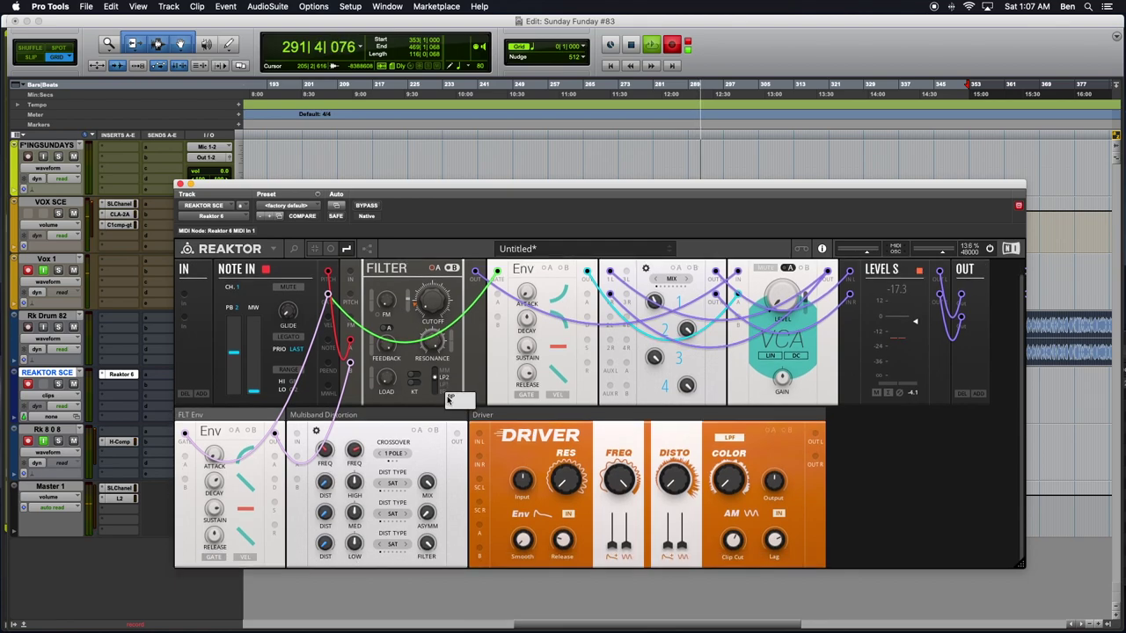
scroll(442, 397, up, 1)
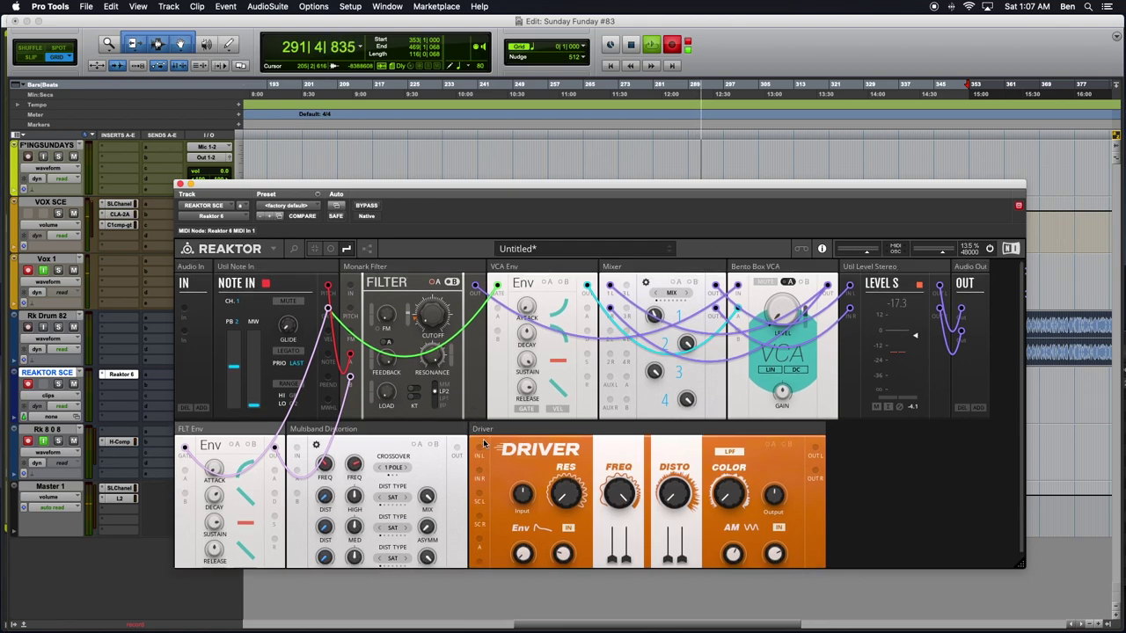
click(197, 268)
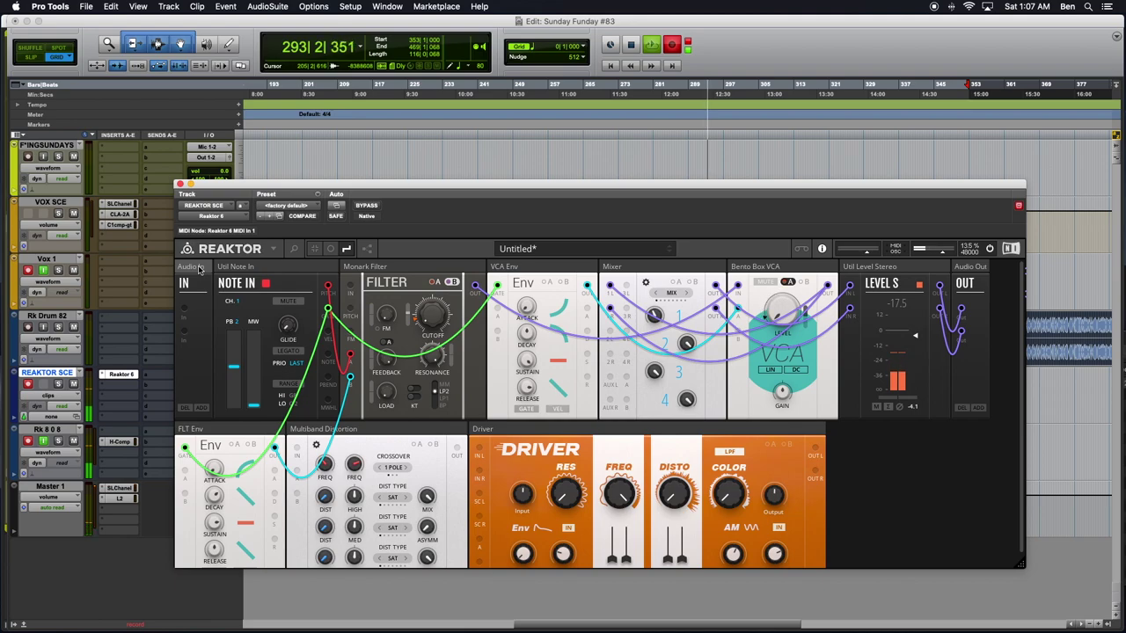
right_click(188, 268)
click(187, 268)
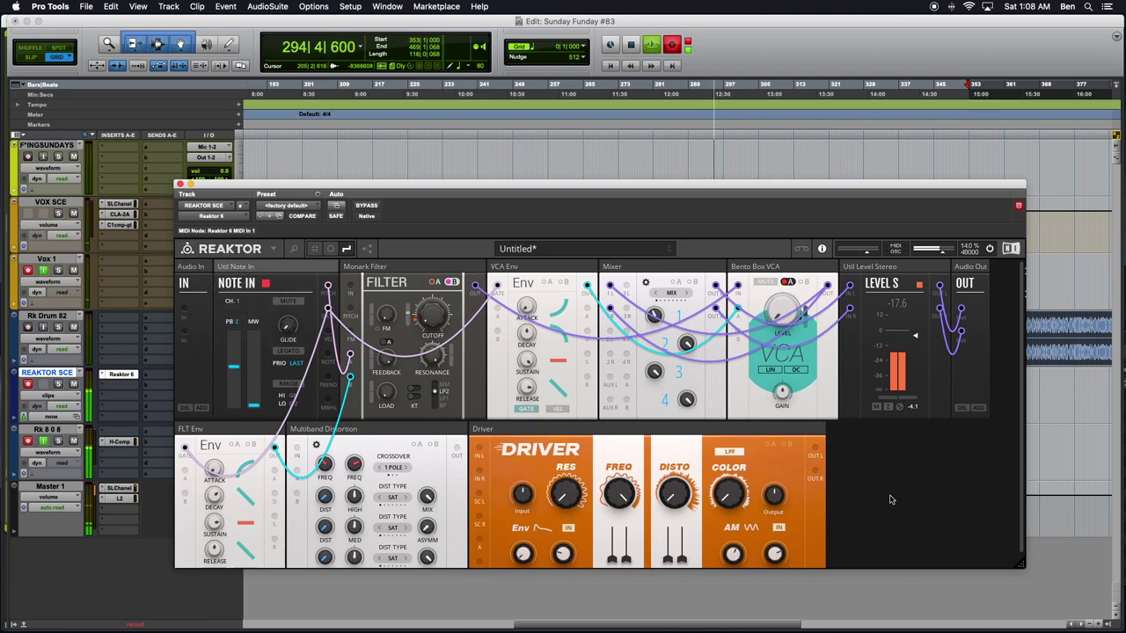
click(451, 416)
scroll(741, 303, down, 1)
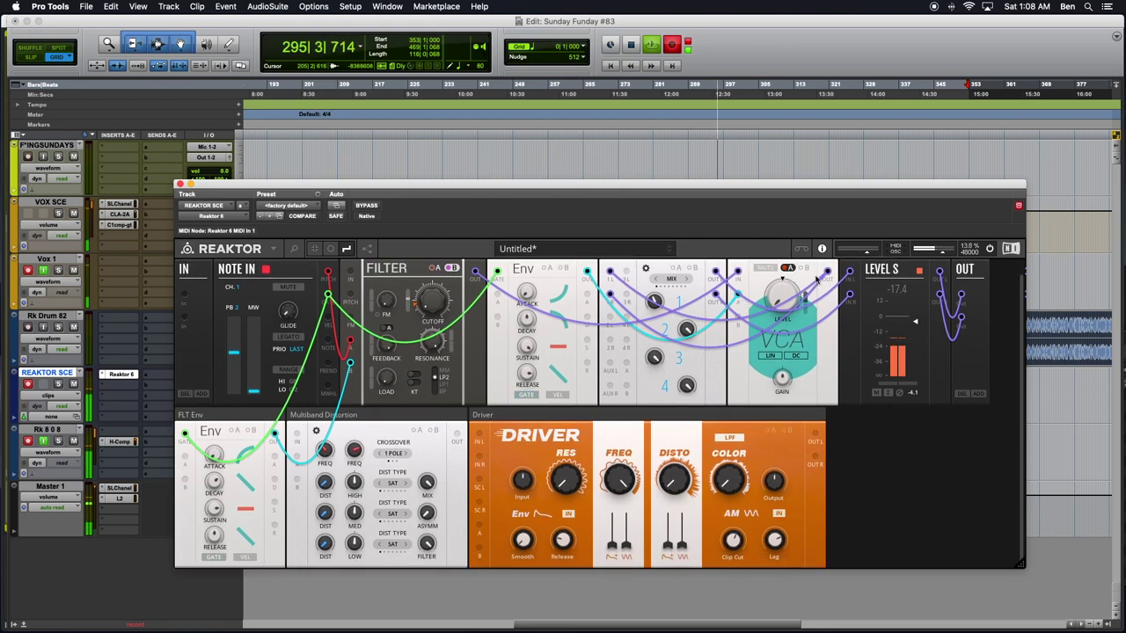
- Wire the VCA output to the Multiband Distortion input and the Multiband Distortion output to Mixer inputs 2 L and 2 R
drag(800, 289, 299, 435)
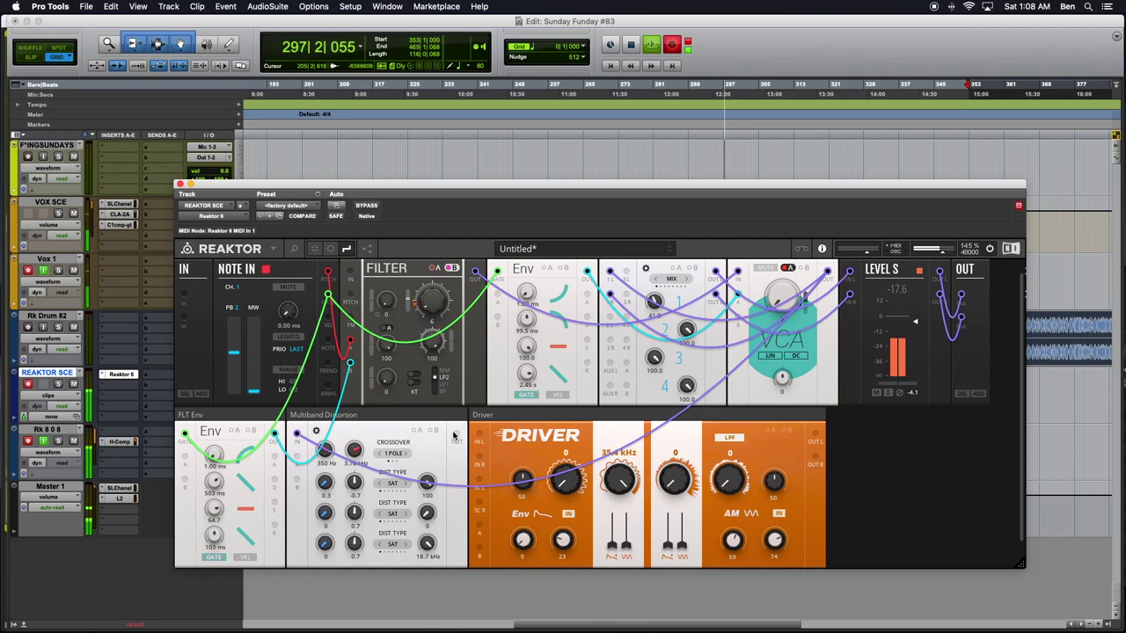
drag(457, 434, 610, 335)
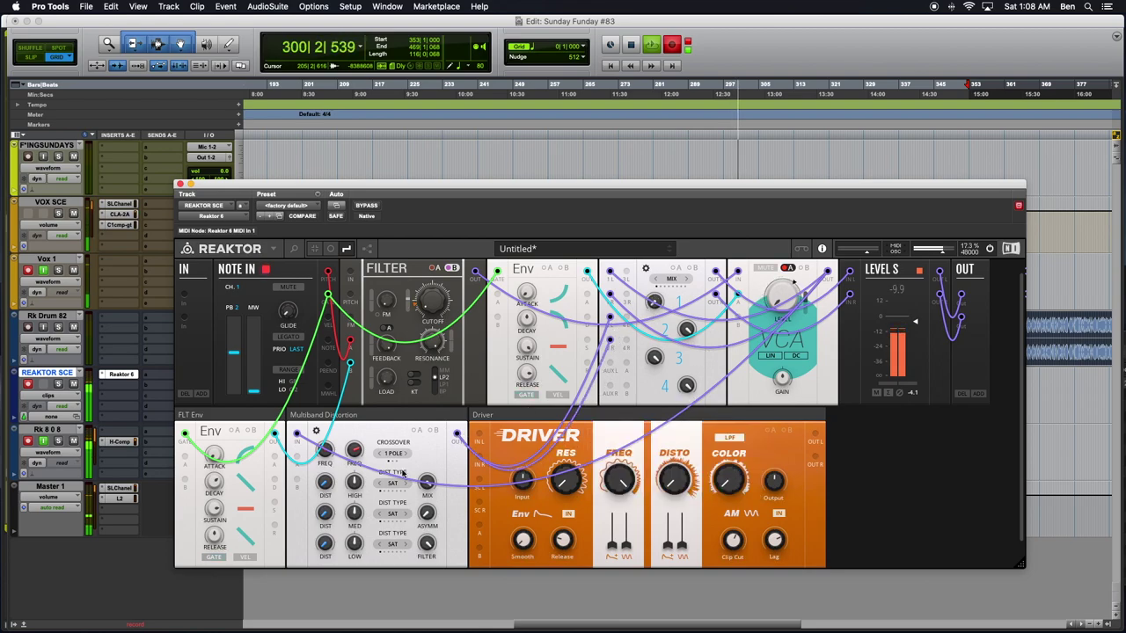
- Raise the Multiband Distortion's DIST amounts to about 20 for the low band, 62.1 for the mid band and 41.4 for the high band
scroll(403, 472, down, 2)
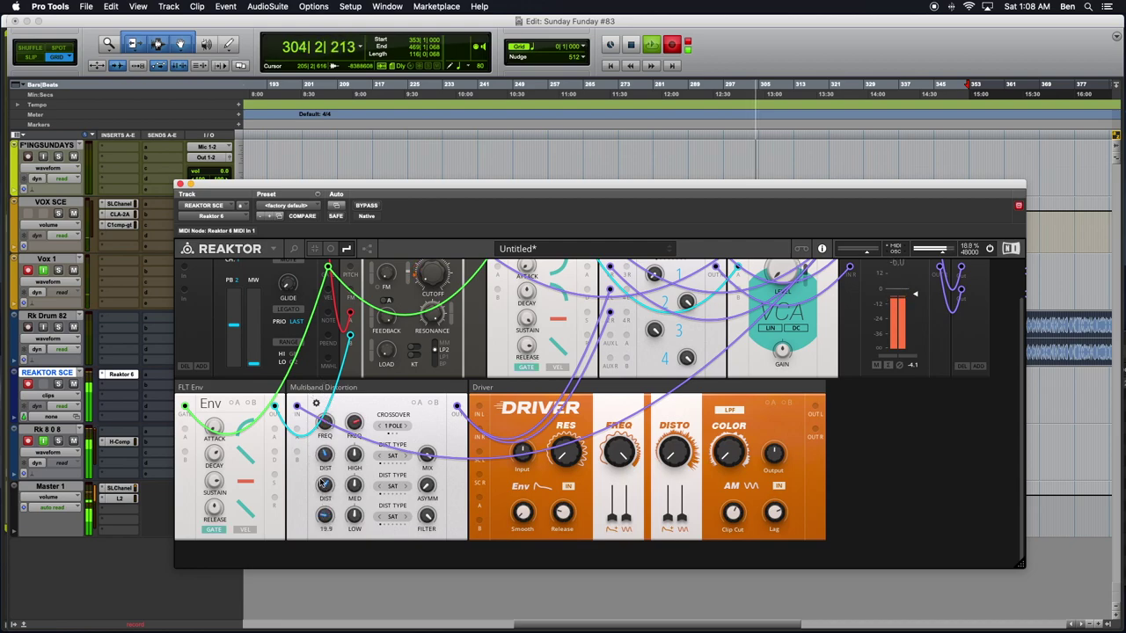
drag(321, 495, 321, 497)
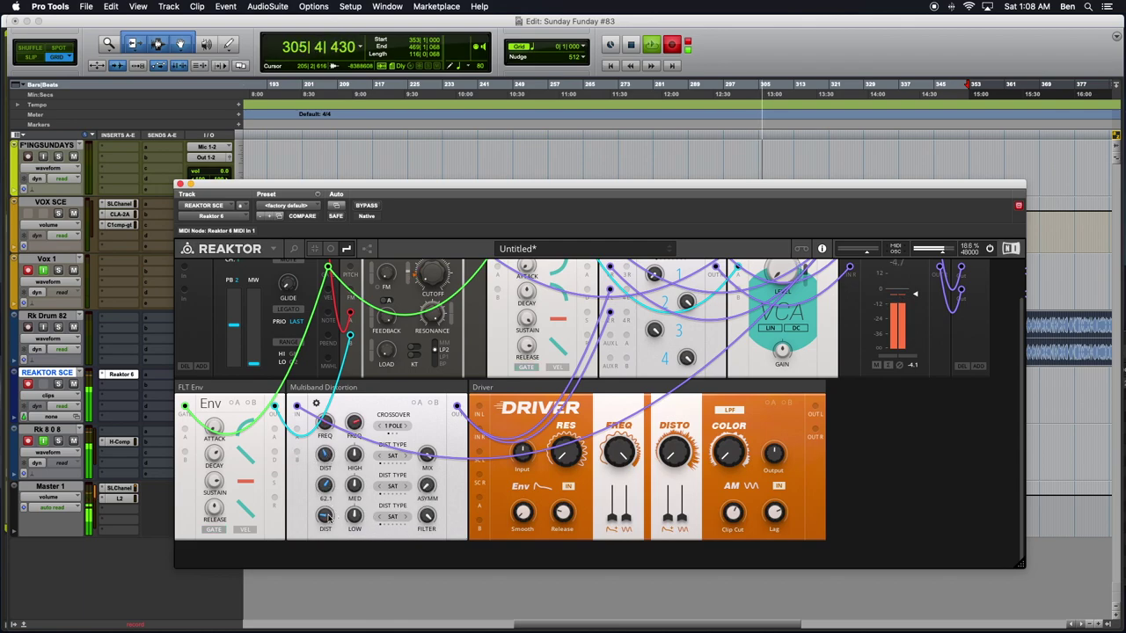
drag(324, 472, 324, 457)
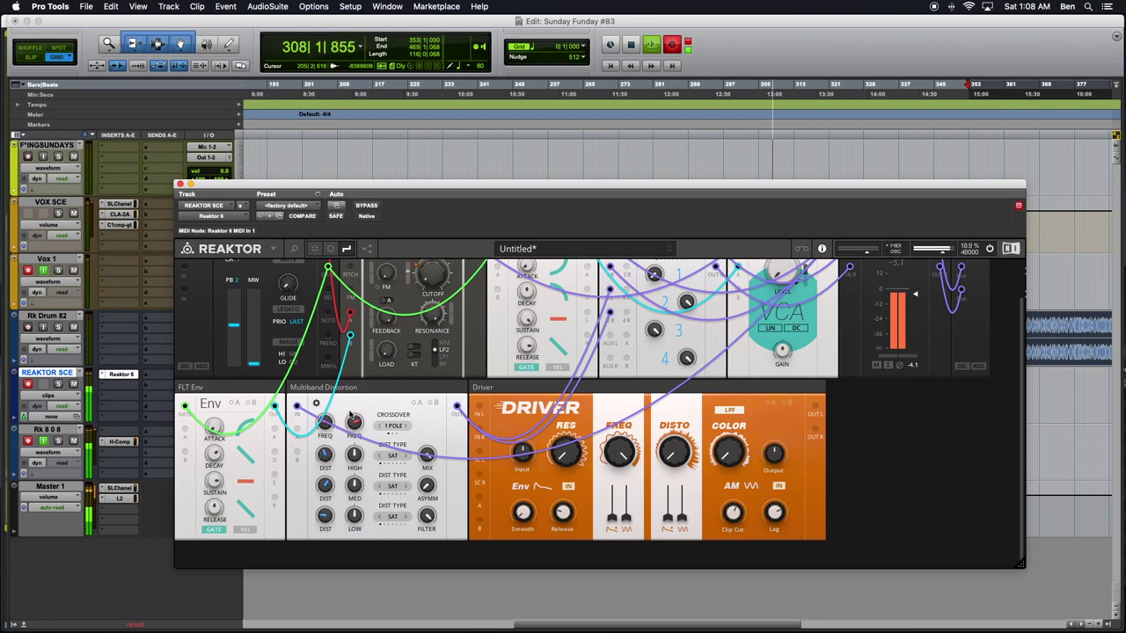
- Try the CLIP distortion type on the Multiband Distortion's low band and return it to SAT
click(399, 518)
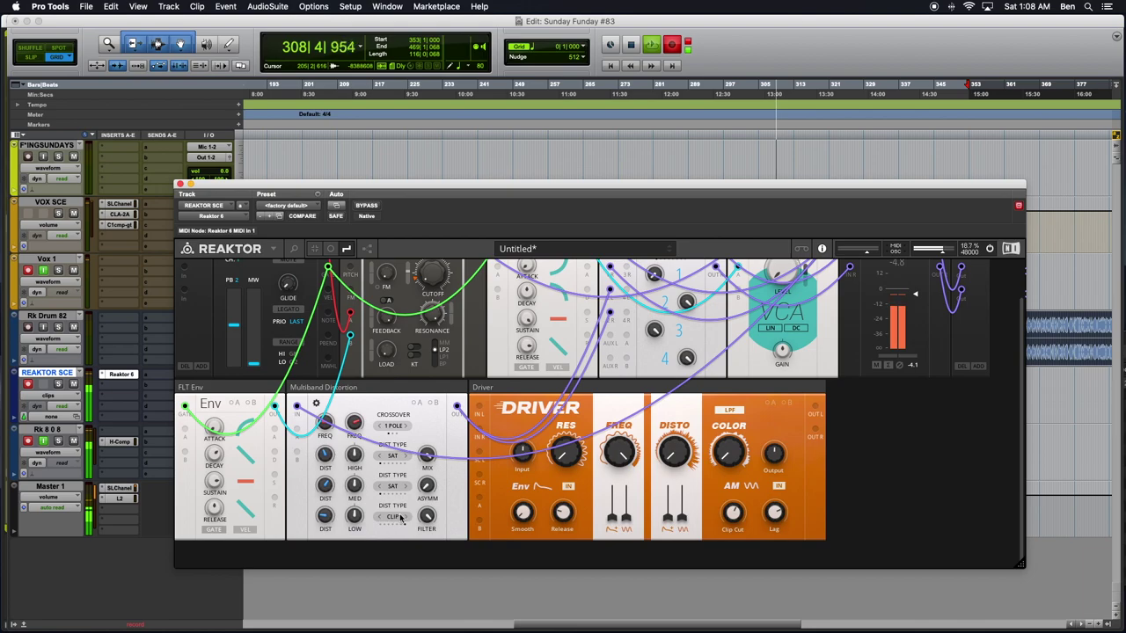
click(406, 517)
click(385, 518)
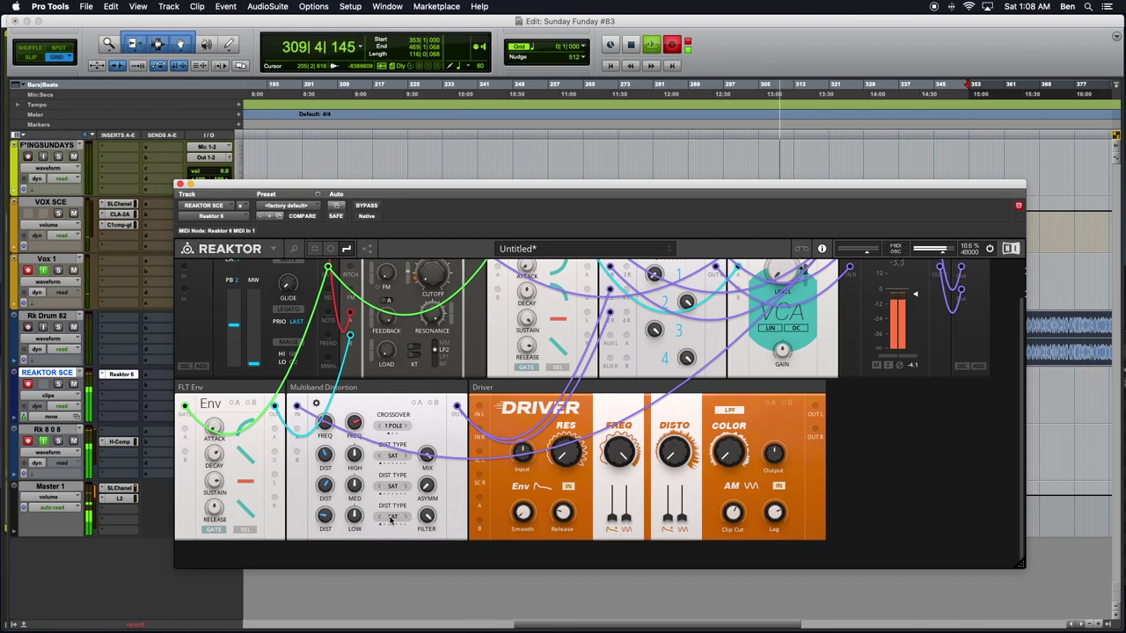
- Adjust the Multiband Distortion's low band, with DIST at 21.8 and a new output level, and sweep its filter
drag(321, 528, 349, 573)
drag(355, 514, 355, 558)
drag(350, 499, 351, 504)
drag(426, 516, 424, 483)
drag(419, 567, 422, 433)
- Try other distortion types on the Multiband Distortion's low band, including KINKY and SN X10
click(405, 517)
click(406, 517)
click(407, 518)
click(380, 519)
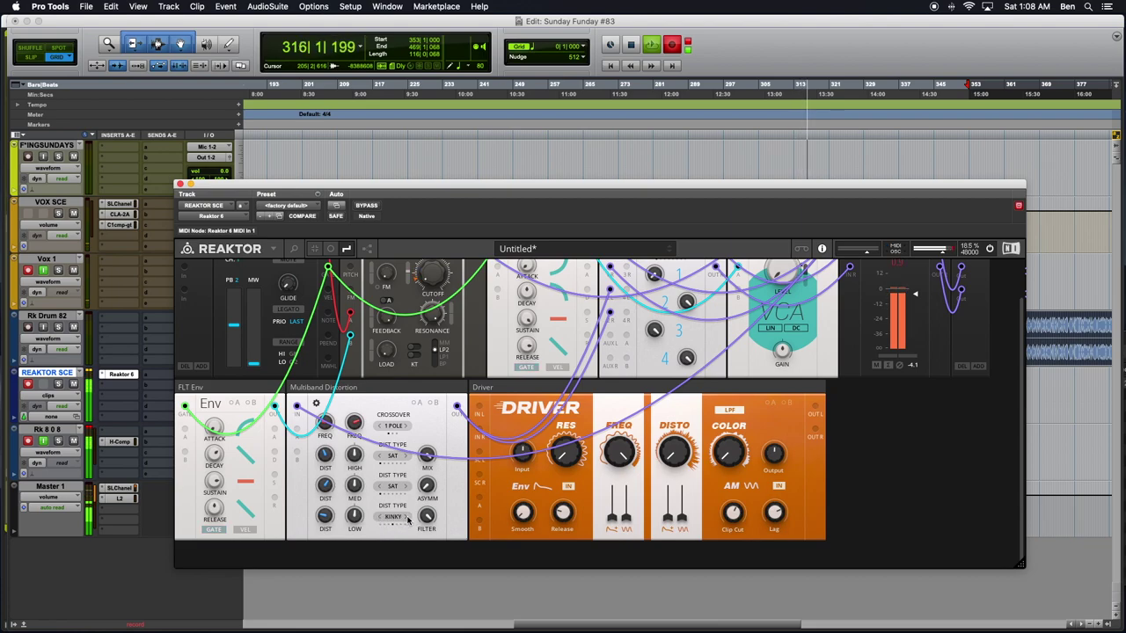
- Compare mid-band distortion types, settling on DRIVE for the mid band and SAT for the low band
click(404, 491)
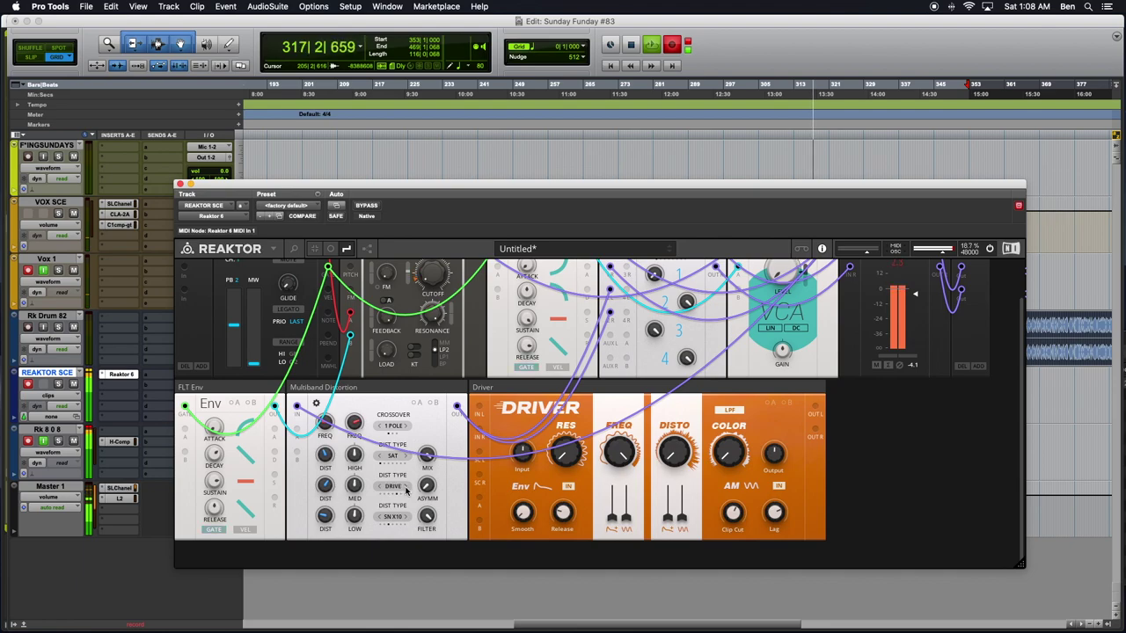
click(405, 489)
drag(426, 534, 419, 500)
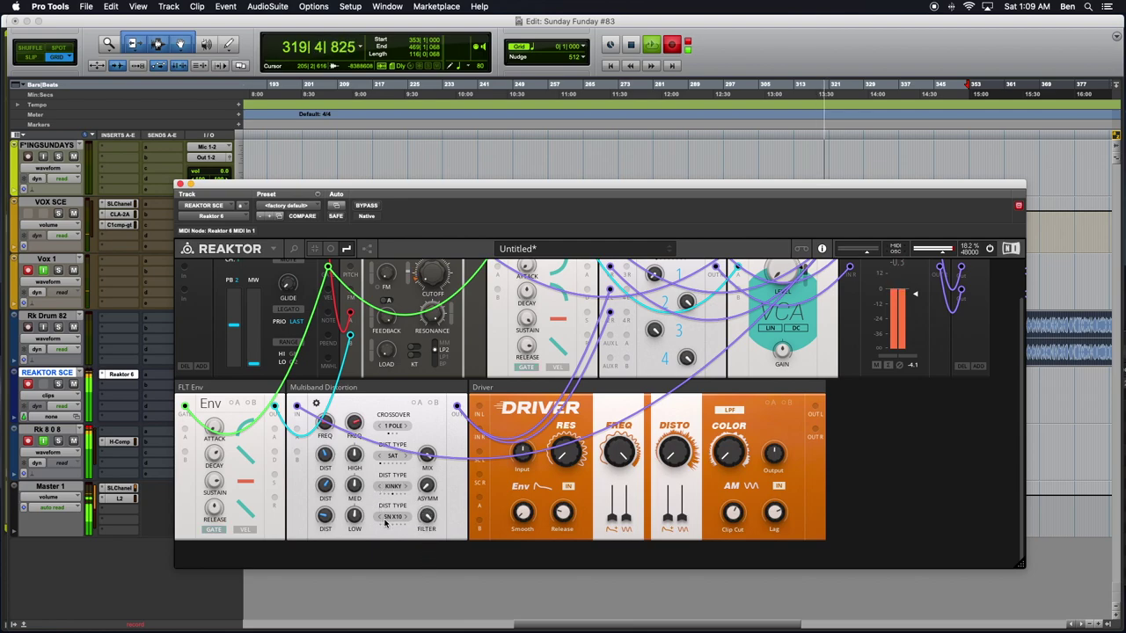
click(389, 519)
click(388, 519)
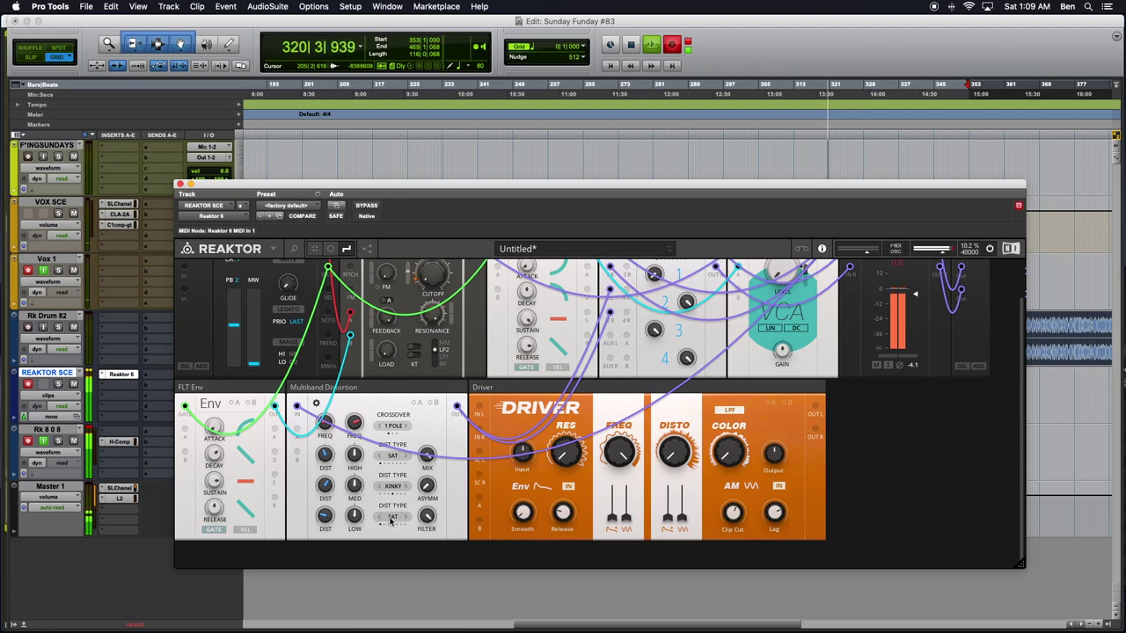
click(395, 486)
click(380, 488)
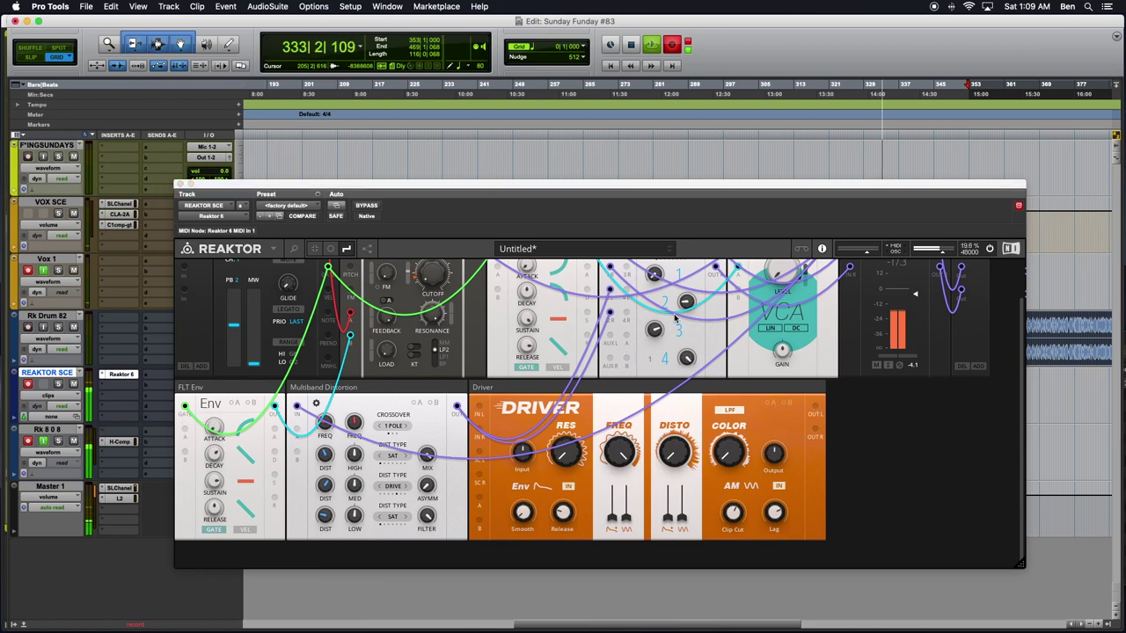
click(649, 276)
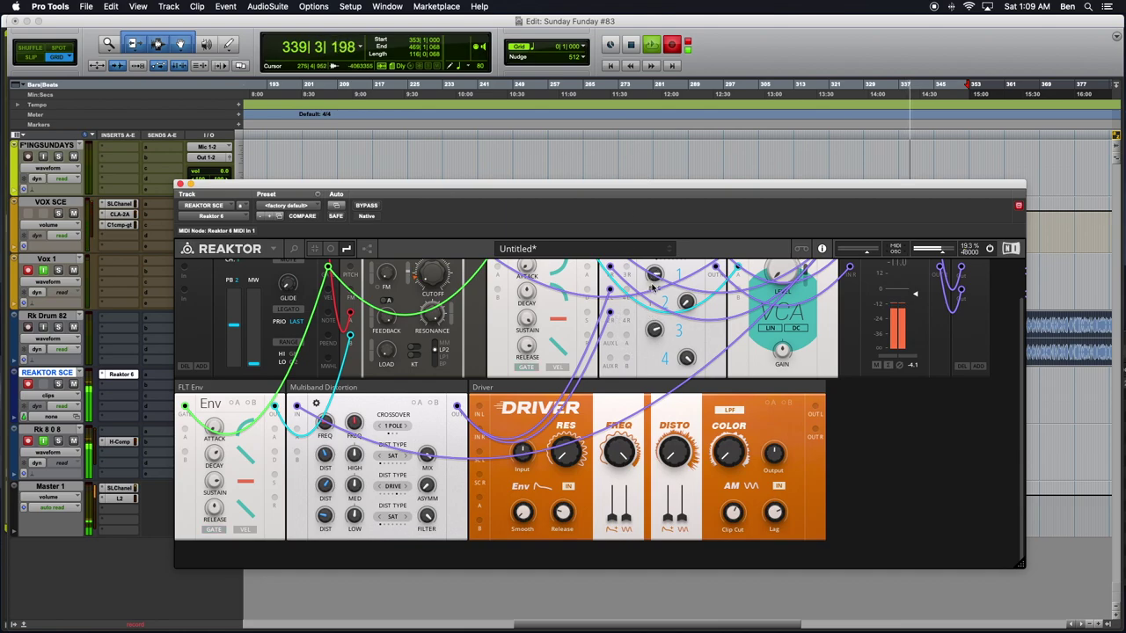
- Wire the VCA output to the Driver's left and right inputs and the Driver's outputs to Mixer inputs 3 L and 3 R
drag(801, 190, 808, 160)
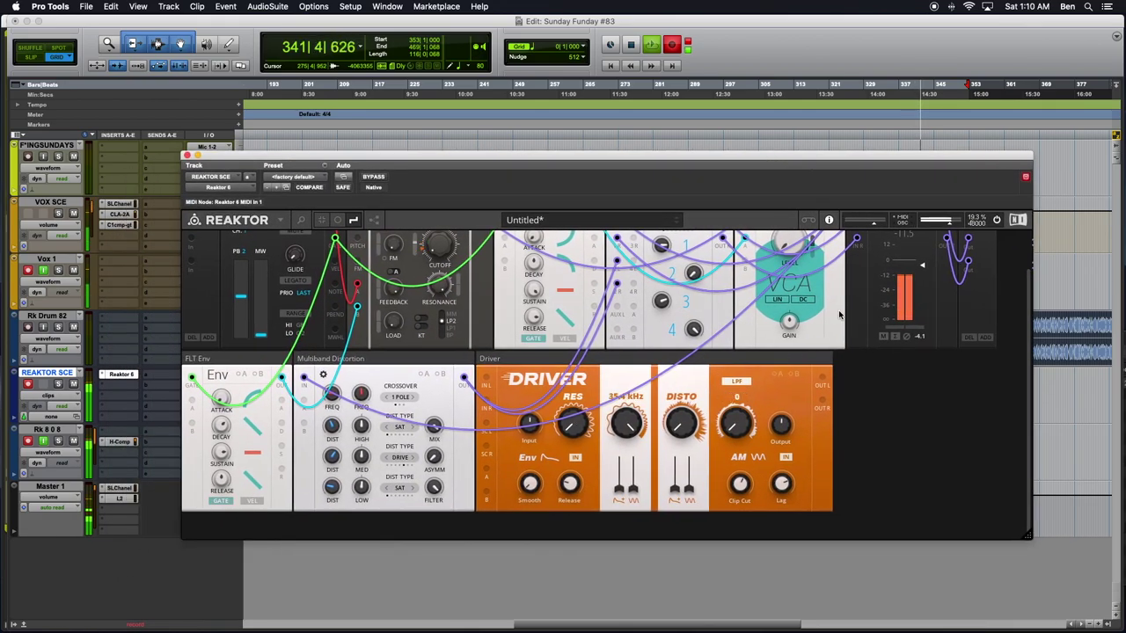
scroll(827, 378, up, 2)
drag(835, 250, 485, 417)
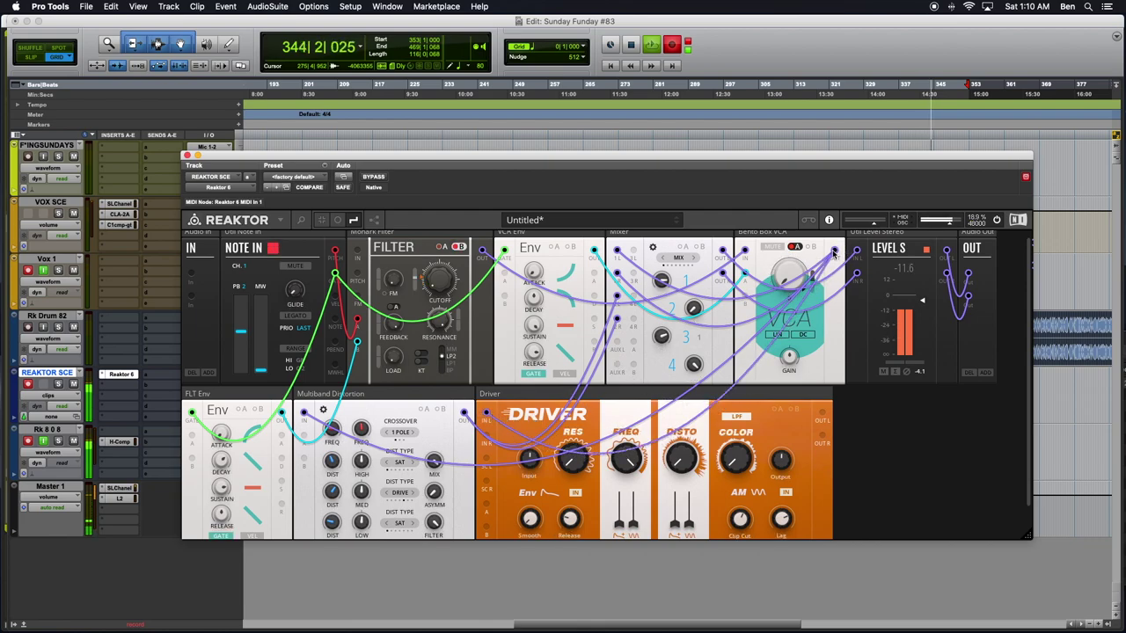
drag(819, 267, 486, 435)
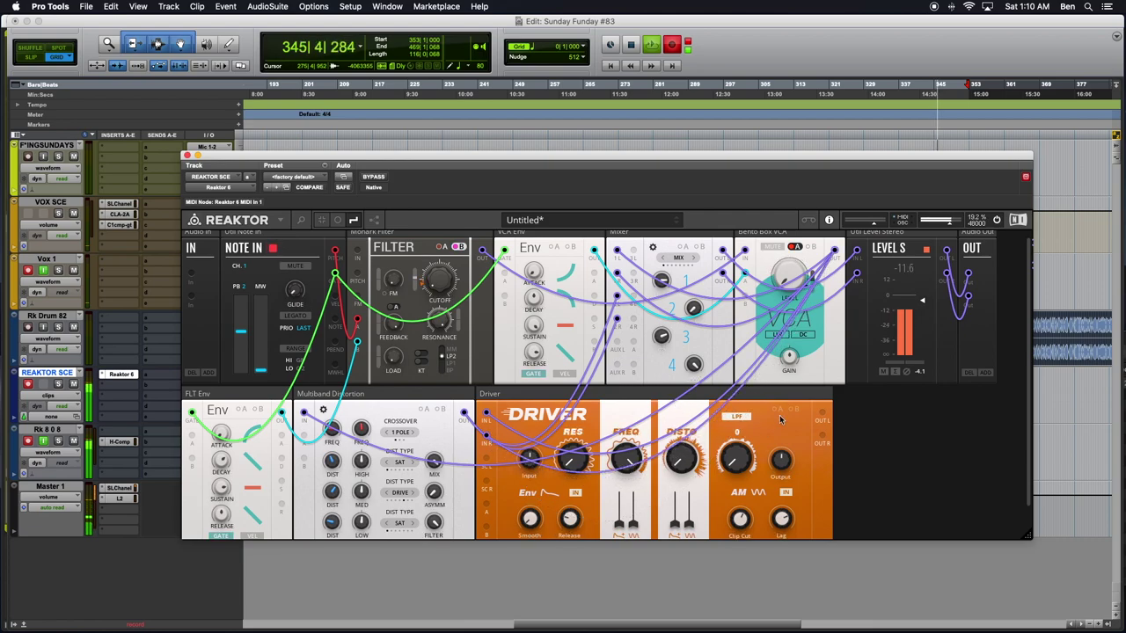
drag(821, 412, 617, 252)
drag(822, 436, 632, 264)
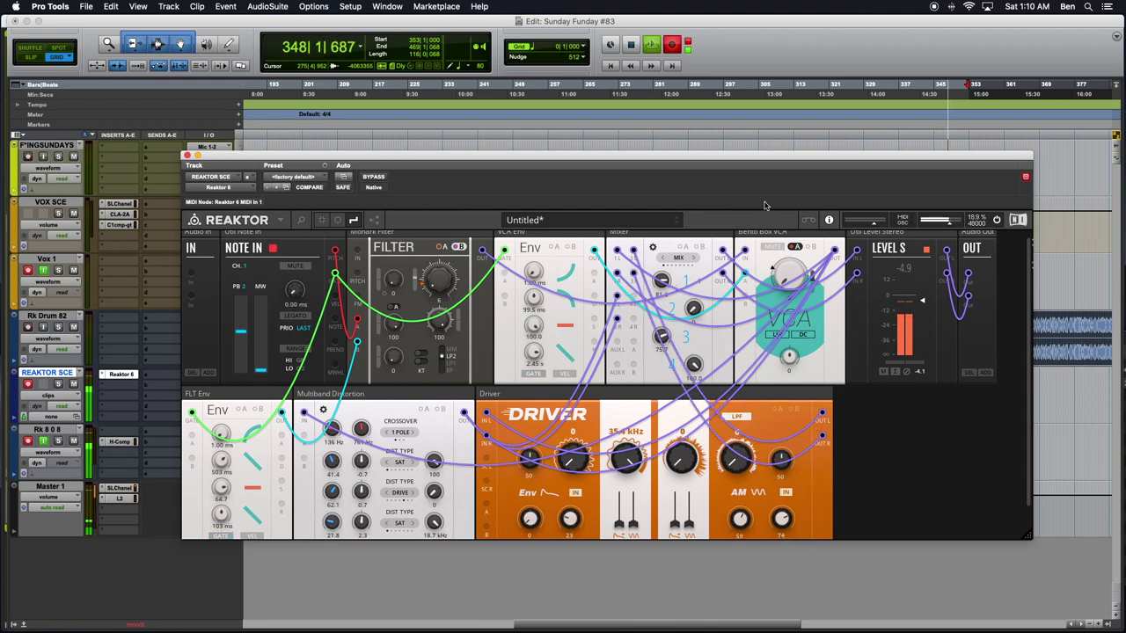
- Move the Rk Drum 82 clip to start at bar 425, and reposition the Reaktor window and make it taller
drag(758, 160, 663, 436)
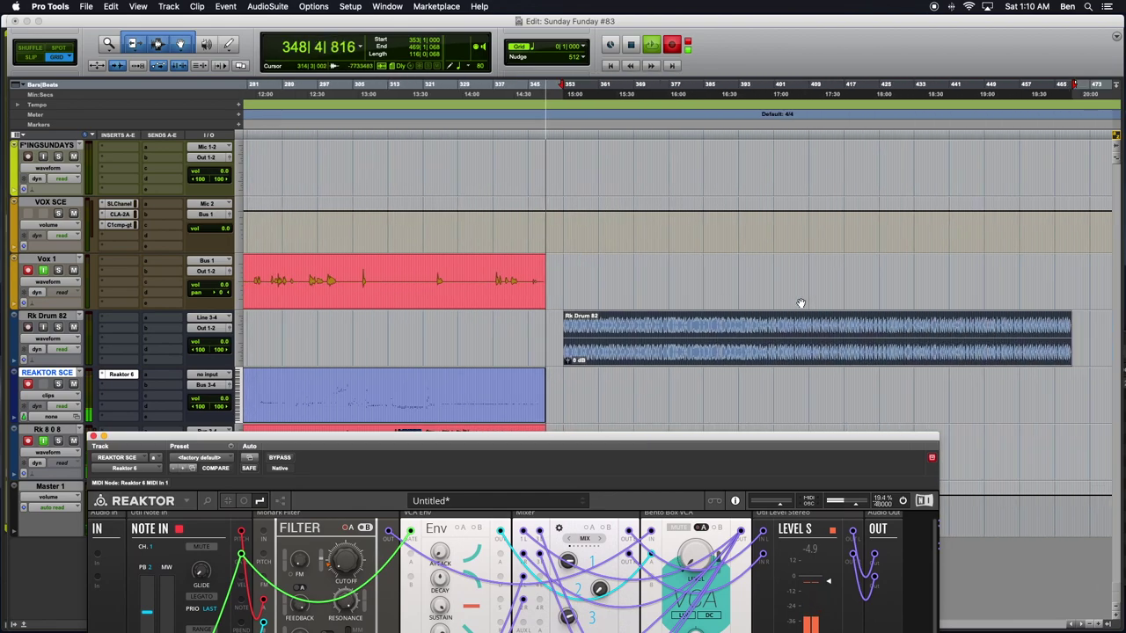
drag(605, 327, 867, 344)
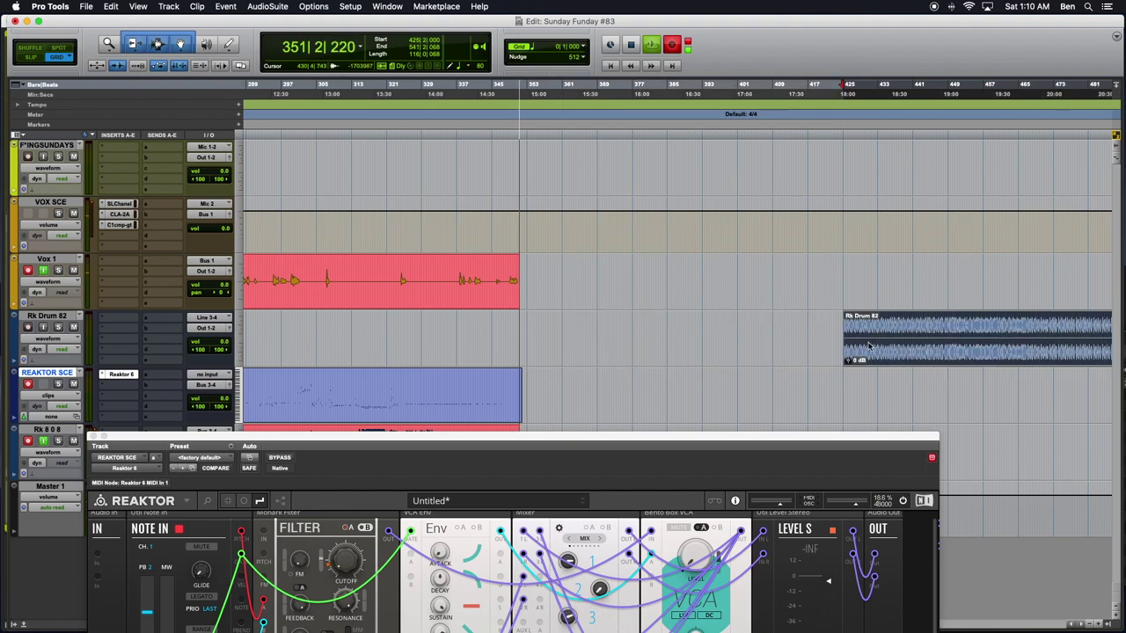
drag(498, 437, 582, 141)
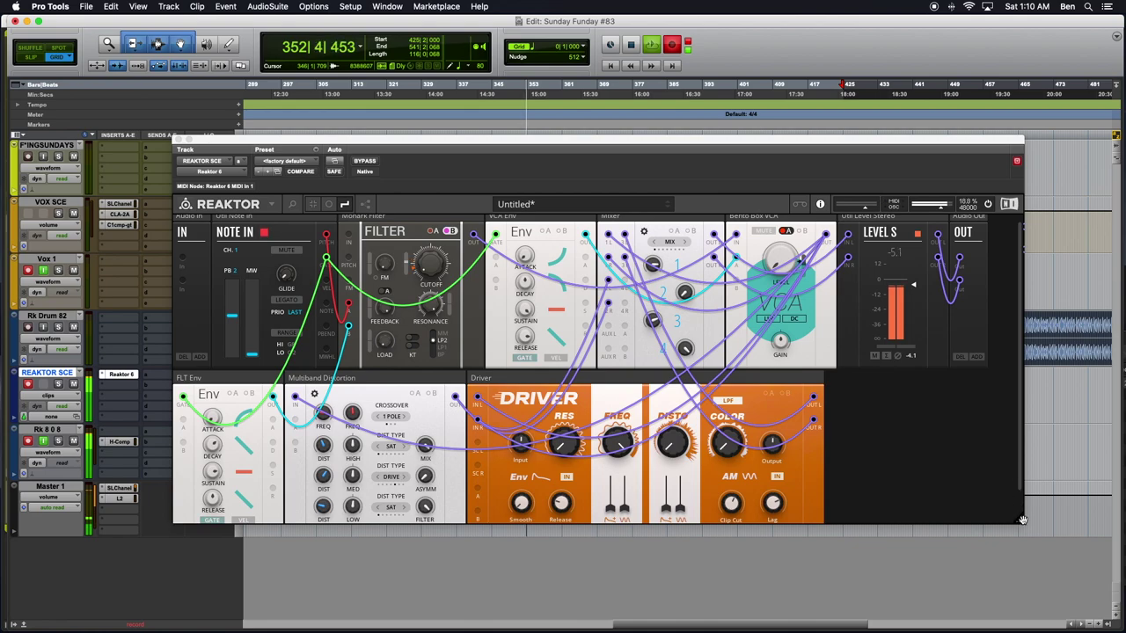
drag(1020, 522, 991, 581)
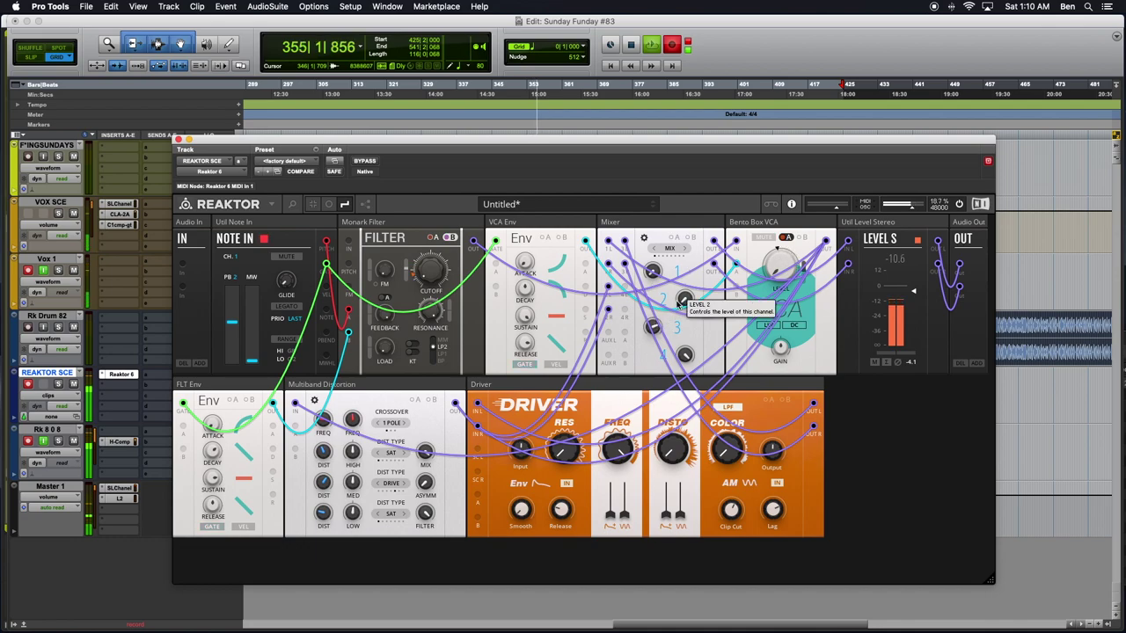
- Tune the Driver by lowering its FREQ to about 3 kHz and raising its RES and DISTO
click(622, 447)
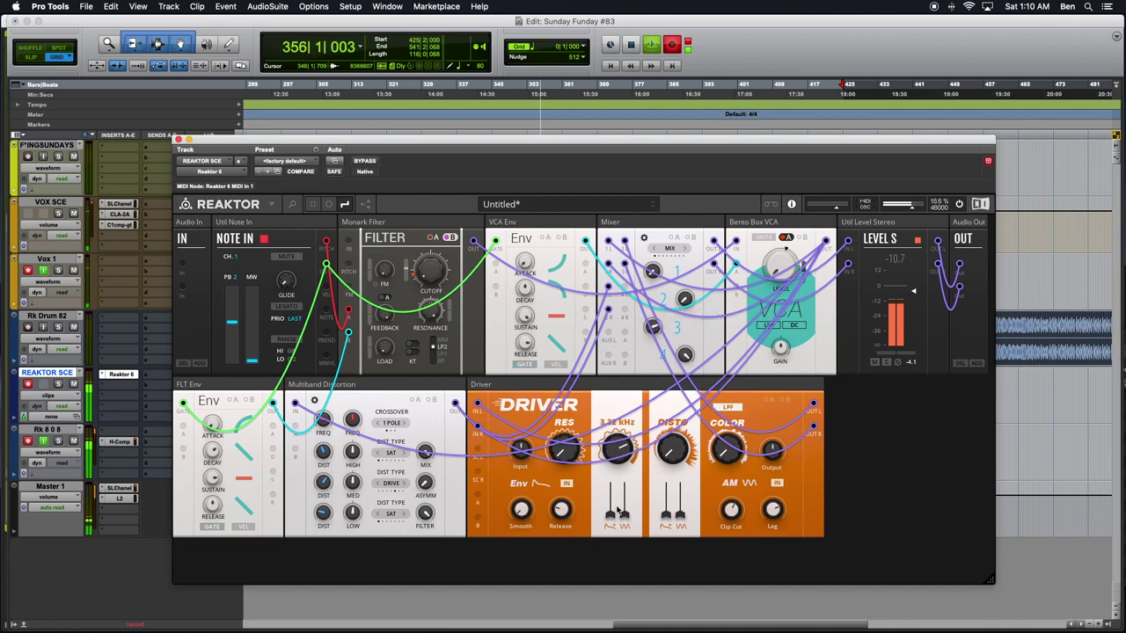
drag(615, 451, 563, 440)
click(670, 437)
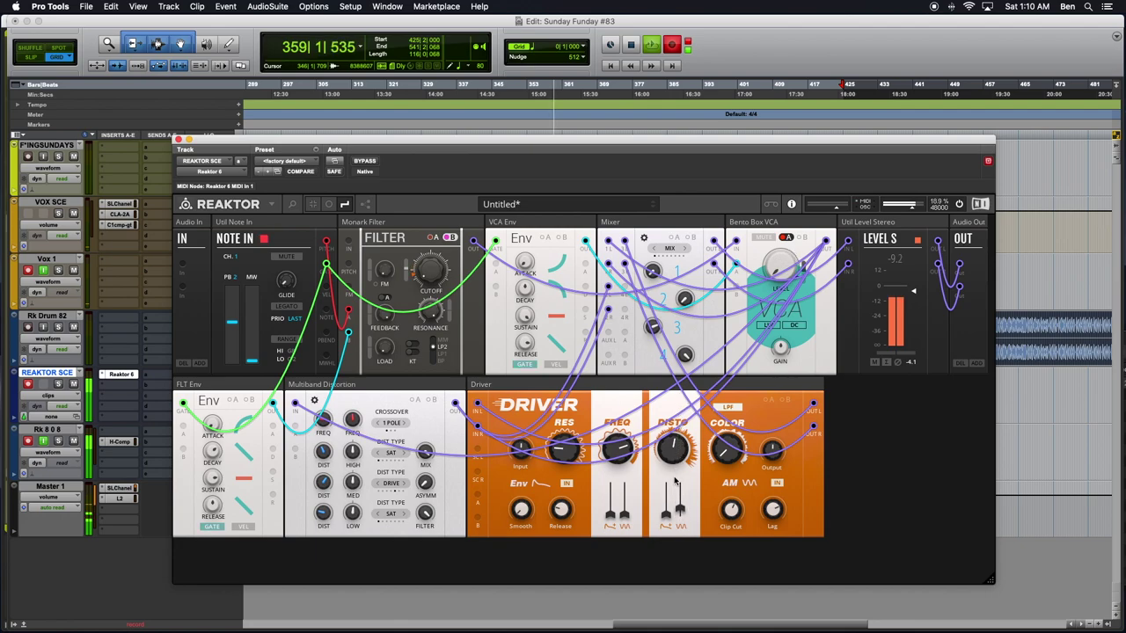
- Fine-tune the Driver's DISTO modulation sliders, COLOR, AM Clip Cut and Lag, and Input settings
drag(664, 517, 665, 509)
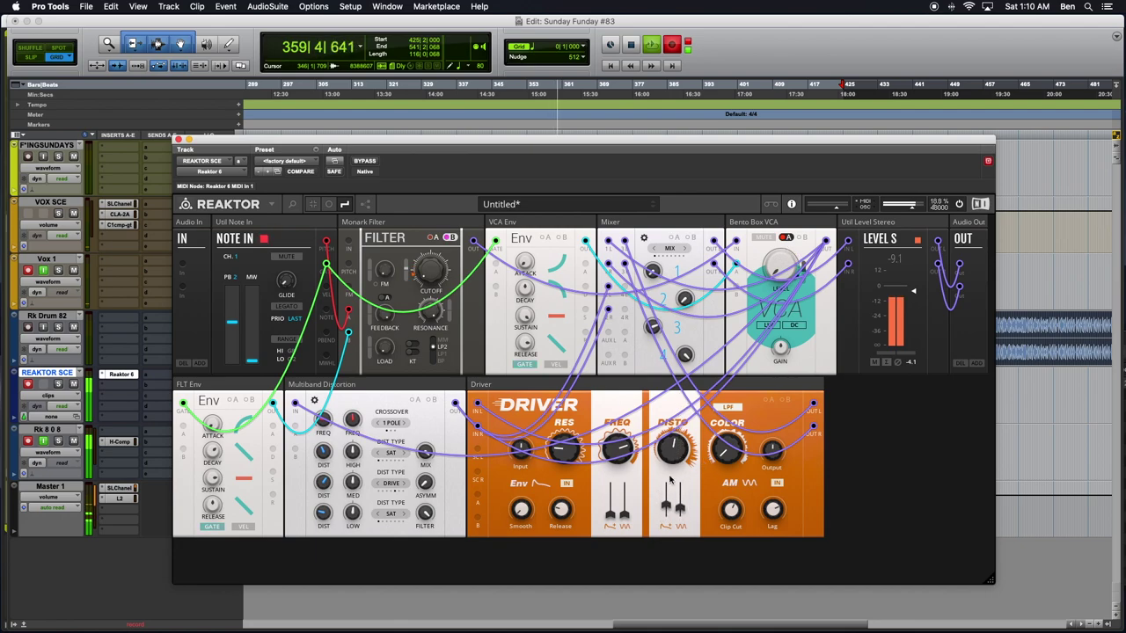
mouse_move(728, 456)
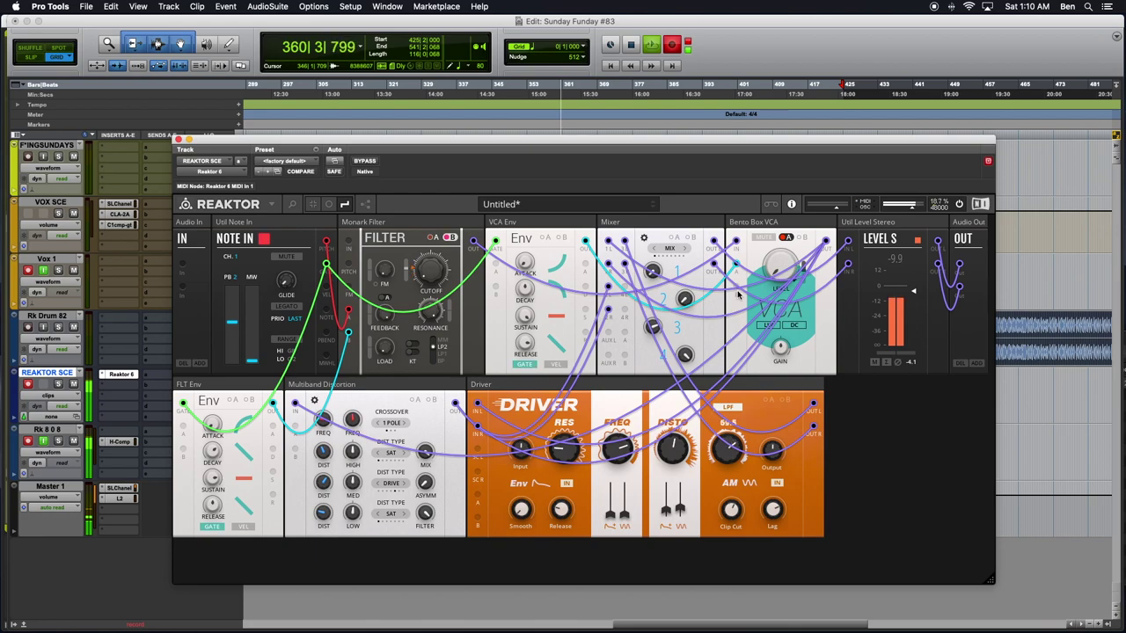
drag(729, 512, 722, 493)
drag(777, 517, 772, 491)
drag(527, 515, 522, 450)
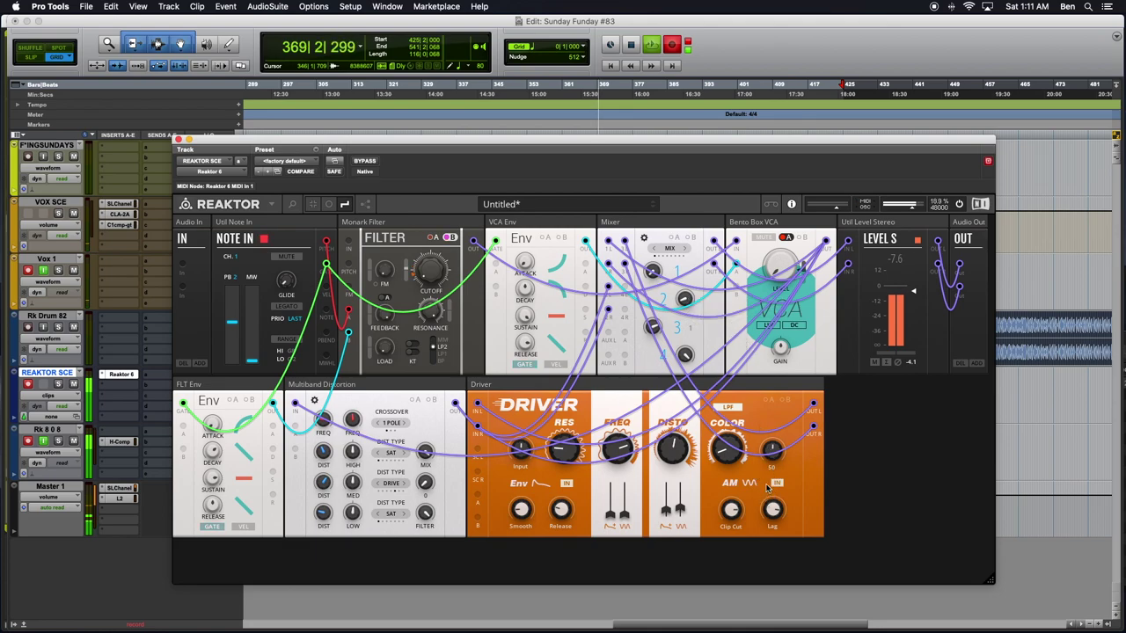
- Find the FLT blocks and add the Toy Box Sampling Pack DJ Filter (Stereo) to the rack
double_click(866, 481)
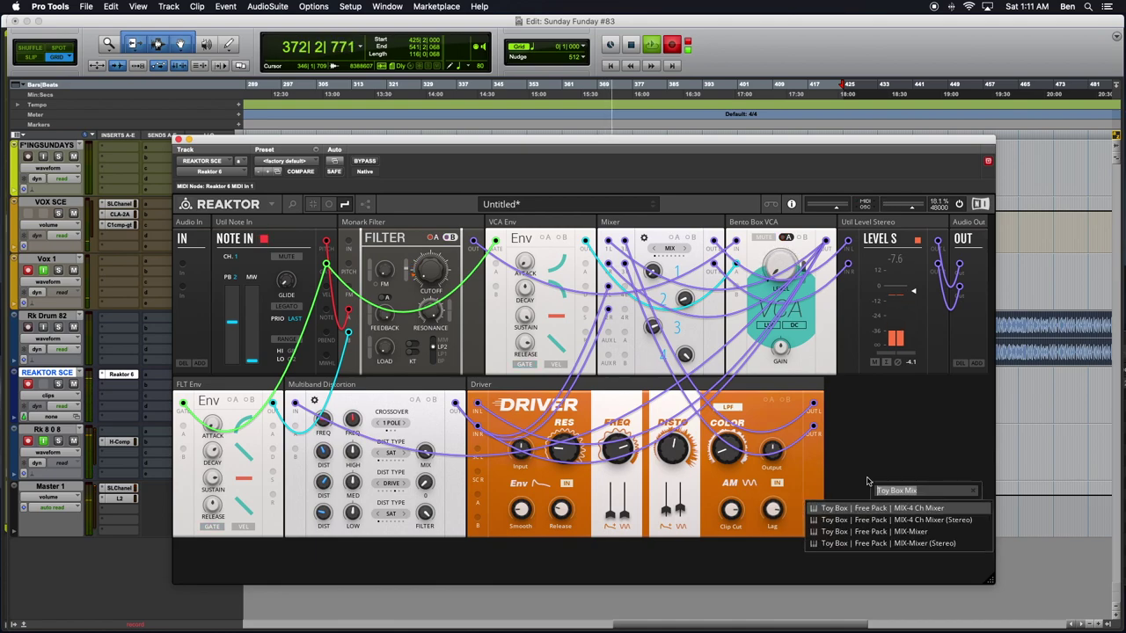
text(FLT)
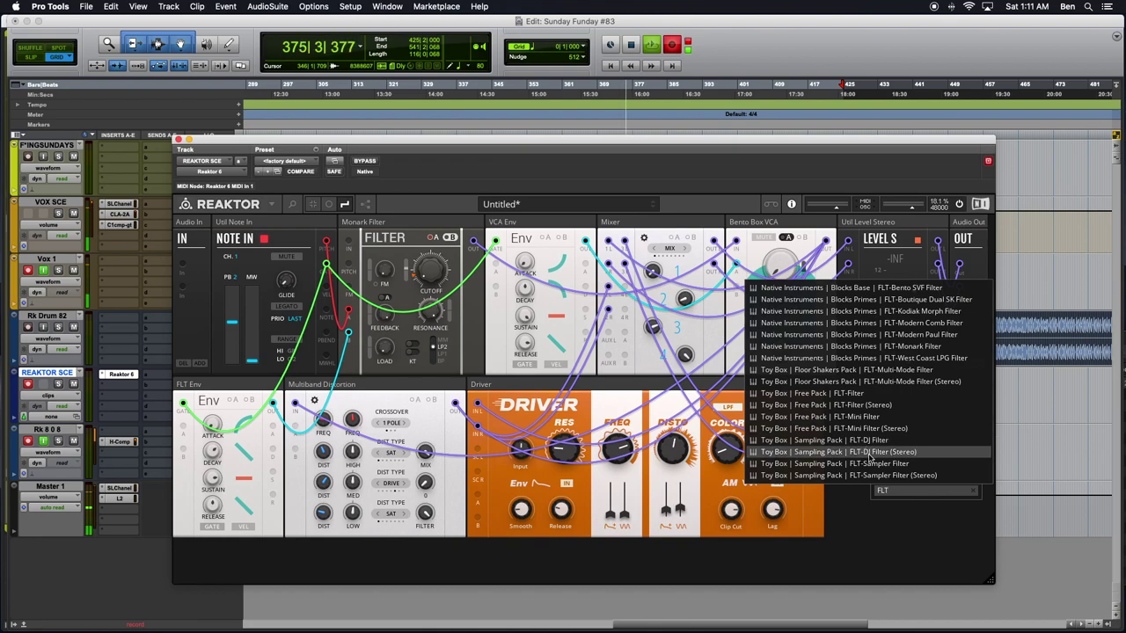
click(869, 452)
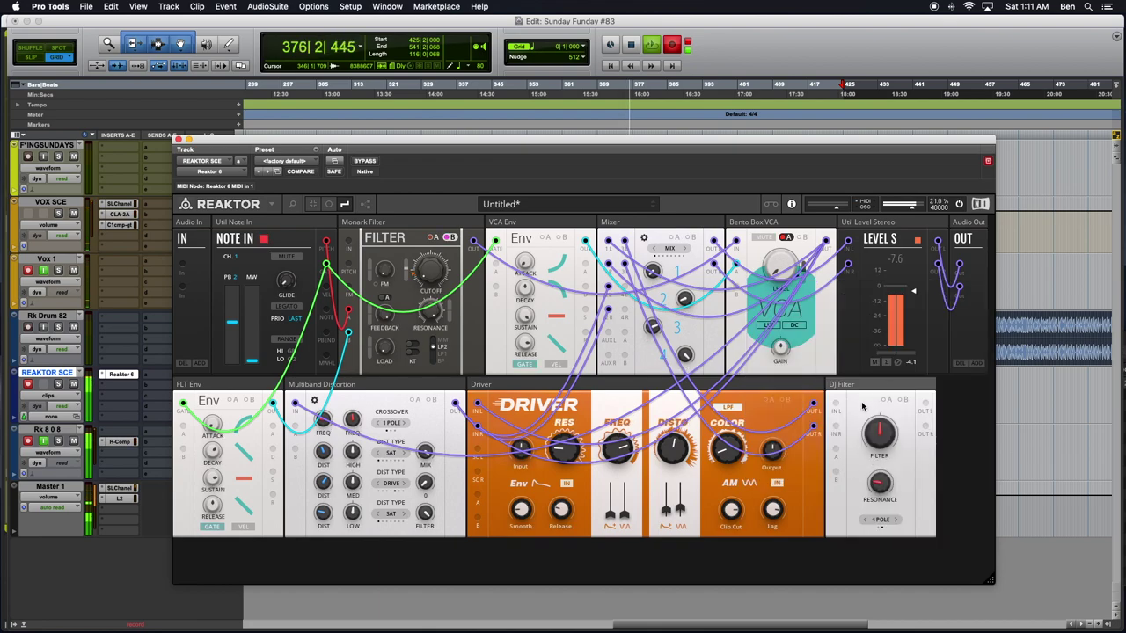
- Move the Mixer after the Bento Box VCA and place the DJ Filter between the Mixer and Util Level Stereo
drag(853, 387, 890, 403)
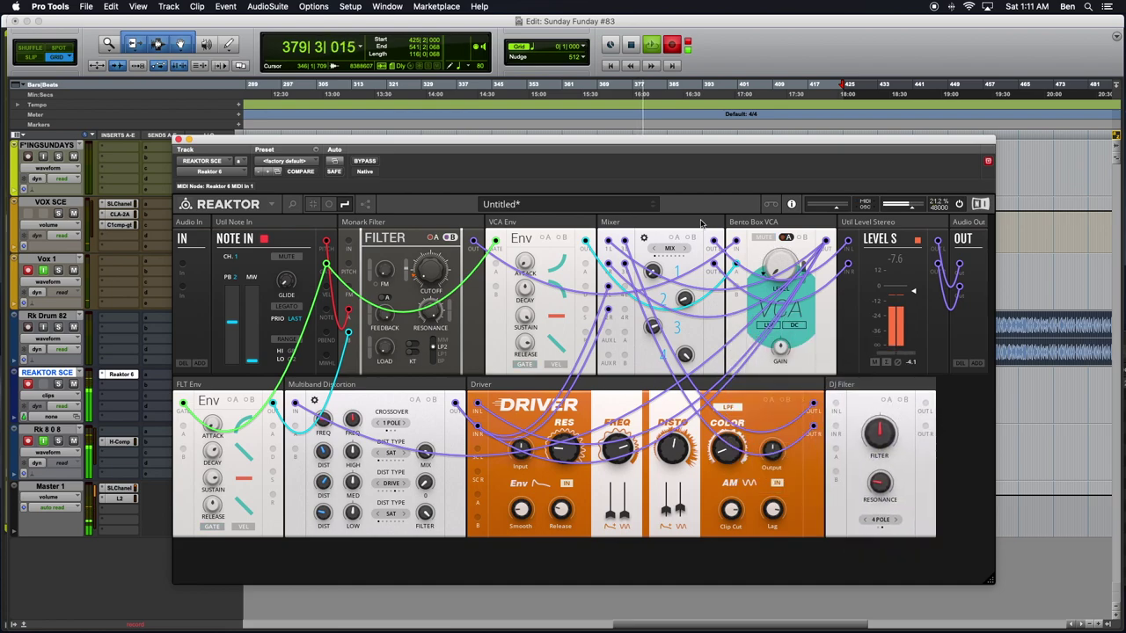
drag(647, 227, 754, 224)
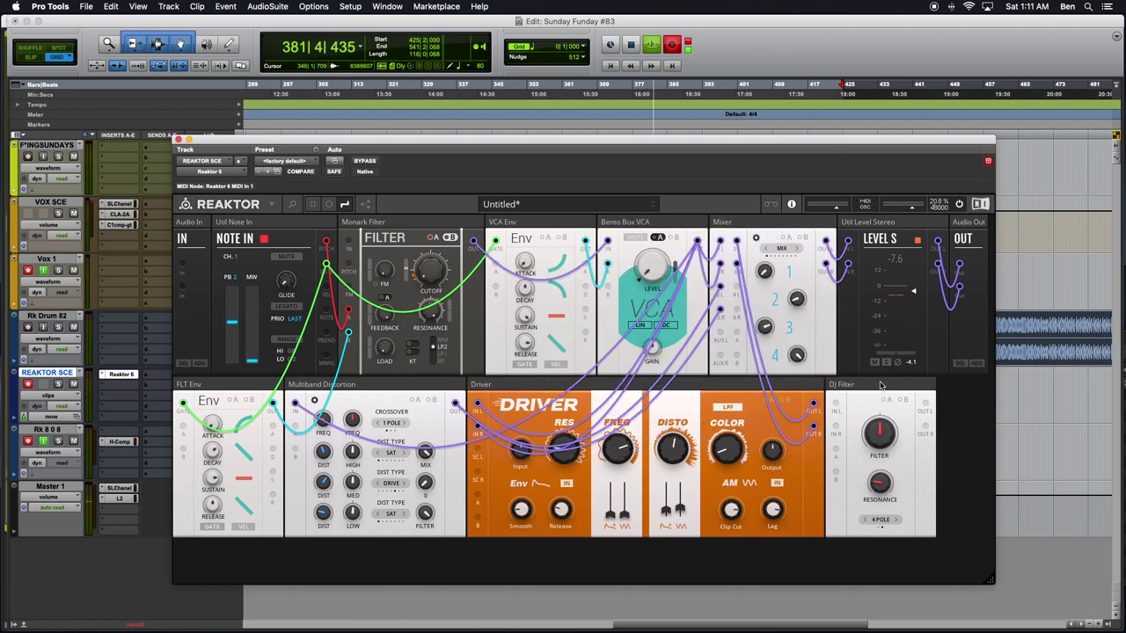
drag(879, 385, 844, 227)
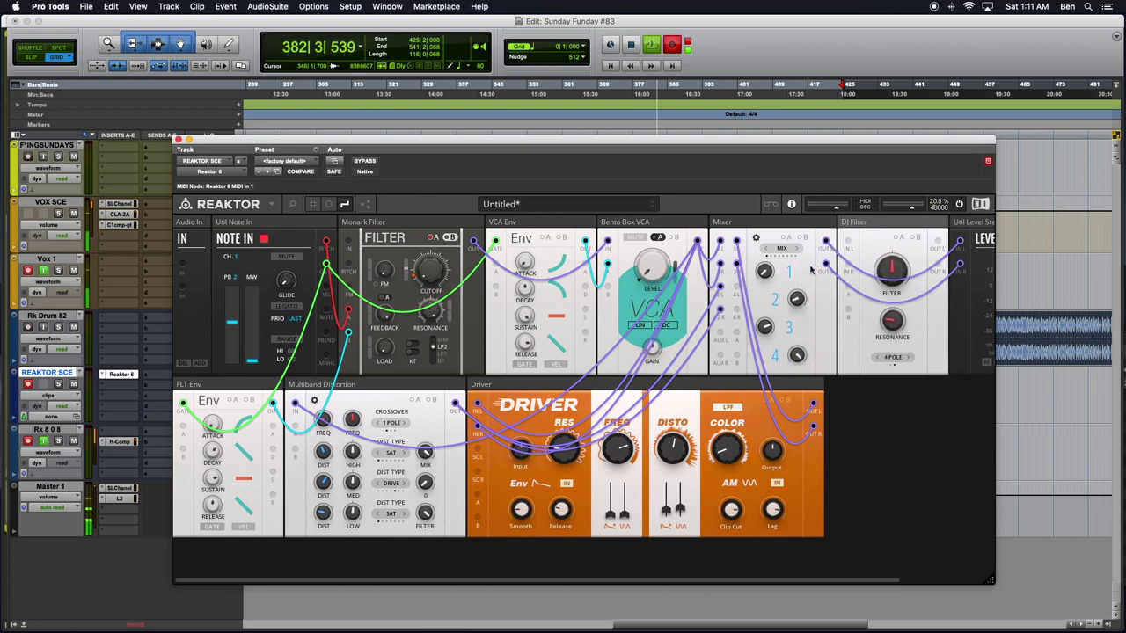
- Wire the Mixer's stereo outputs into the DJ Filter and the filter's outputs into Util Level Stereo
mouse_move(744, 264)
mouse_down()
mouse_move(723, 269)
mouse_move(741, 269)
mouse_up()
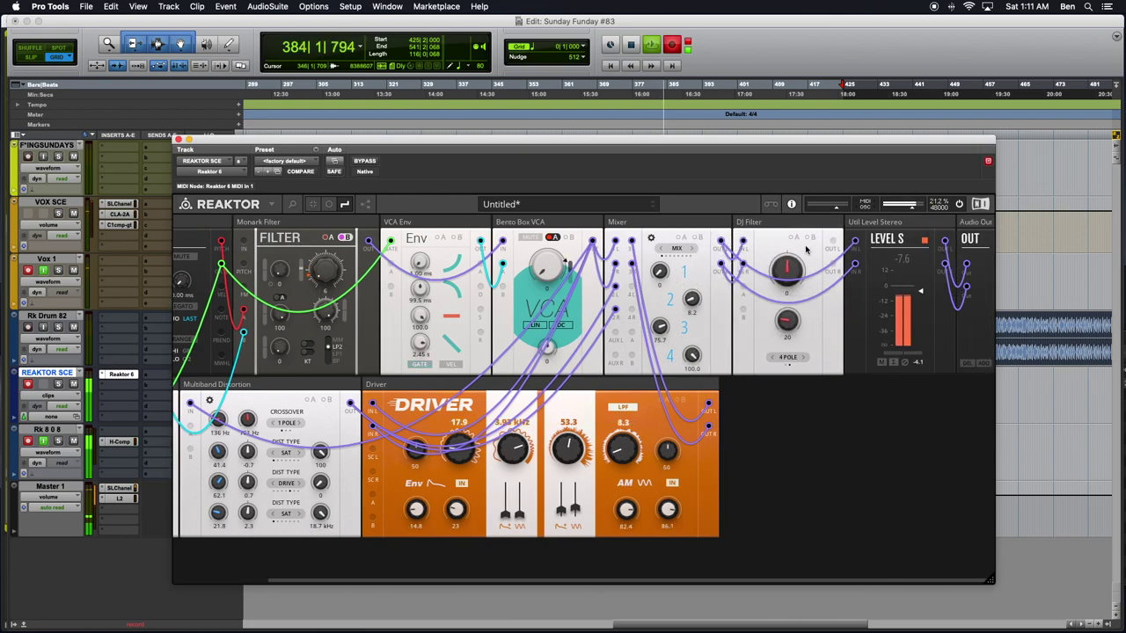
drag(834, 243, 787, 304)
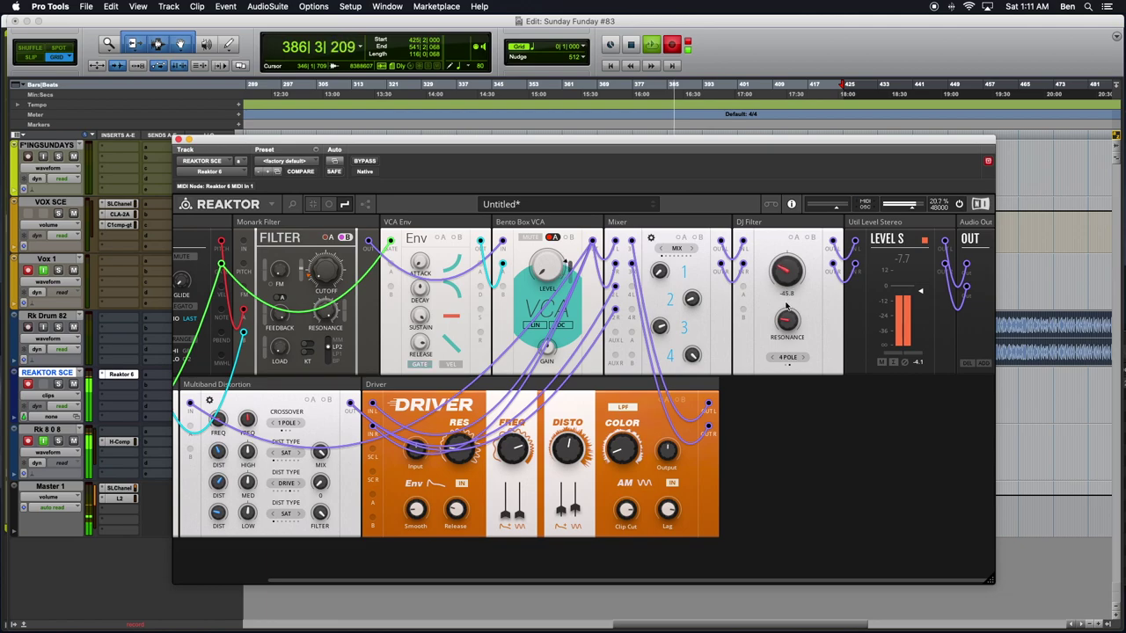
- Assign the DJ Filter's FILTER knob to a hardware controller using MIDI & OSC Learn
right_click(788, 266)
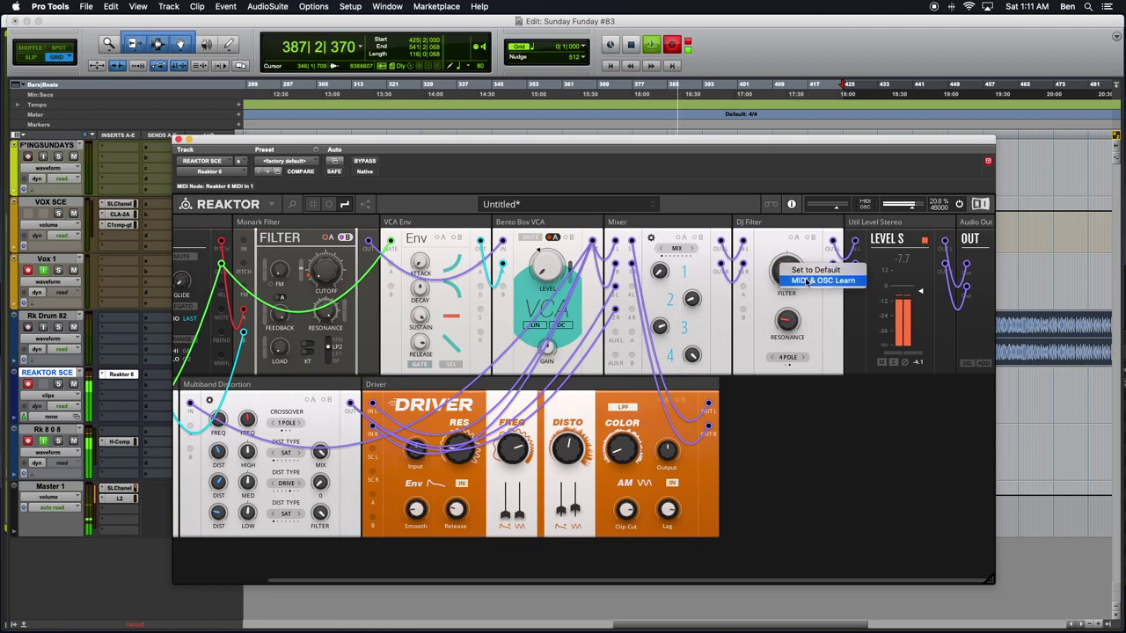
click(805, 281)
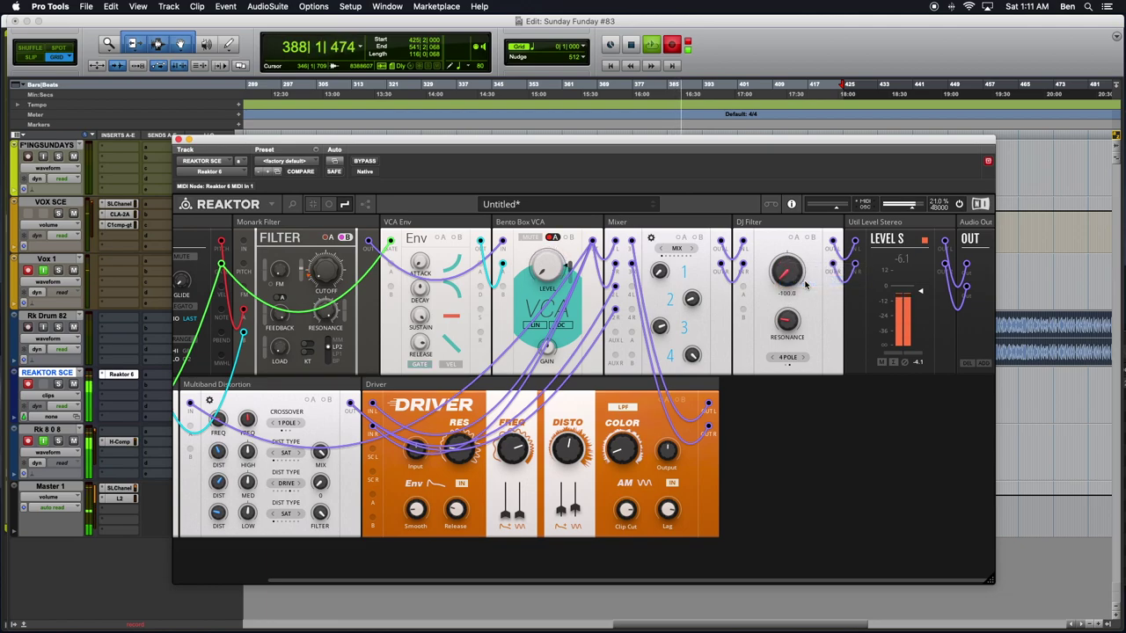
right_click(793, 291)
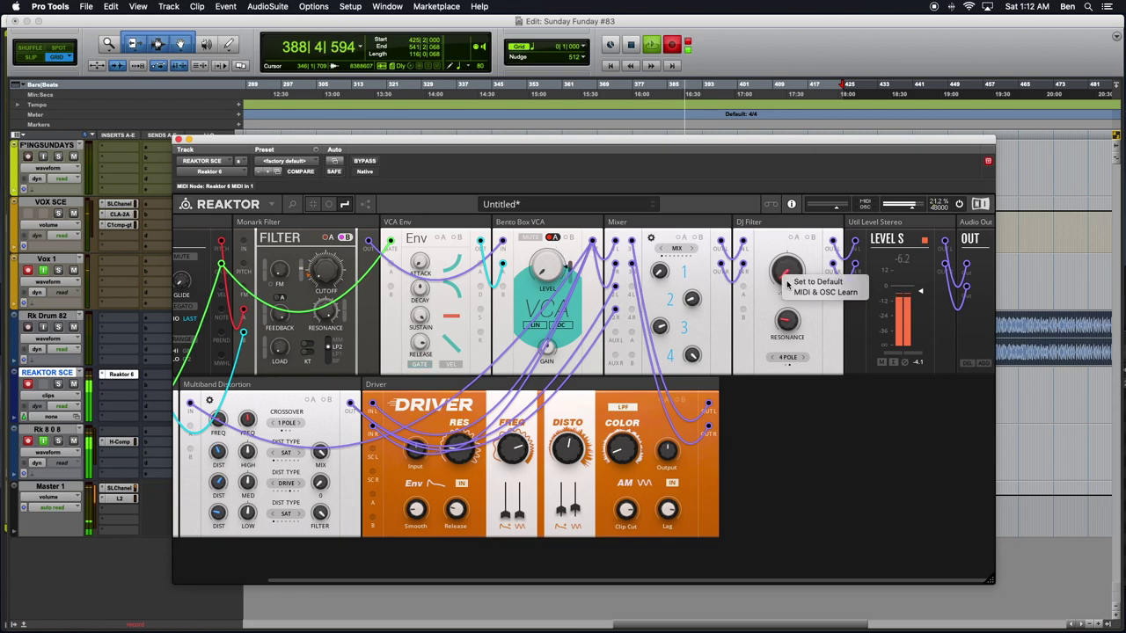
click(801, 297)
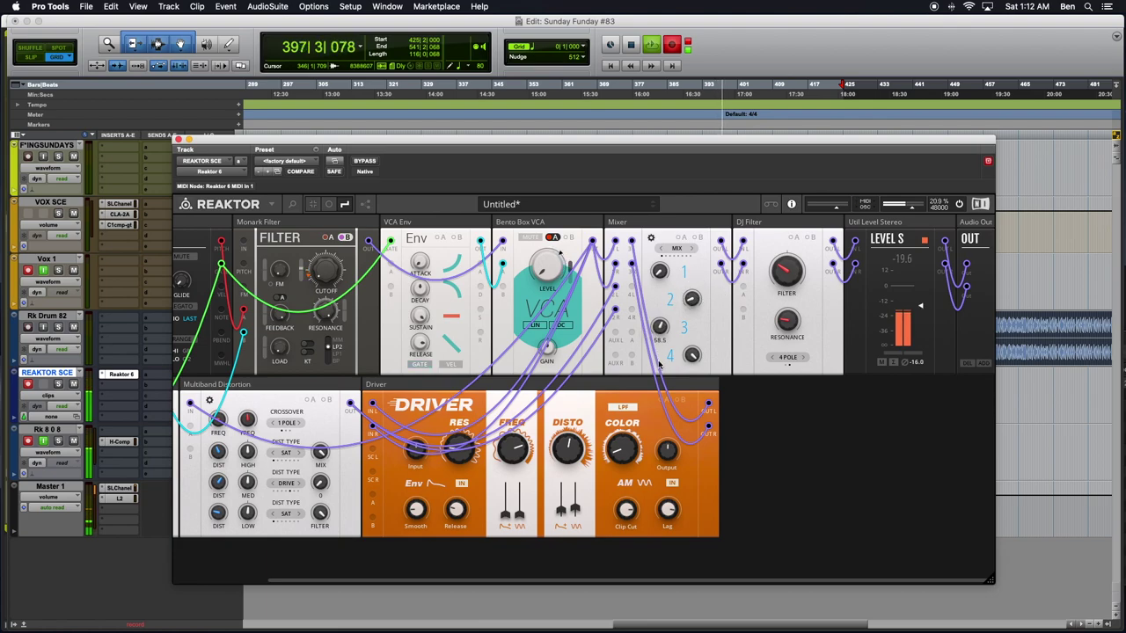
drag(691, 306, 653, 182)
drag(666, 280, 665, 253)
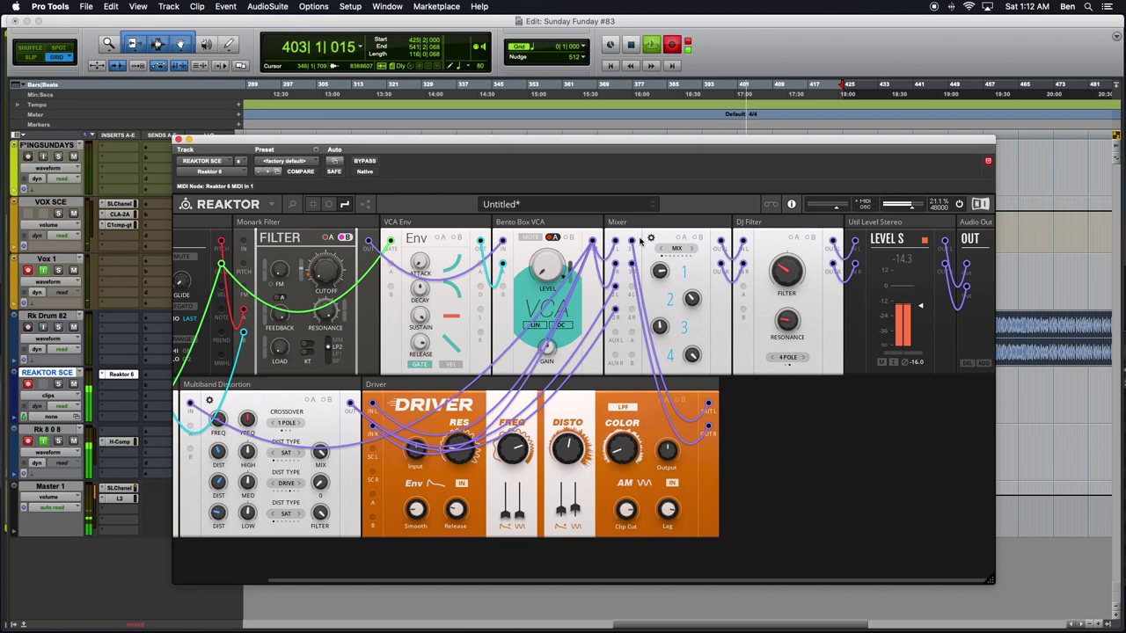
drag(694, 313, 661, 318)
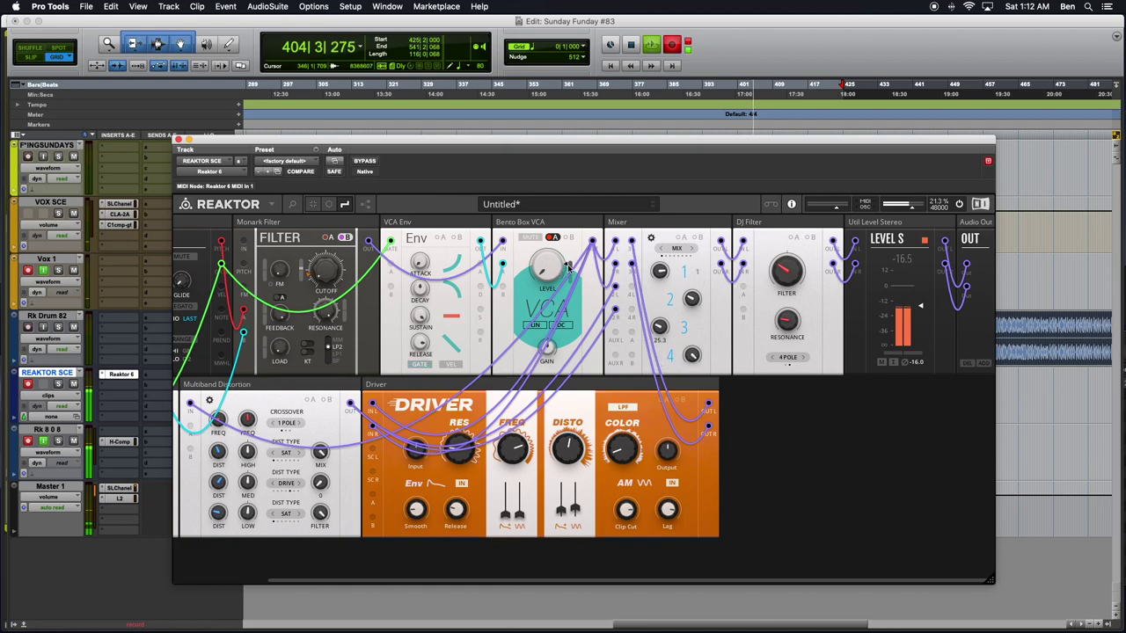
- Return the DJ Filter's FILTER knob to its neutral centre setting
drag(783, 286, 782, 239)
super+click(785, 273)
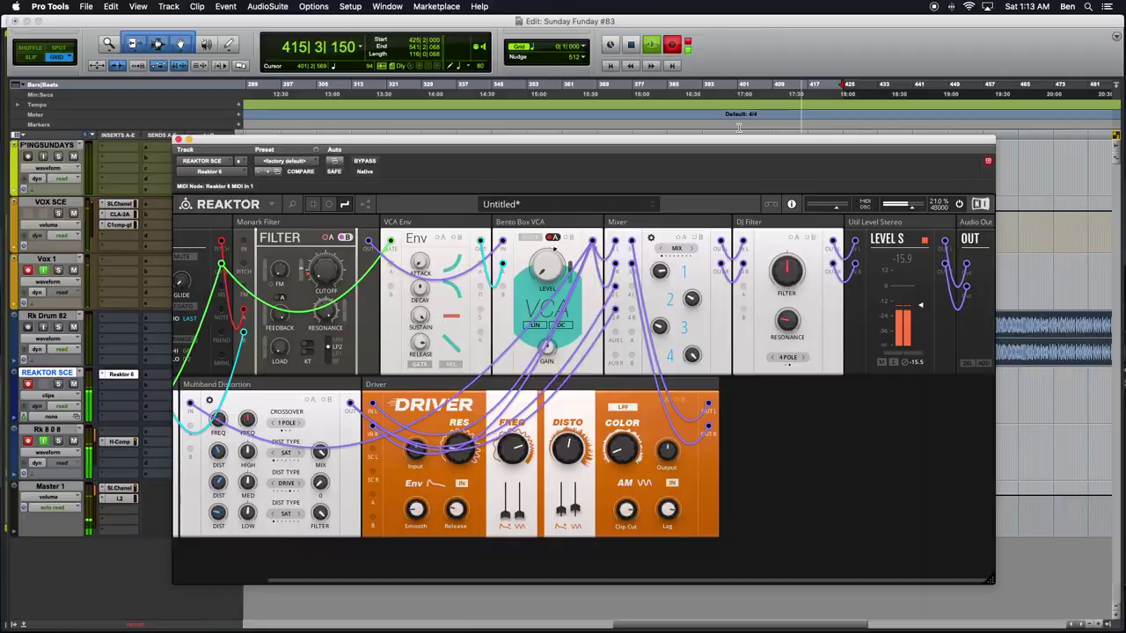
click(1049, 378)
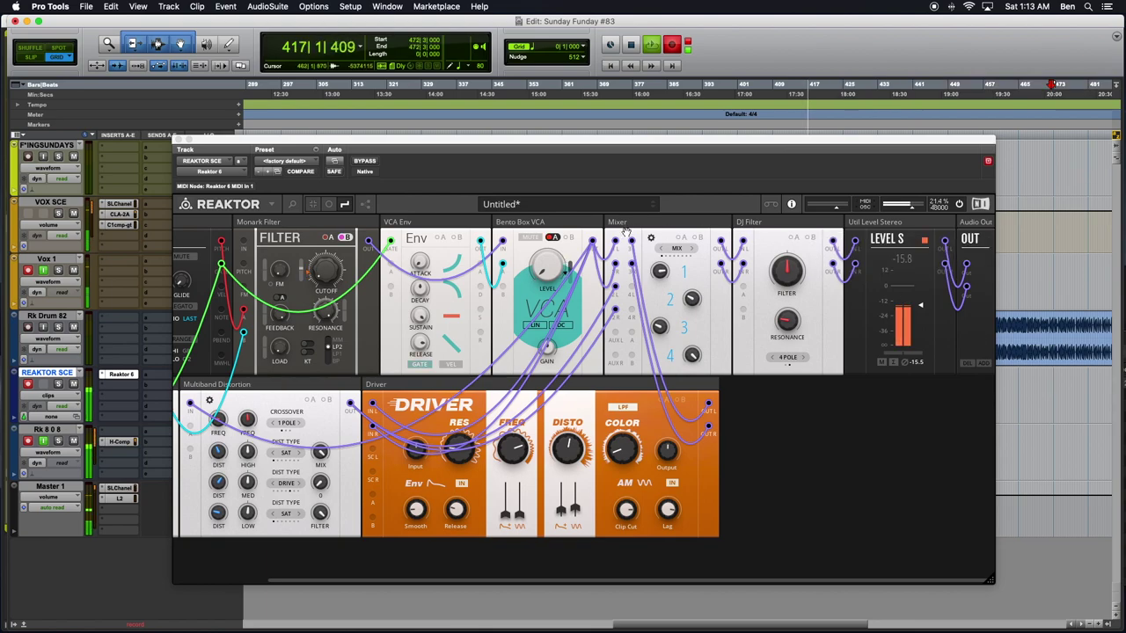
click(832, 476)
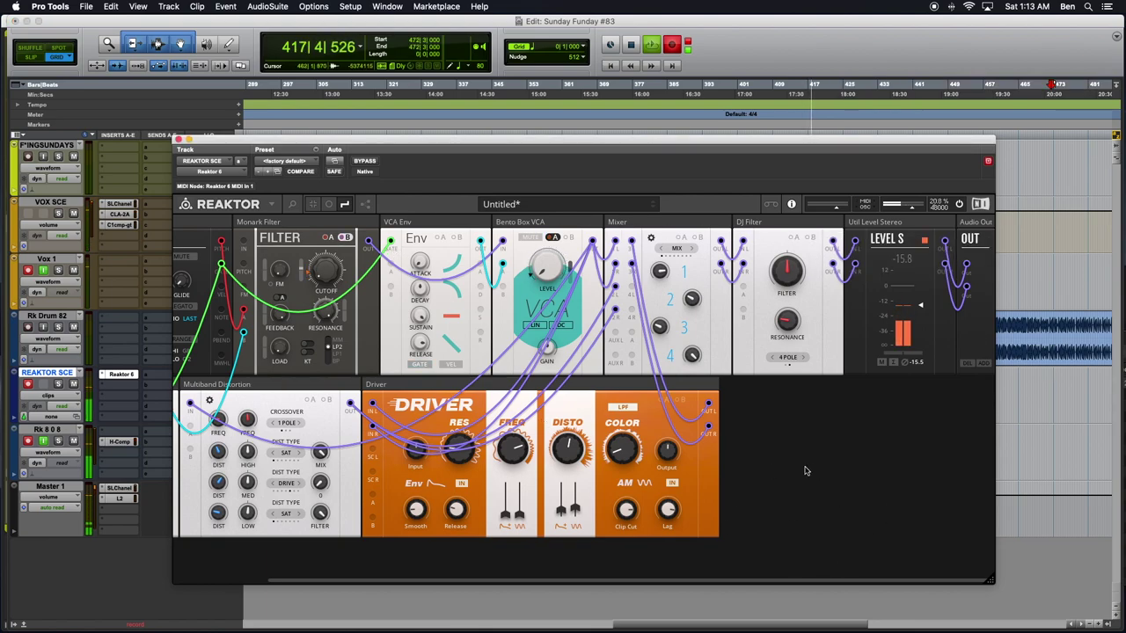
scroll(804, 471, left, 2)
scroll(804, 471, right, 2)
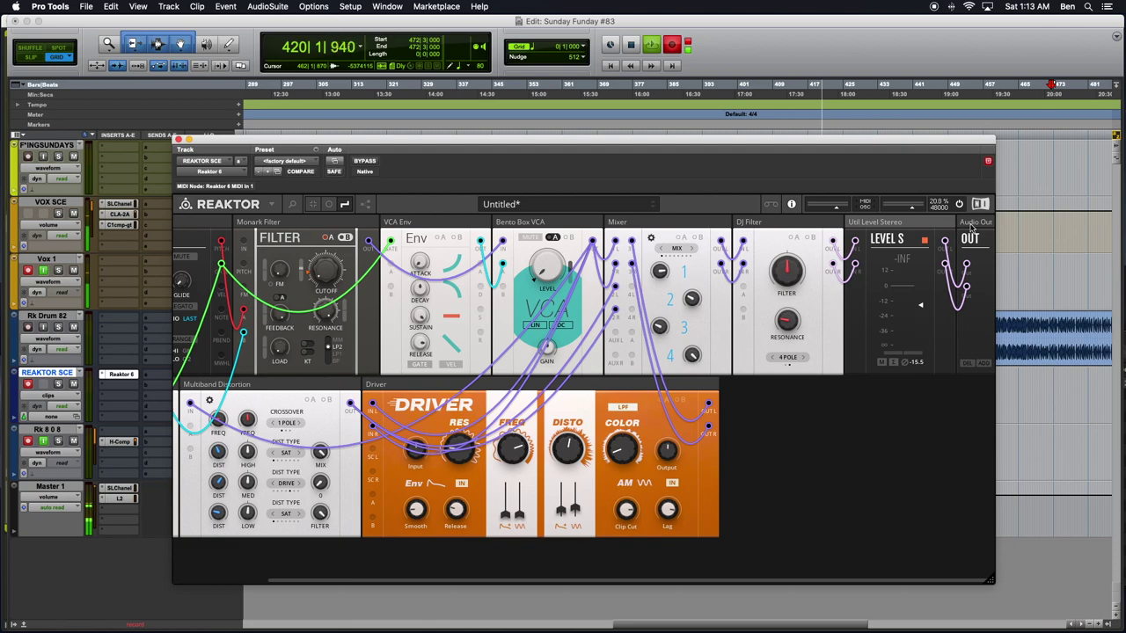
- Move the Util Level Stereo and Audio Out blocks to the lower row after the Driver, and shrink the Reaktor window
drag(968, 225, 843, 388)
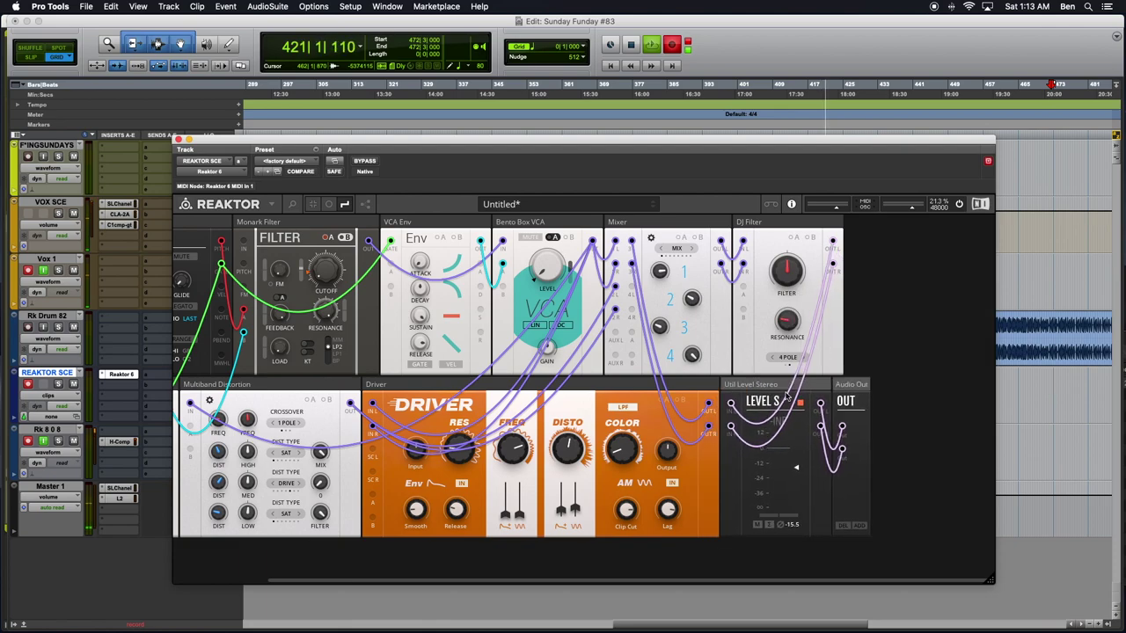
drag(992, 580, 982, 542)
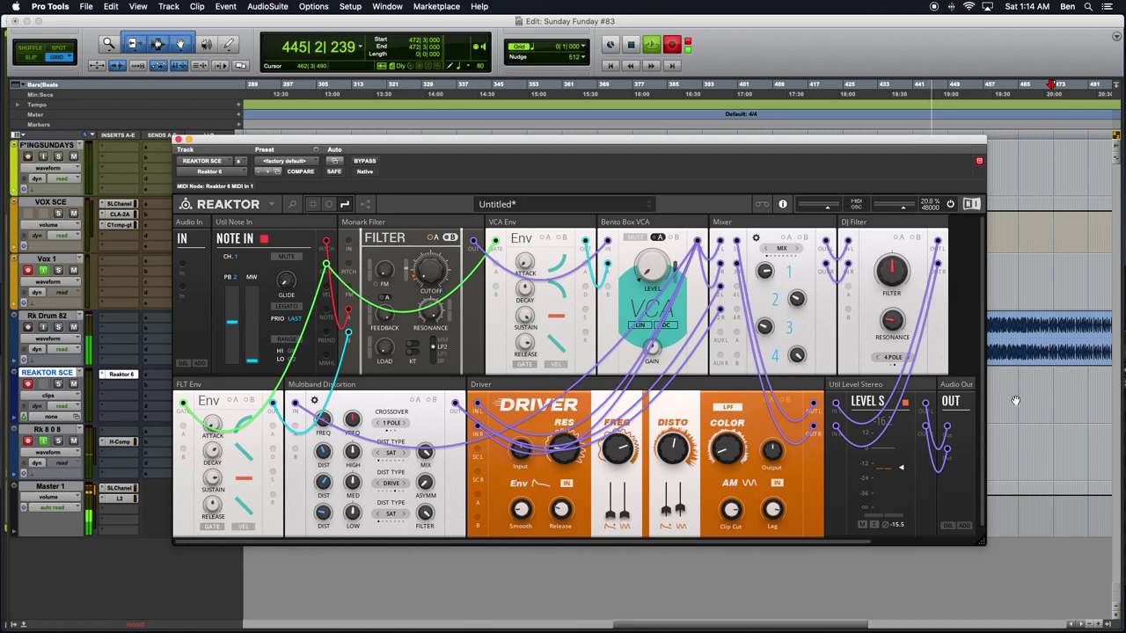
- Close the Reaktor window and copy the Rk Drum 82 clip so the copy starts at bar 505
mouse_move(744, 390)
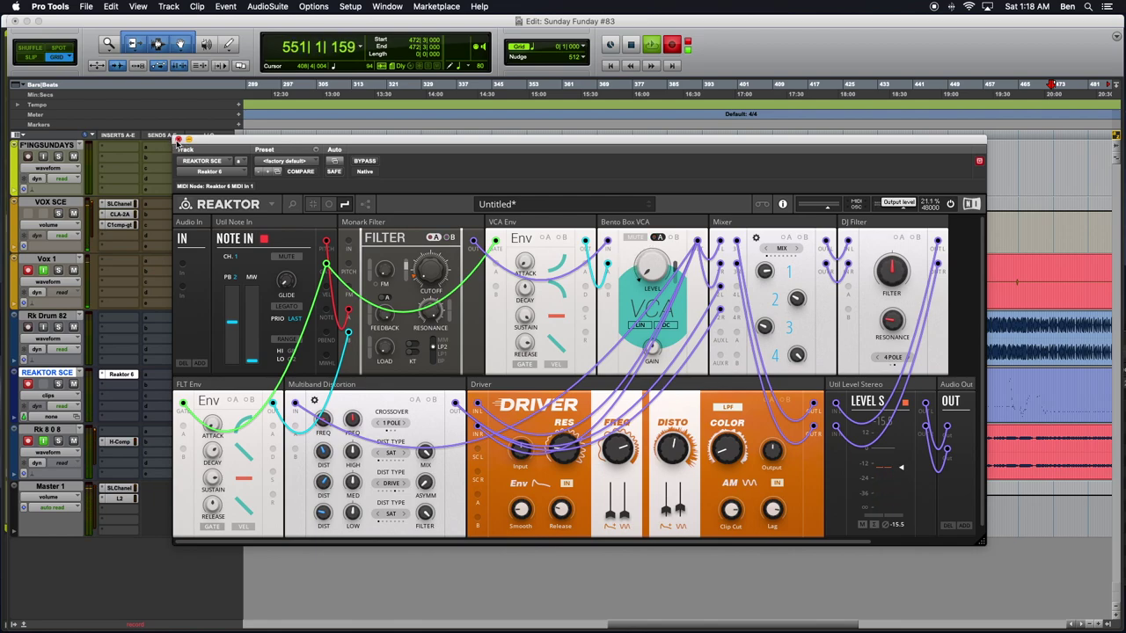
click(179, 141)
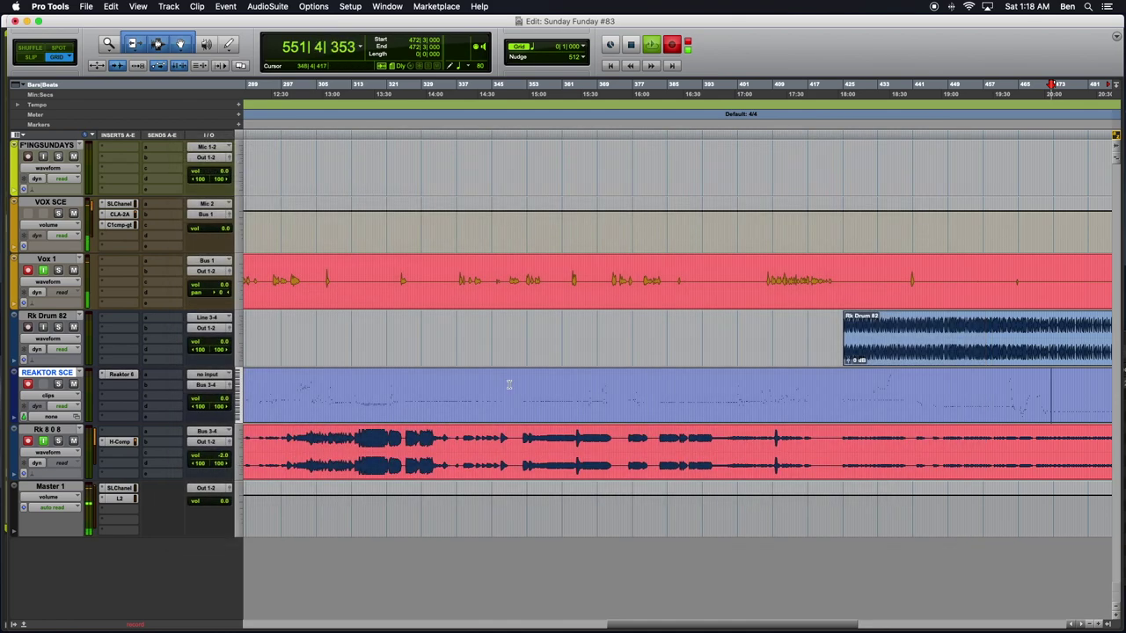
scroll(509, 384, right, 10)
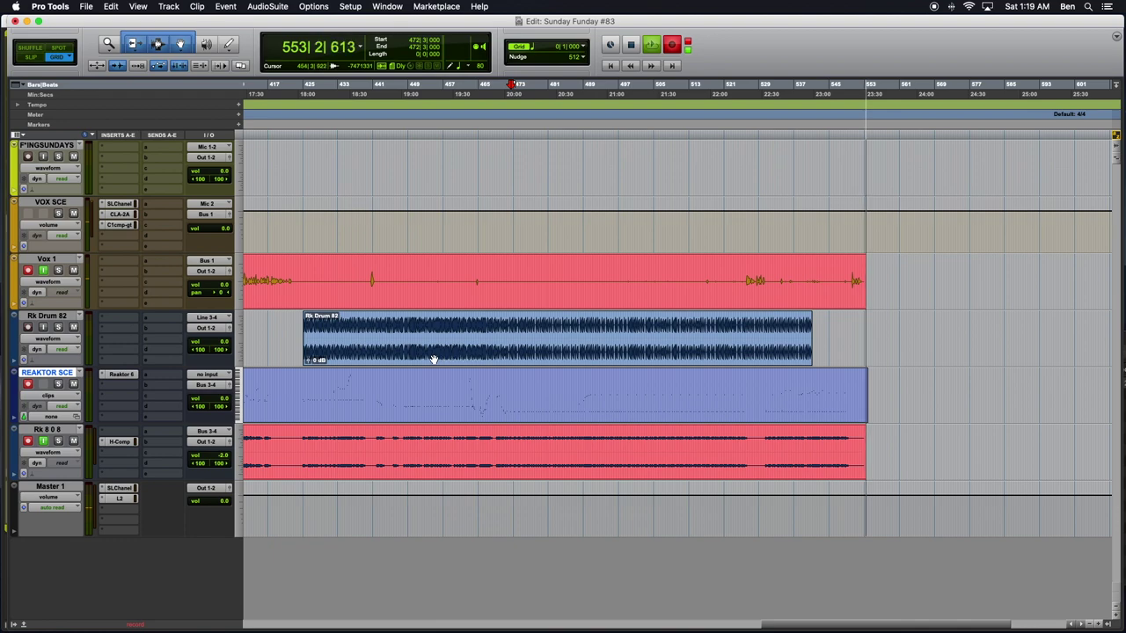
drag(371, 358, 720, 348)
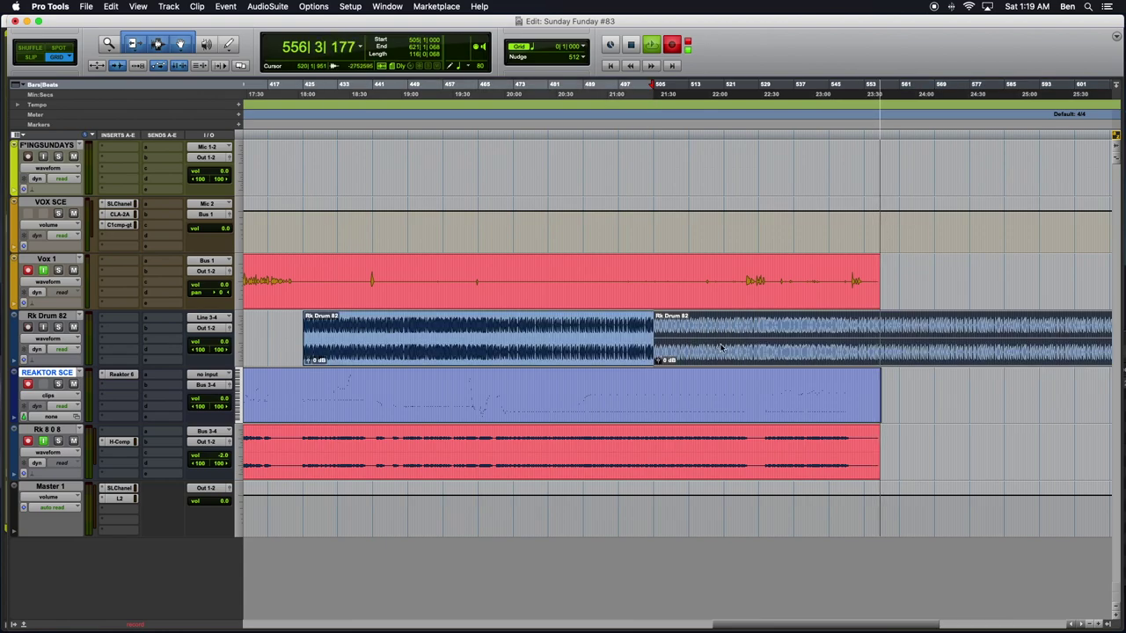